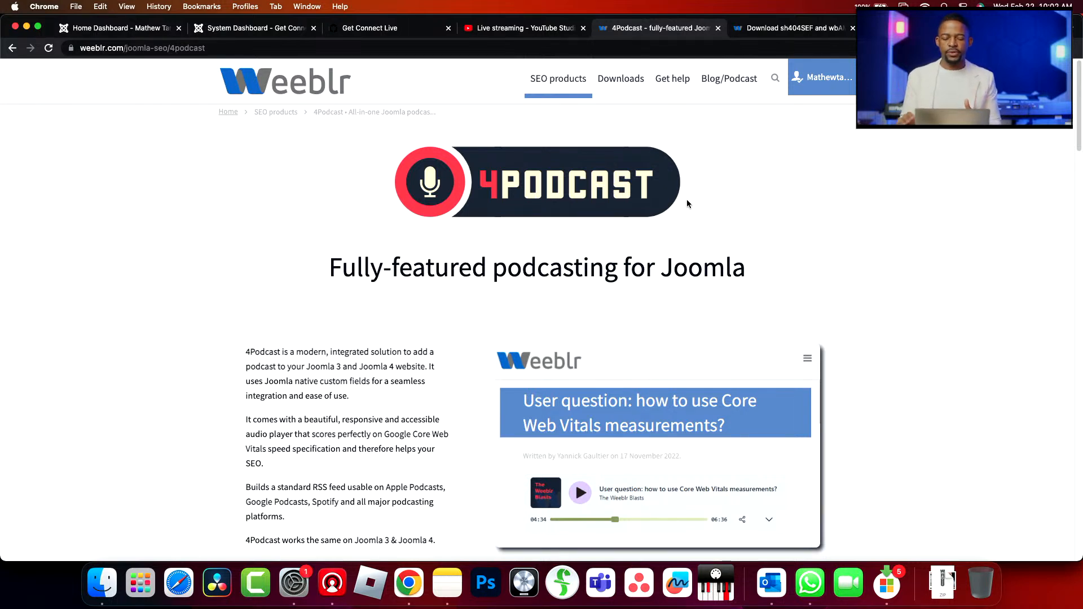
pyautogui.scroll(-1, 615, 208)
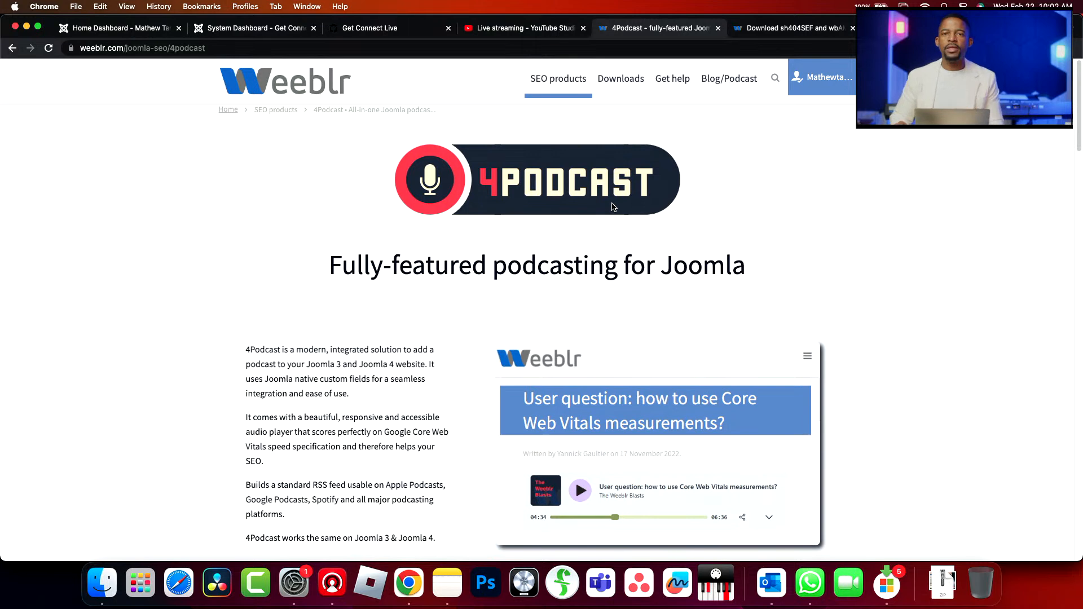
pyautogui.scroll(1, 613, 207)
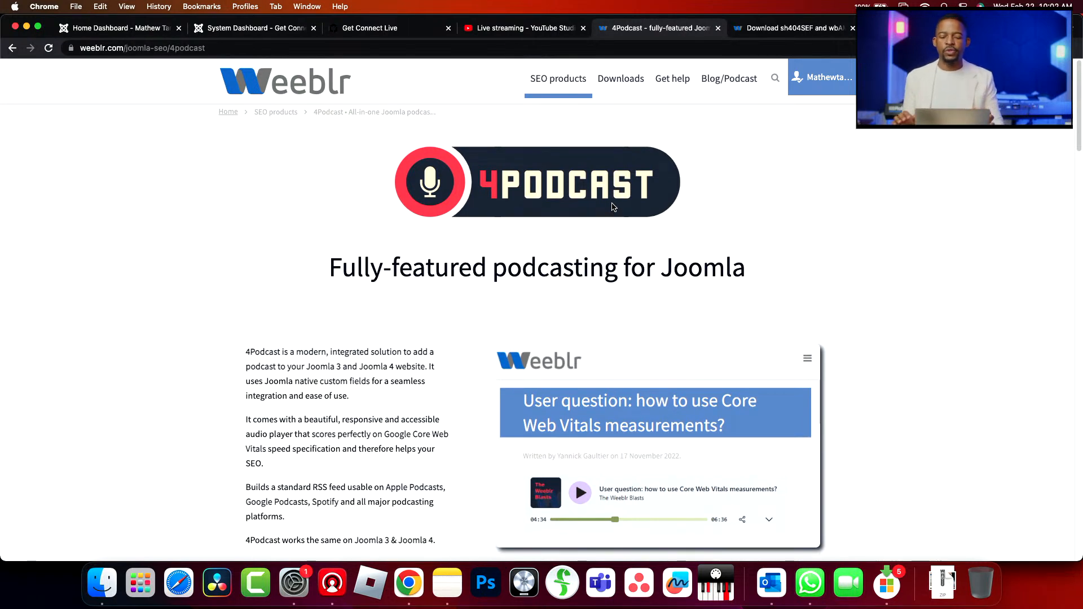
pyautogui.scroll(-1, 614, 207)
pyautogui.scroll(1, 774, 189)
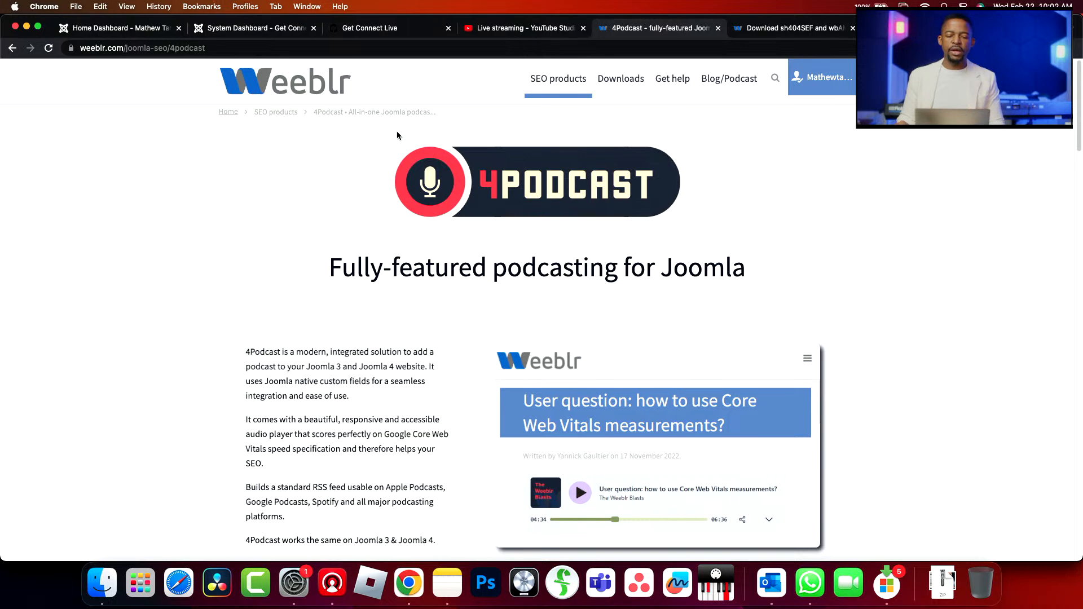
# In the Get Connect Live site's Joomla administration, upload and install the extension package plg_system_forpodcast_1.3.2.234_full.zip from Downloads
pyautogui.click(262, 31)
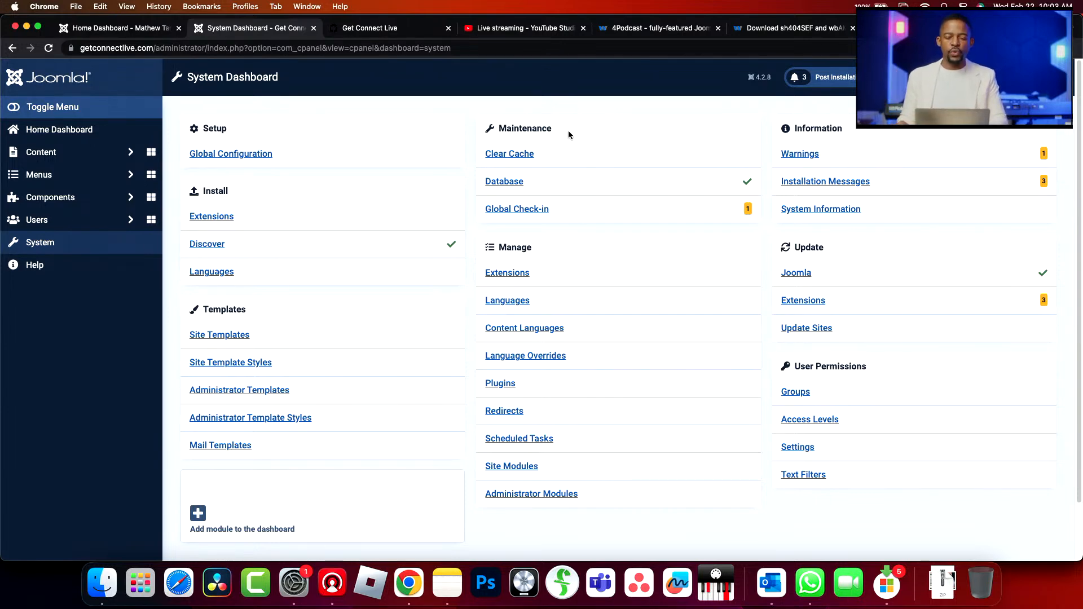
pyautogui.click(48, 245)
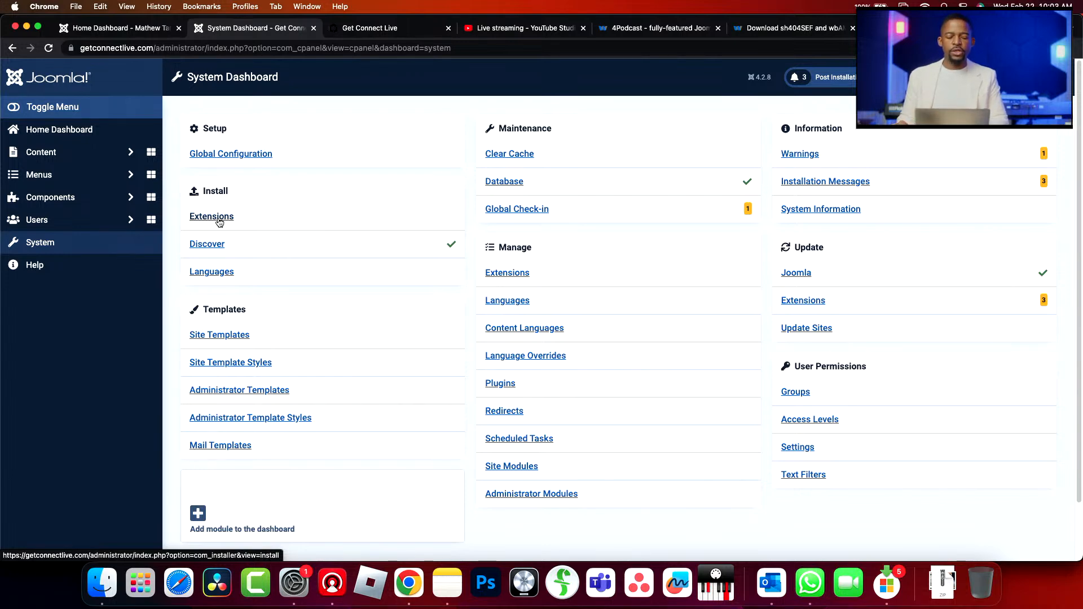
pyautogui.click(219, 223)
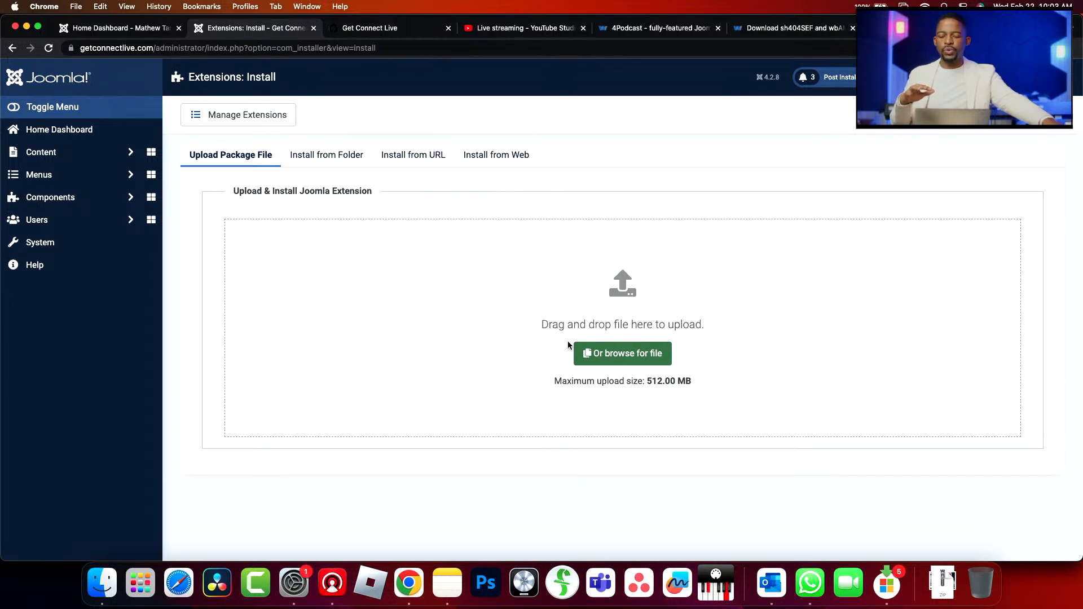
pyautogui.click(611, 352)
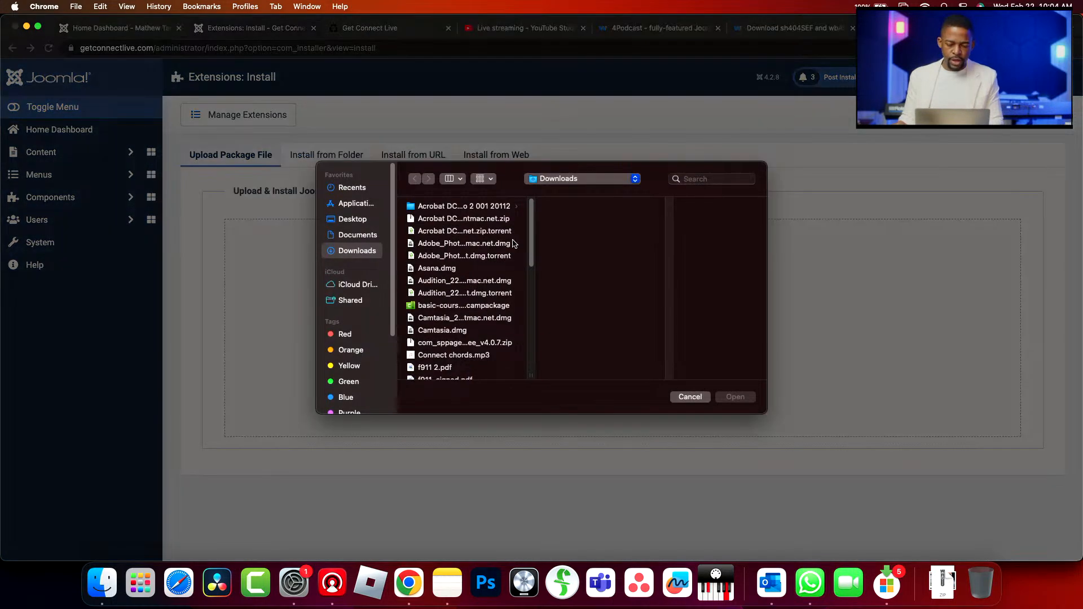
pyautogui.moveTo(531, 240); pyautogui.dragTo(528, 324)
pyautogui.click(450, 325)
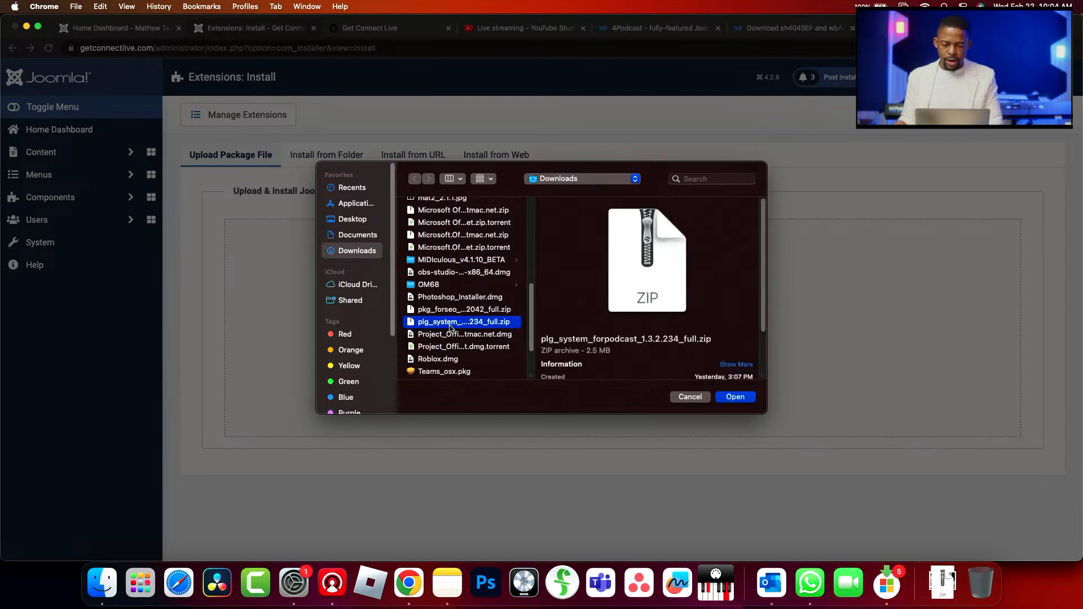
pyautogui.click(733, 397)
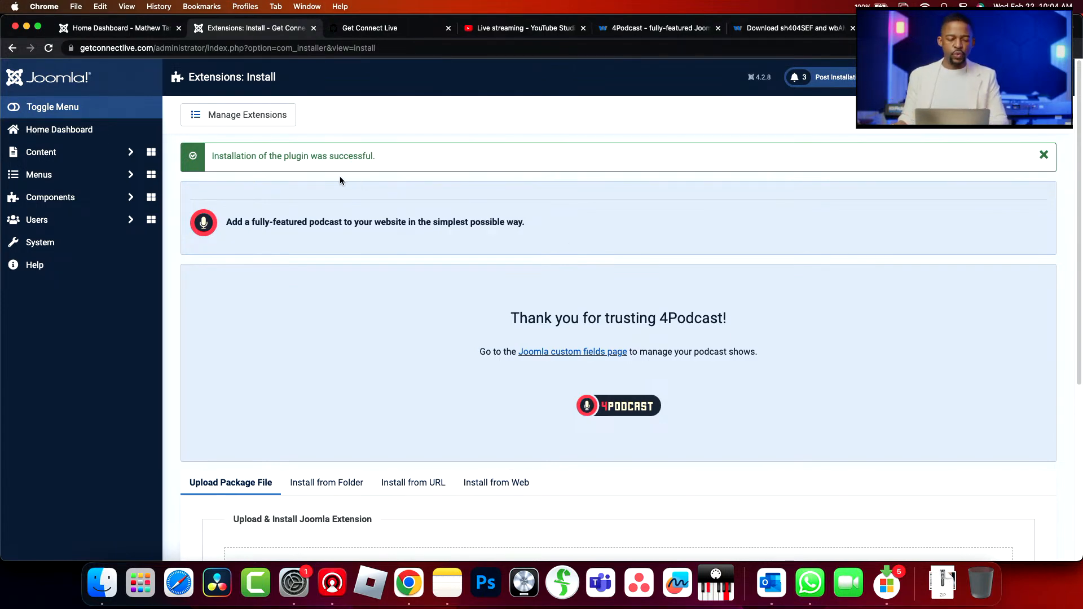
# Create a new article category titled "Podcast Joomla", and save and close it
pyautogui.click(112, 160)
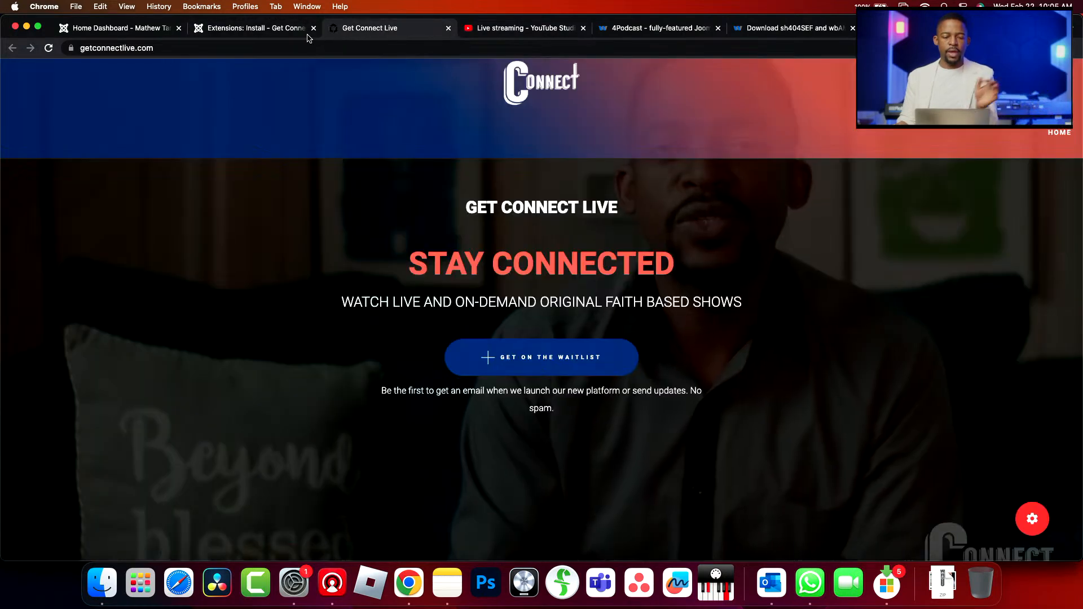
pyautogui.click(265, 31)
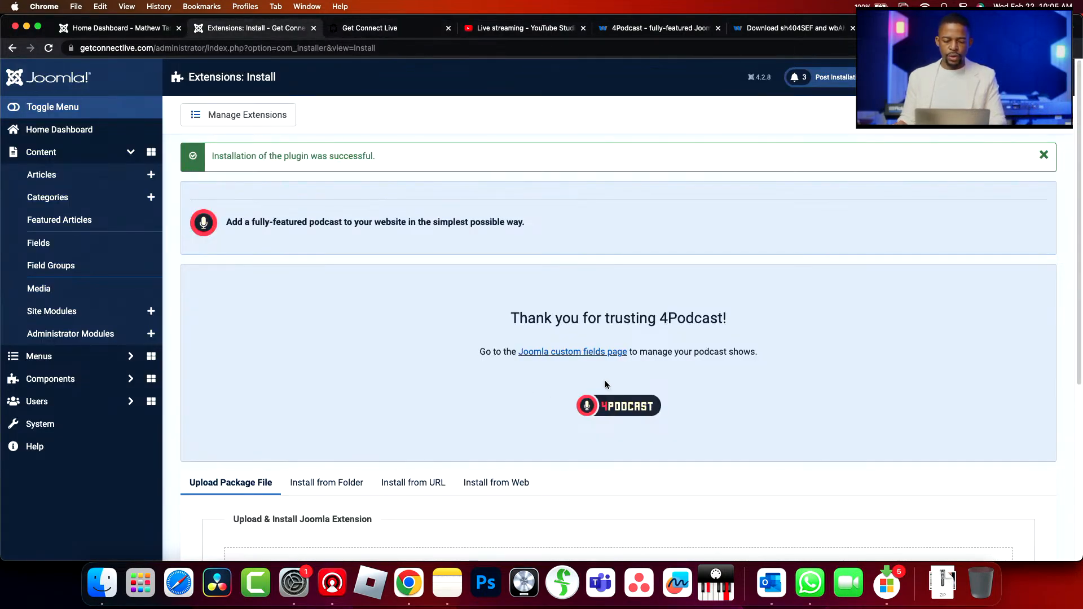
pyautogui.click(152, 202)
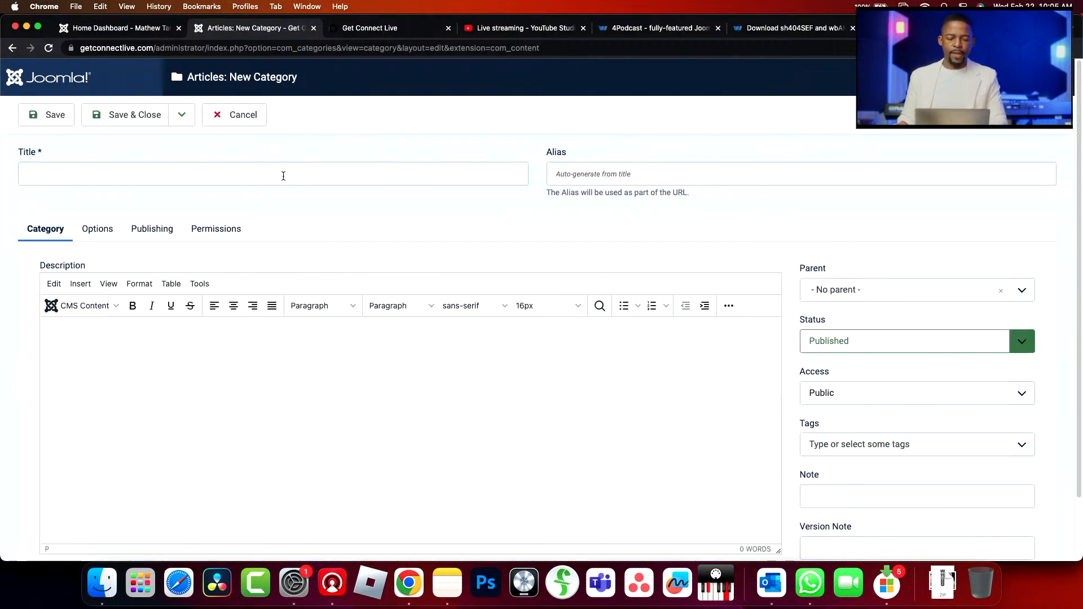
pyautogui.click(282, 175)
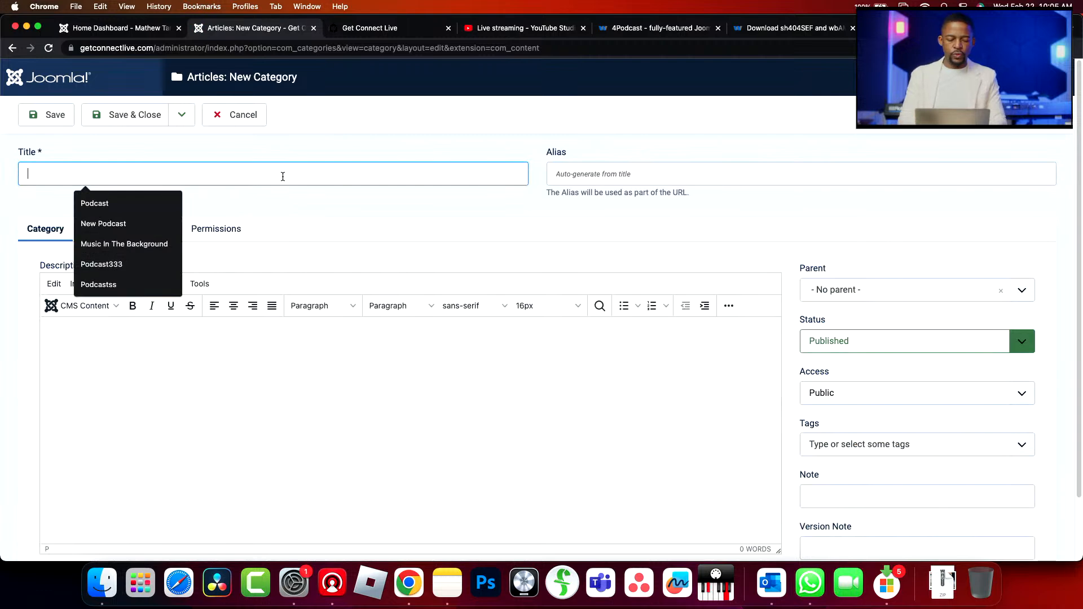
pyautogui.write('Pod')
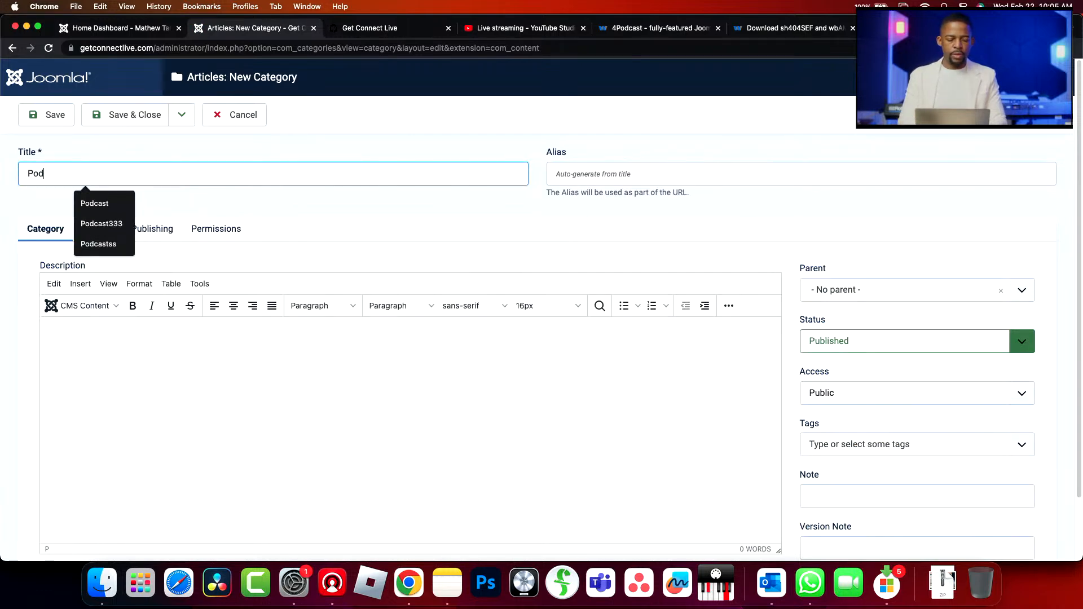
pyautogui.write('cast ')
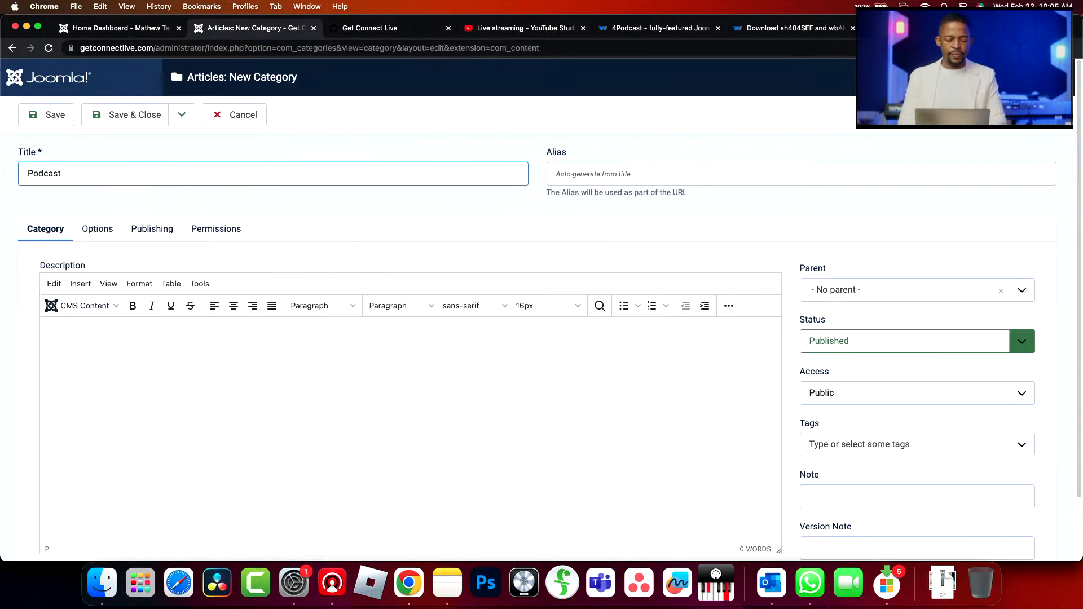
pyautogui.write('Joomla')
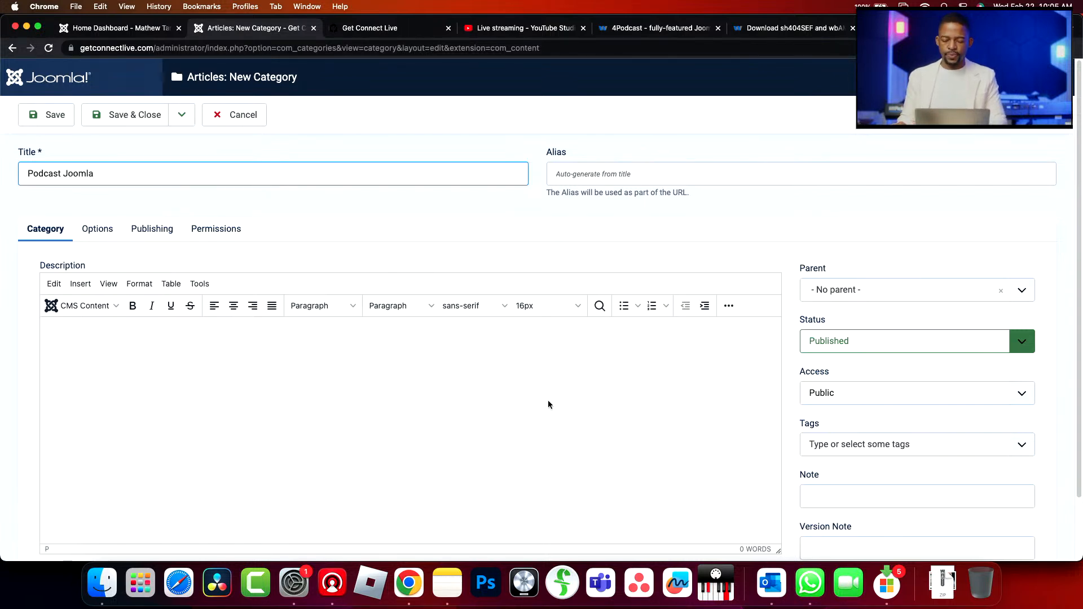
pyautogui.scroll(-3, 549, 401)
pyautogui.scroll(3, 549, 401)
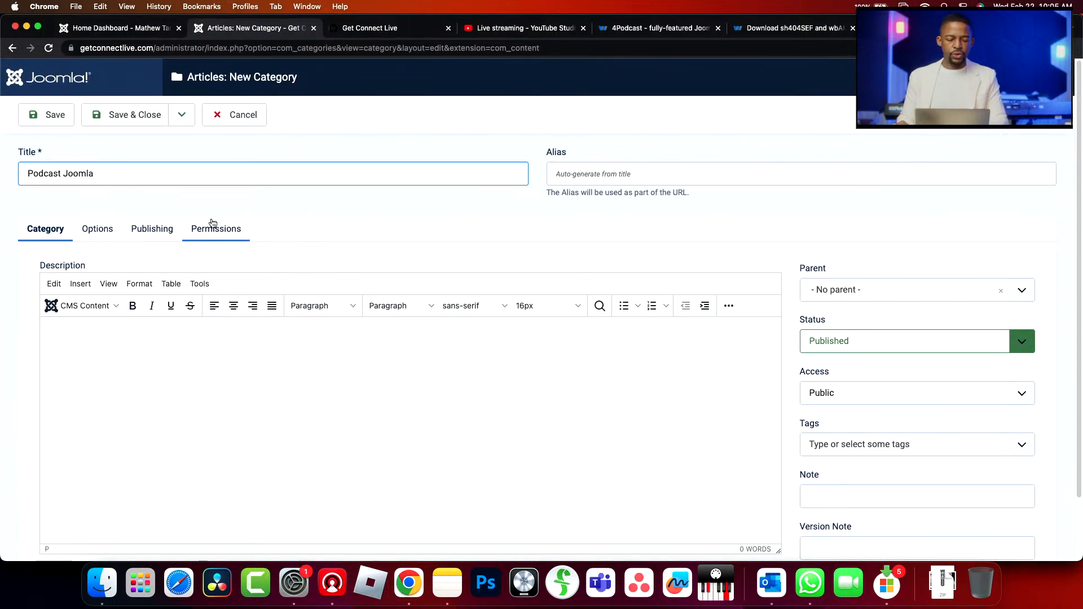
pyautogui.click(137, 117)
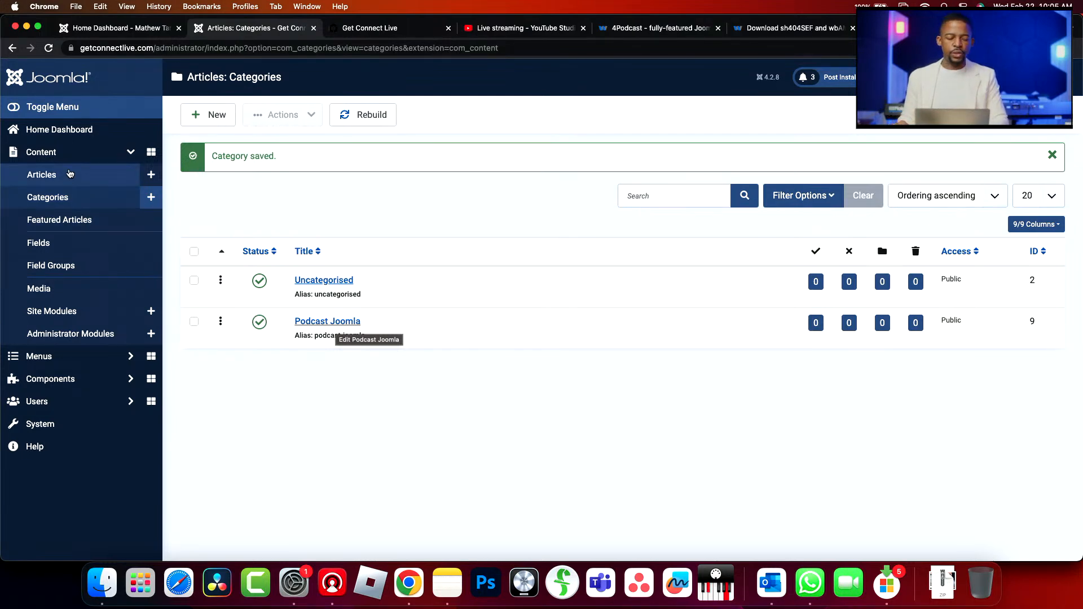
# Start a new item in the site's Main Menu and title it "Podcast"
pyautogui.click(125, 157)
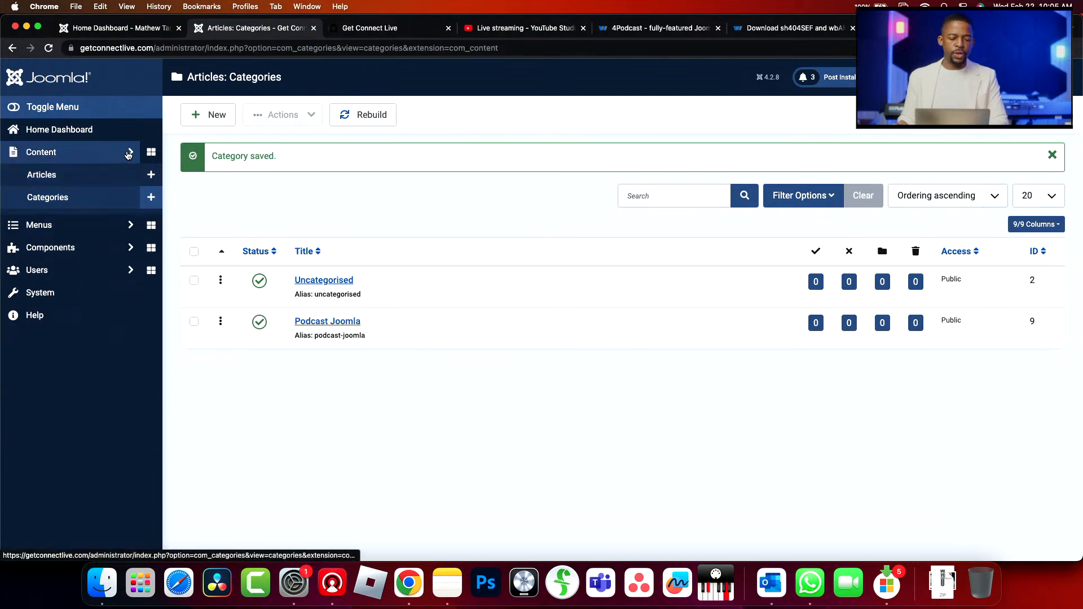
pyautogui.click(128, 175)
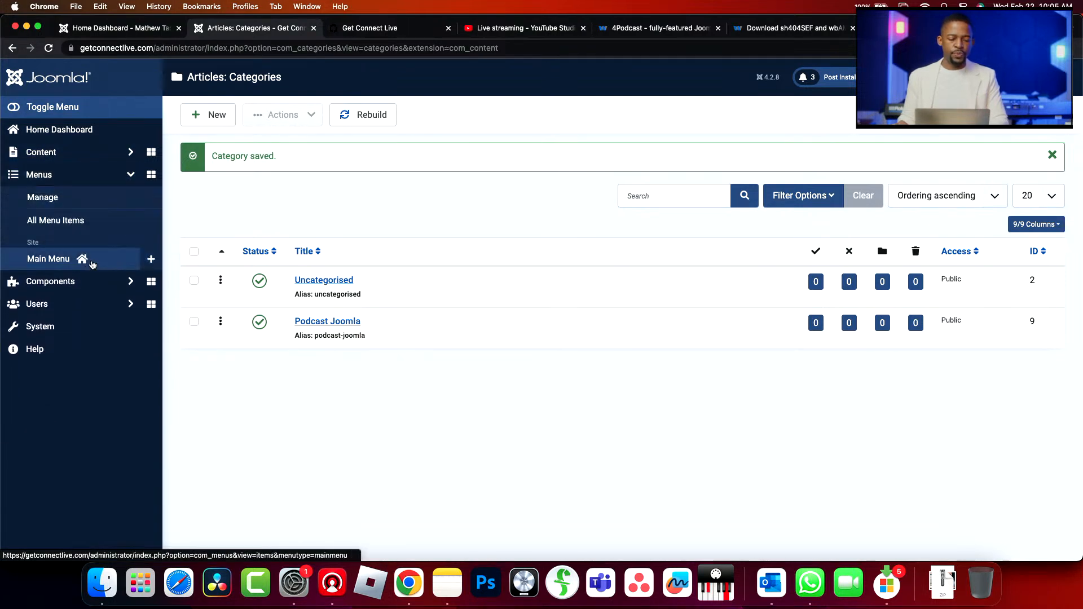
pyautogui.click(150, 259)
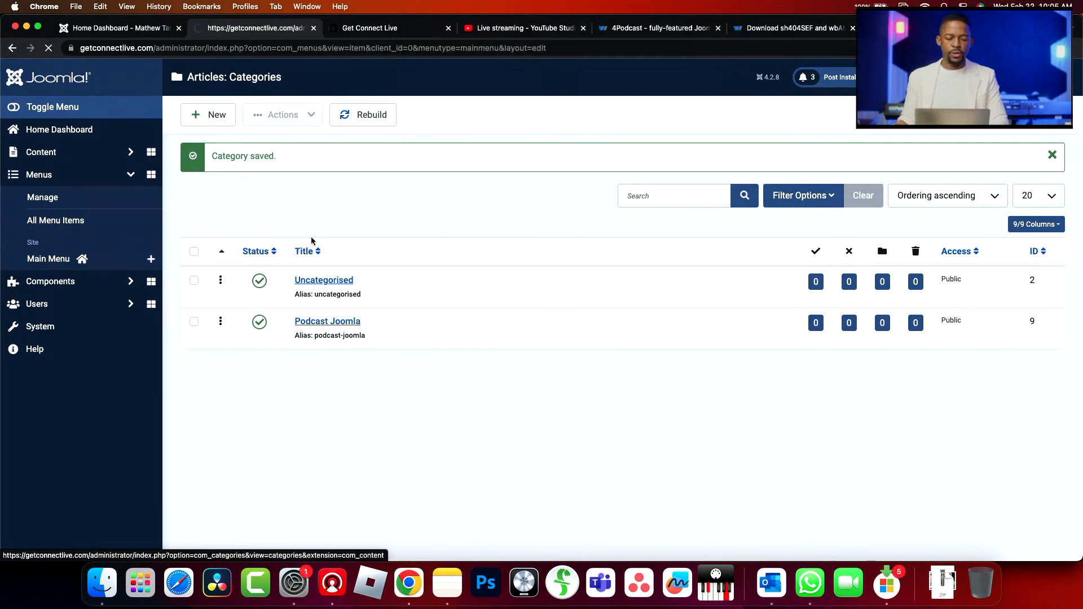
pyautogui.click(318, 177)
pyautogui.write('Podcast')
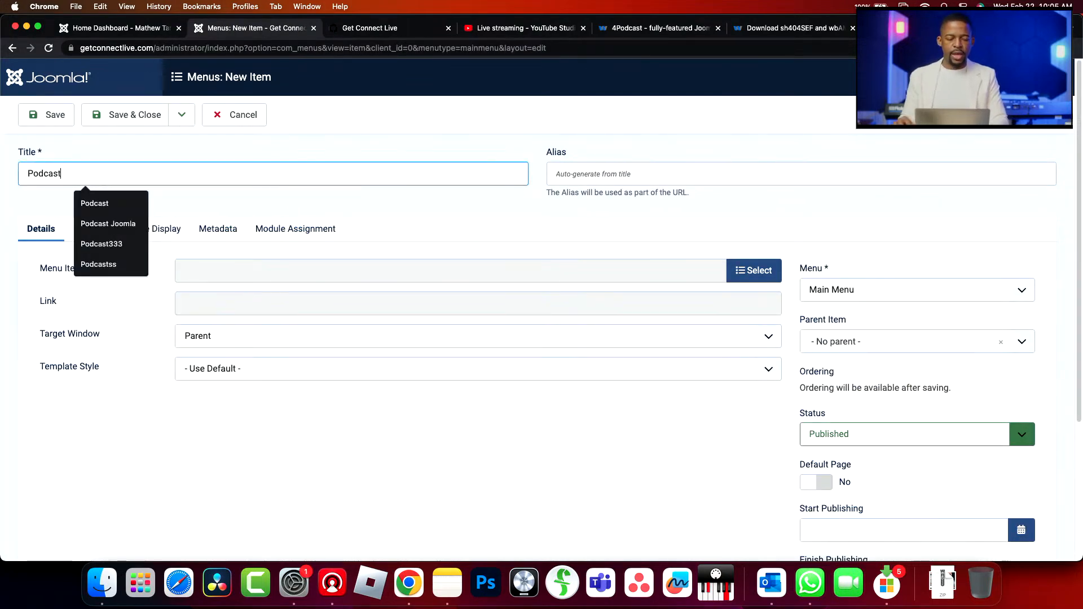
pyautogui.click(358, 137)
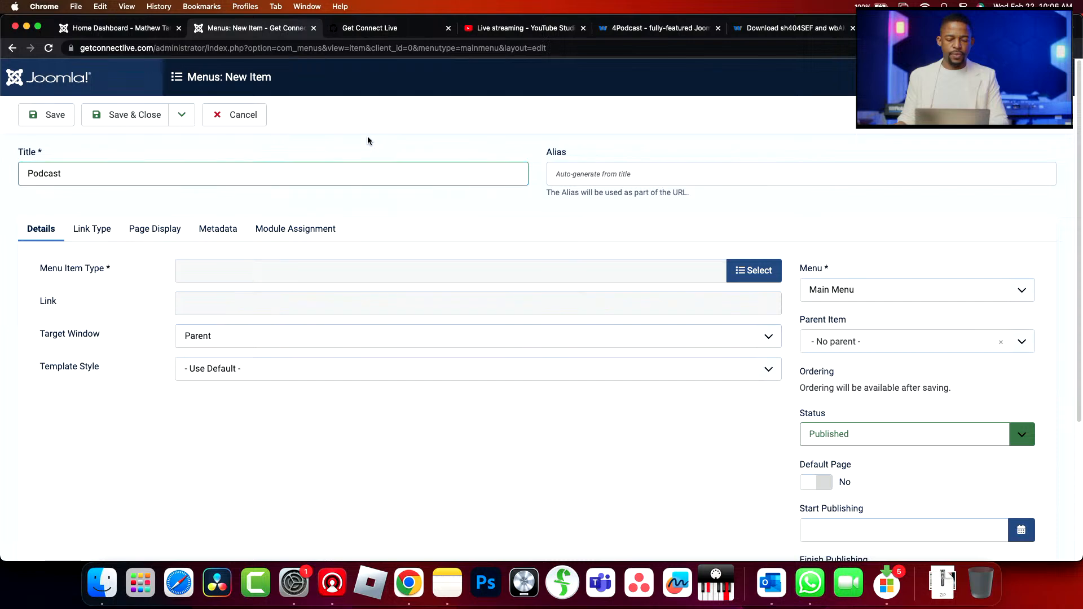
# Set the new menu item's type to the Articles type Category Blog
pyautogui.click(743, 270)
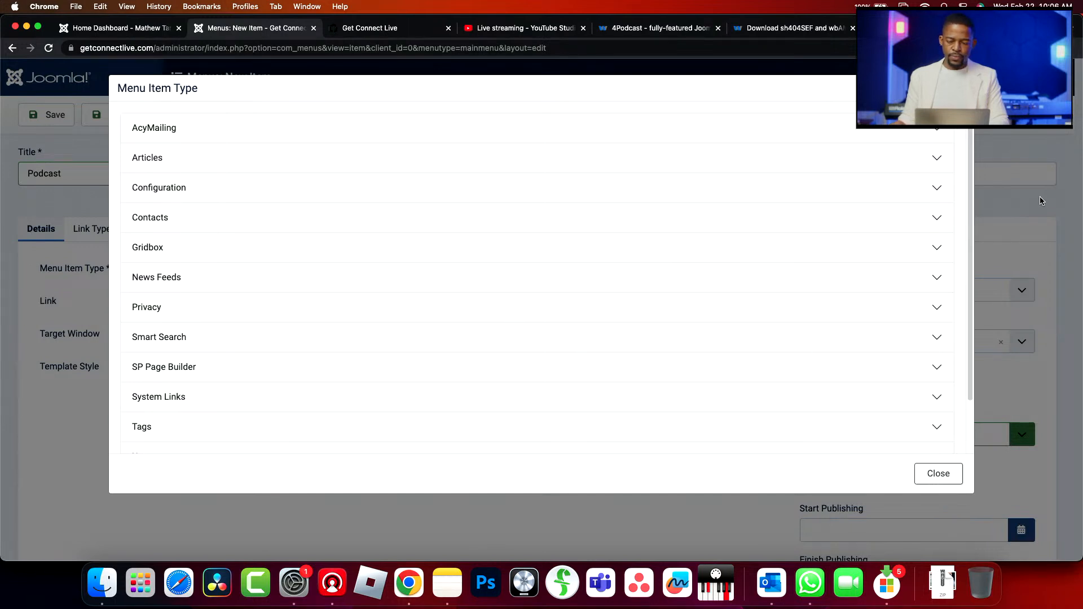
pyautogui.click(152, 164)
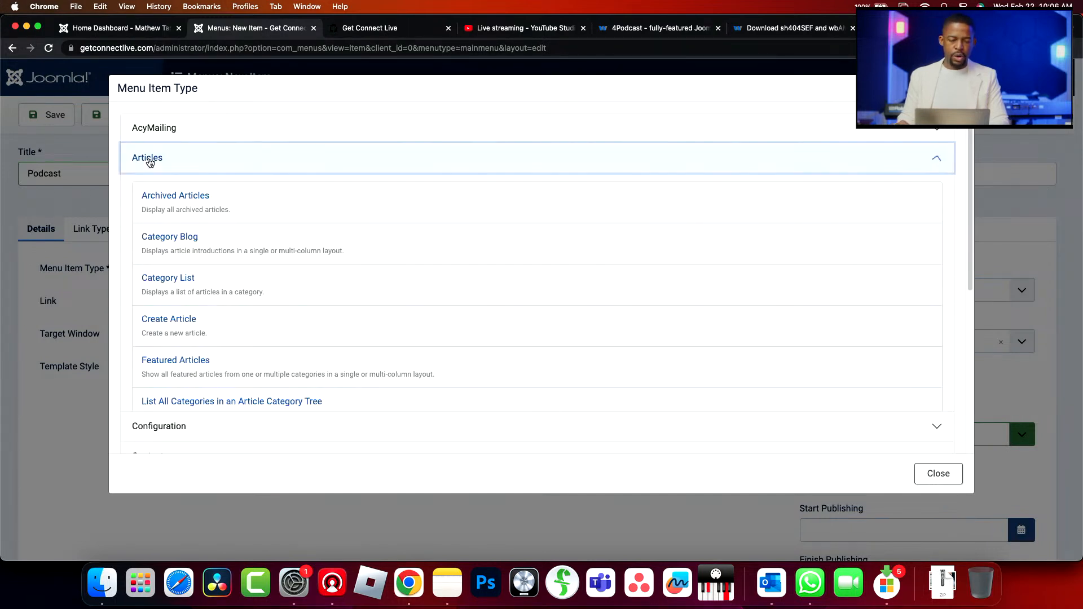
pyautogui.click(181, 238)
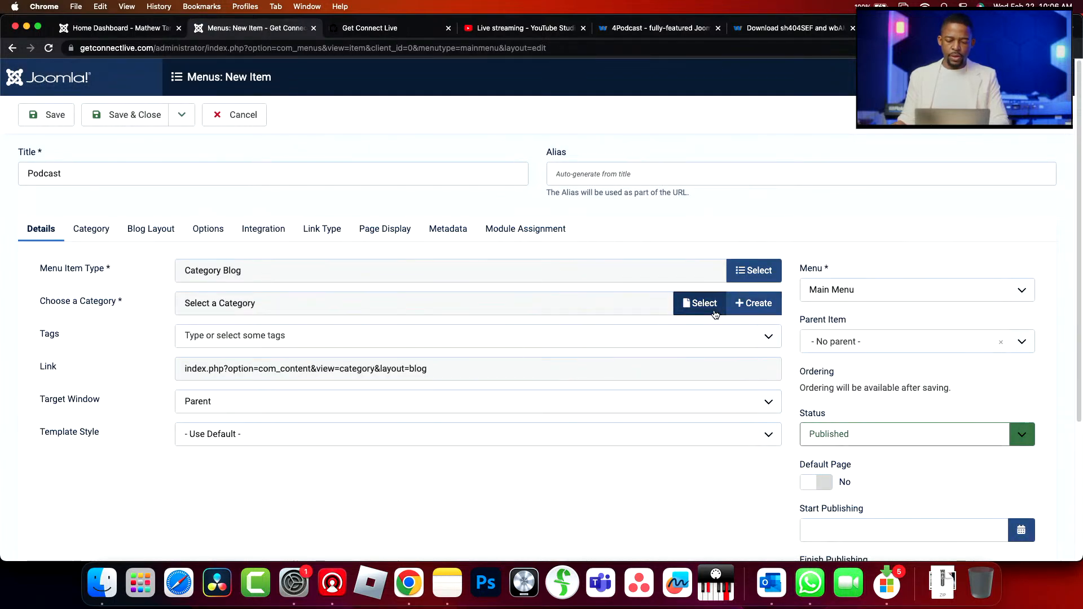
# Set the menu item type to the Articles type Category List and choose the Podcast Joomla category
pyautogui.click(757, 268)
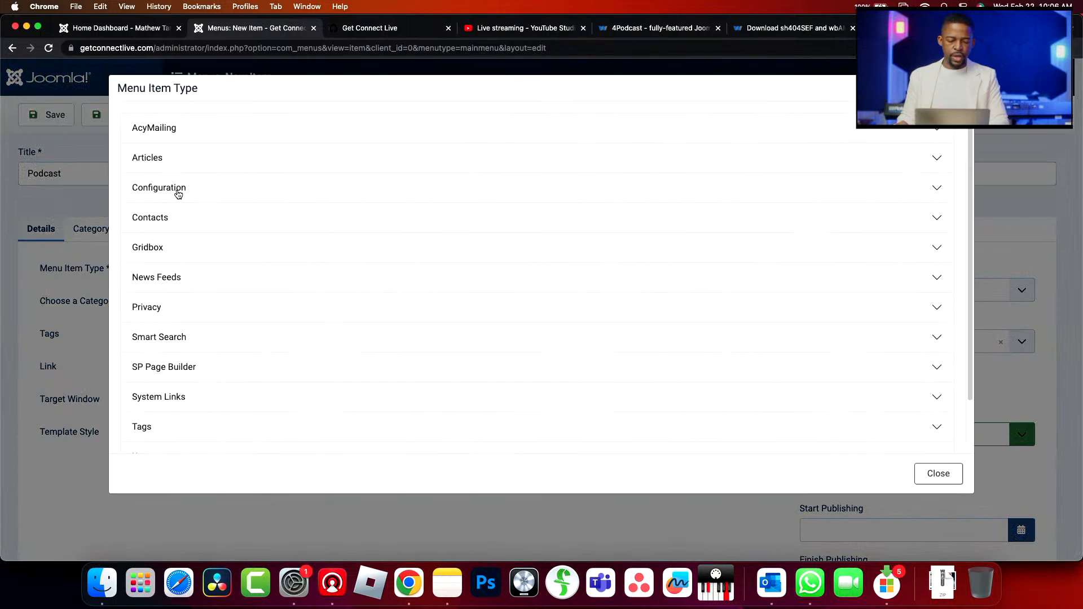
pyautogui.click(144, 162)
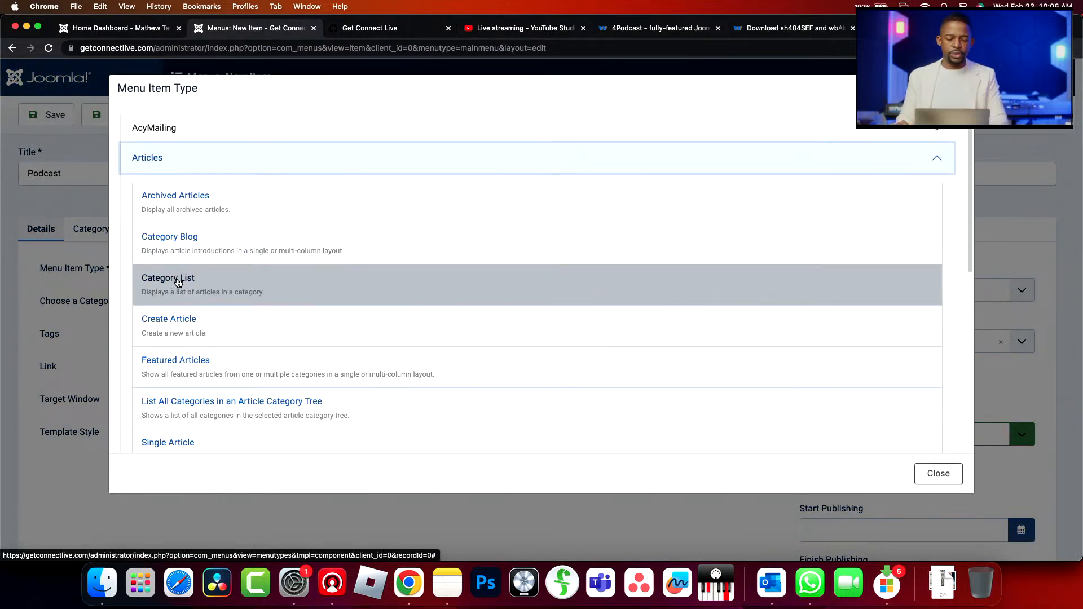
pyautogui.click(176, 284)
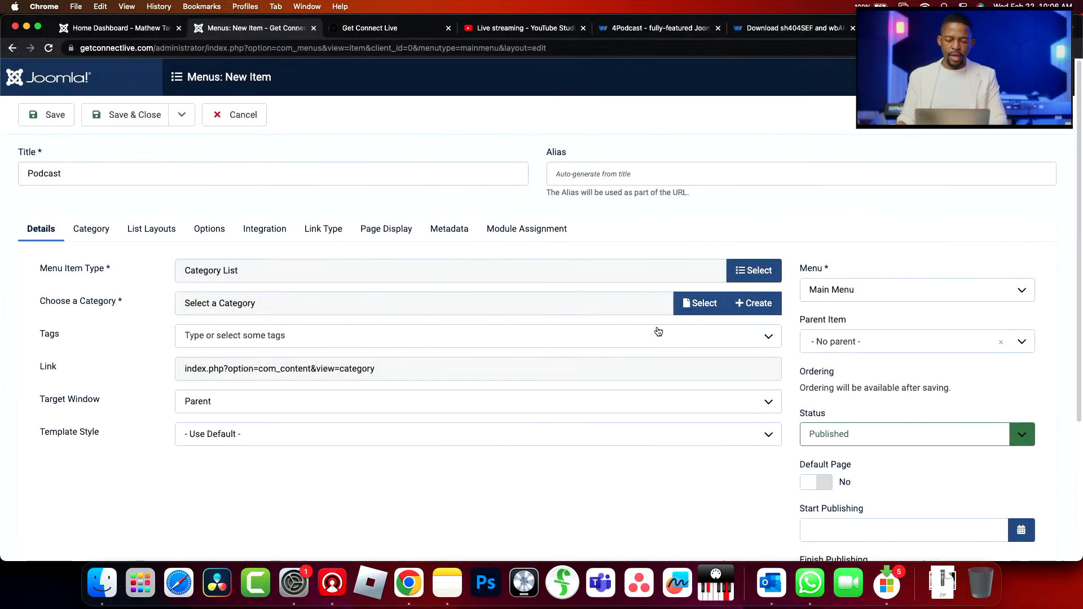
pyautogui.click(692, 303)
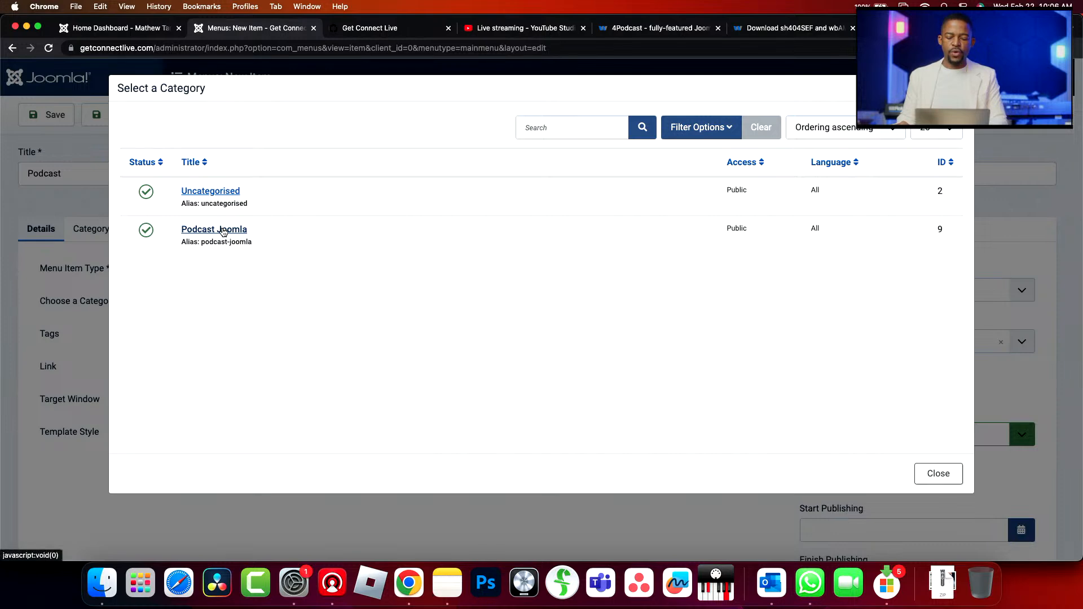
pyautogui.click(223, 230)
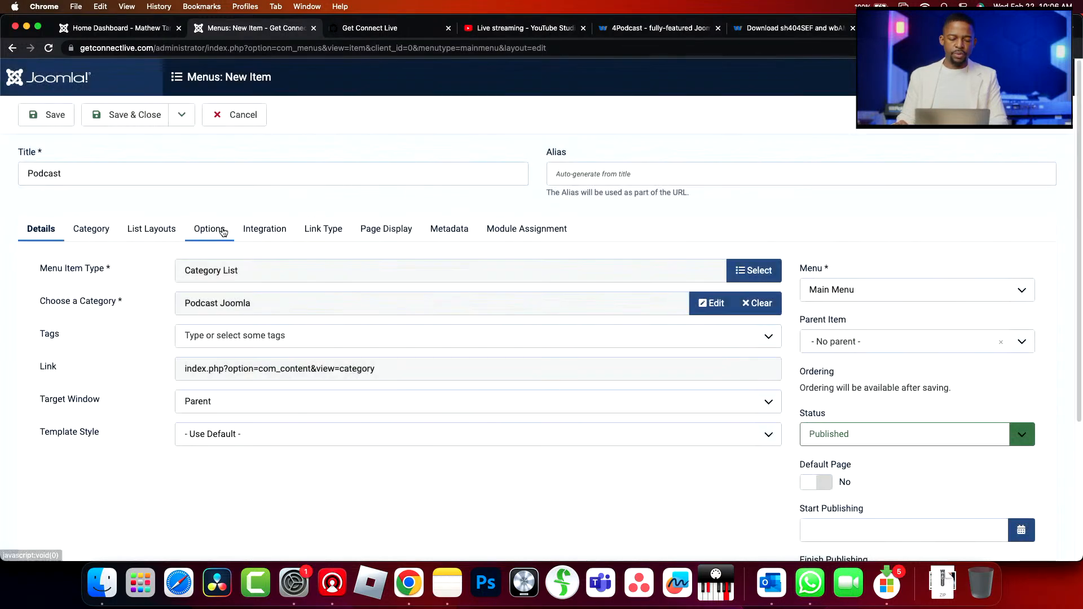
# Check the available tags for the Podcast menu item without assigning any, and save and close the item
pyautogui.click(760, 342)
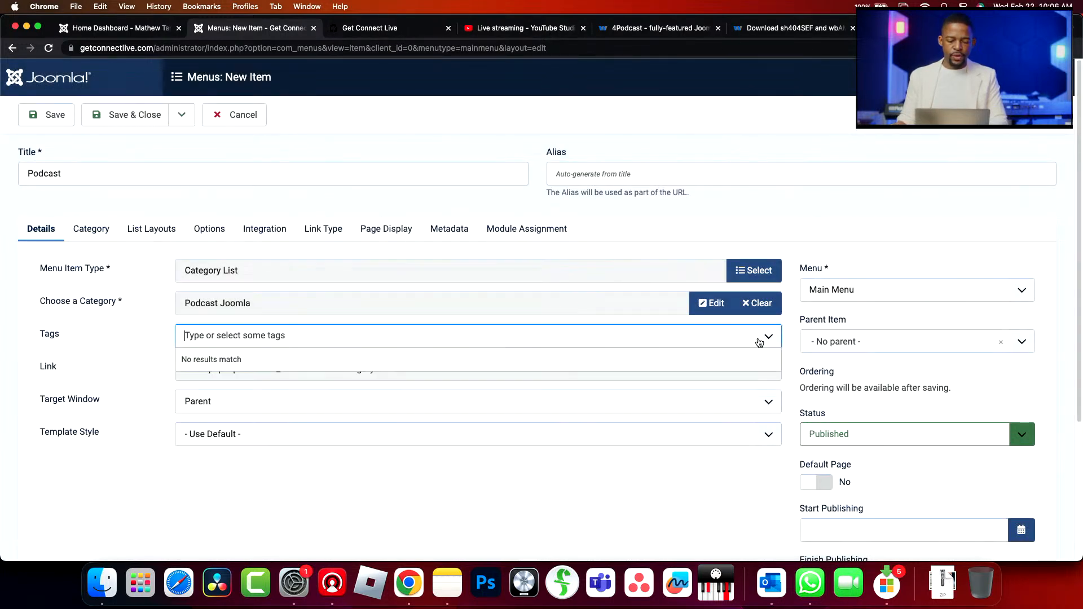
pyautogui.click(465, 152)
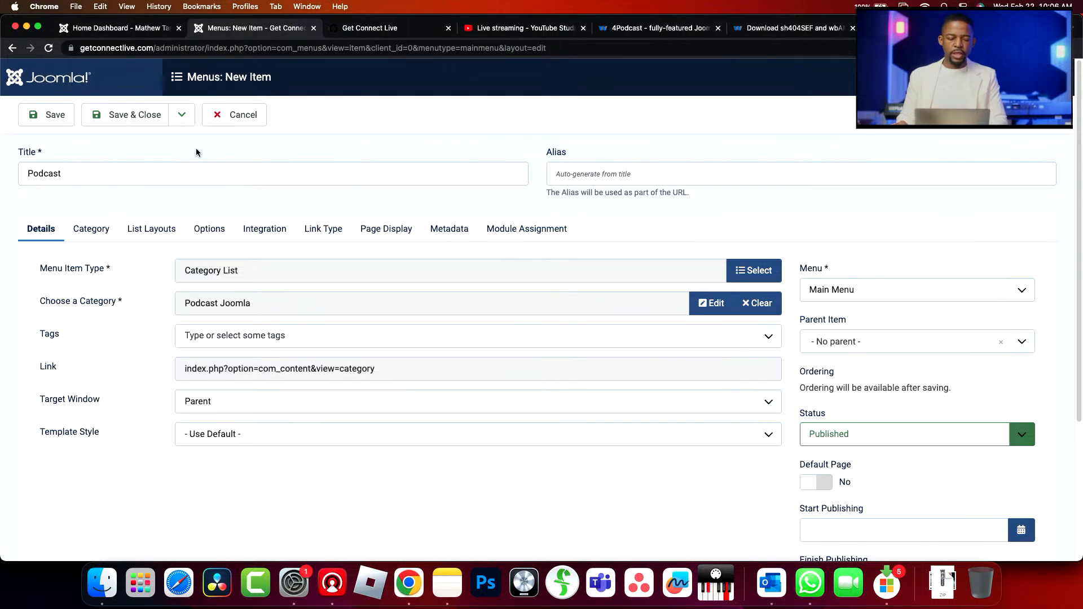
pyautogui.click(132, 118)
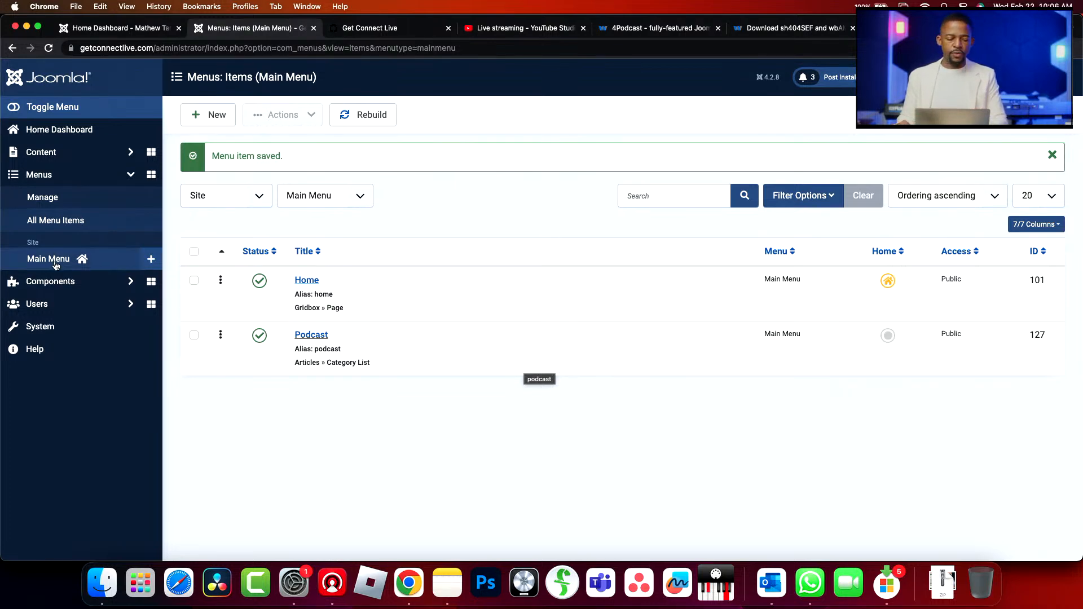
# Create a new article field titled "Podcast Joomla" and set its type to 4Podcast item
pyautogui.click(134, 162)
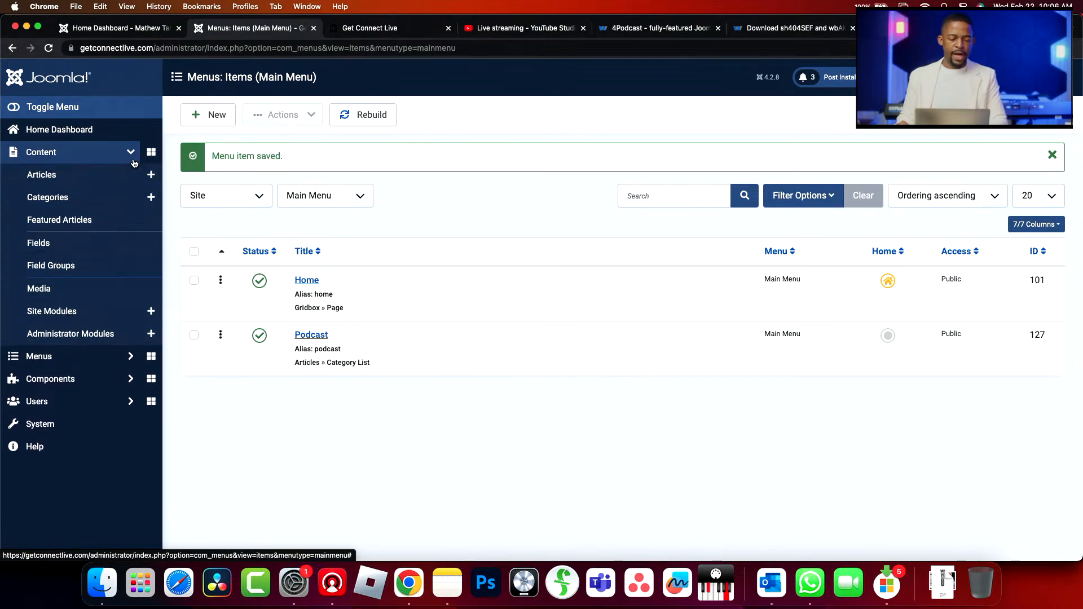
pyautogui.click(67, 245)
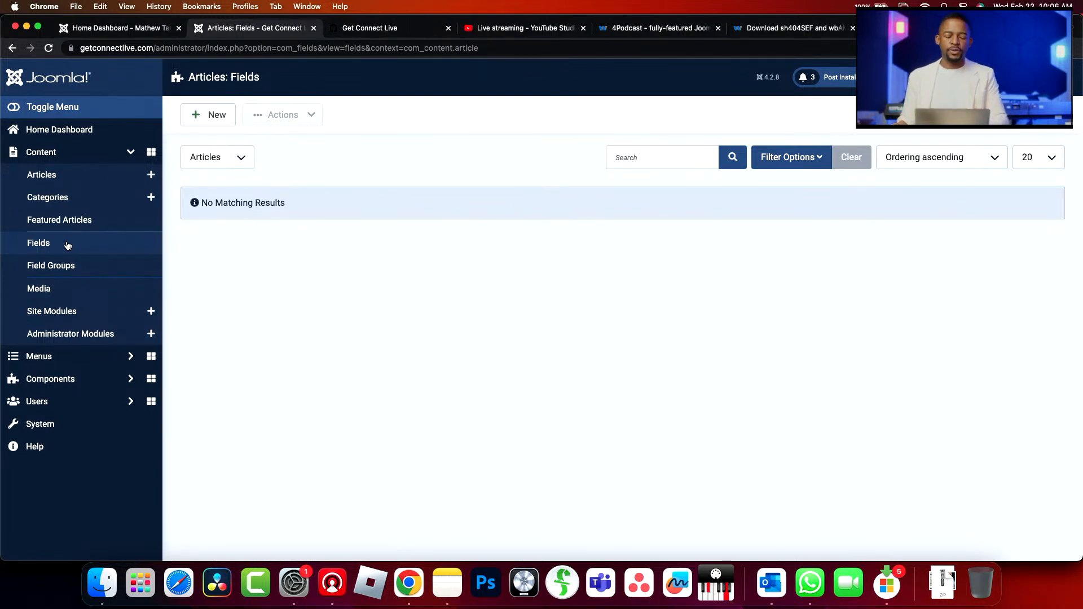
pyautogui.click(204, 116)
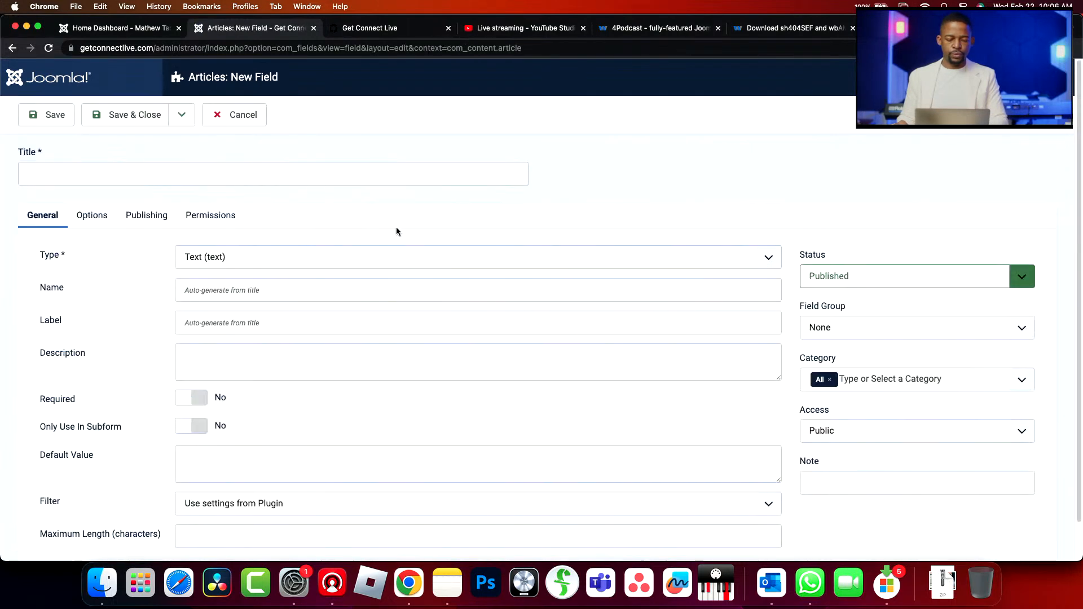
pyautogui.click(248, 164)
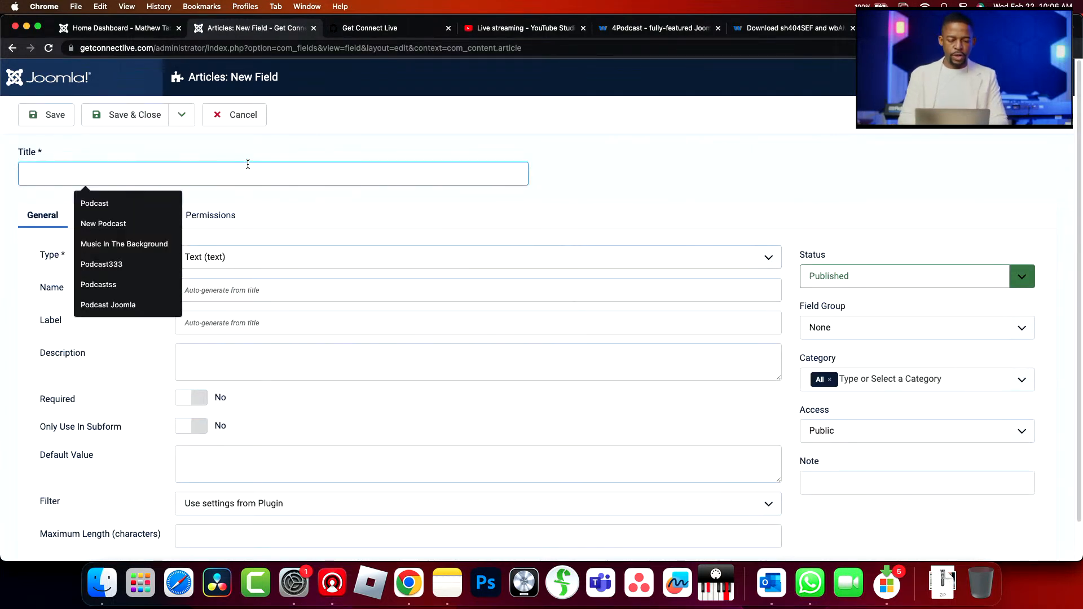
pyautogui.write('Podcast Joomla')
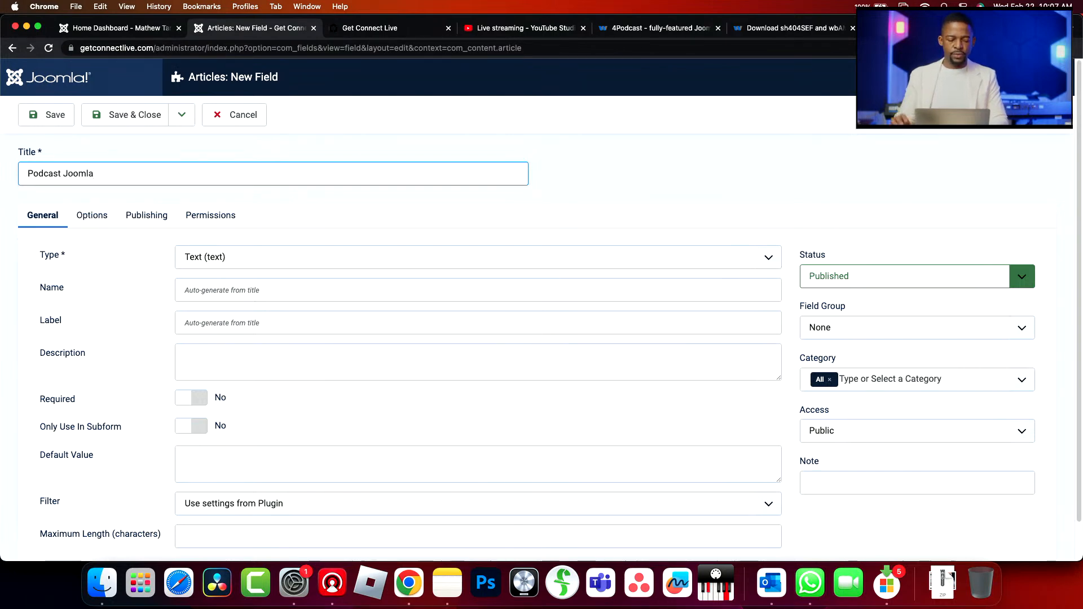
pyautogui.click(313, 256)
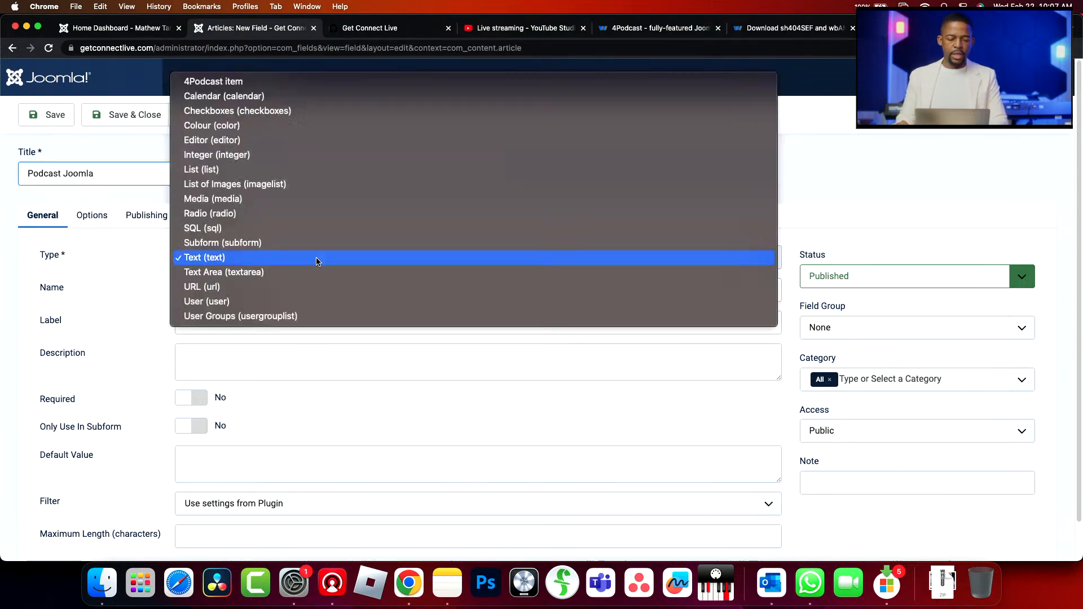
pyautogui.click(238, 85)
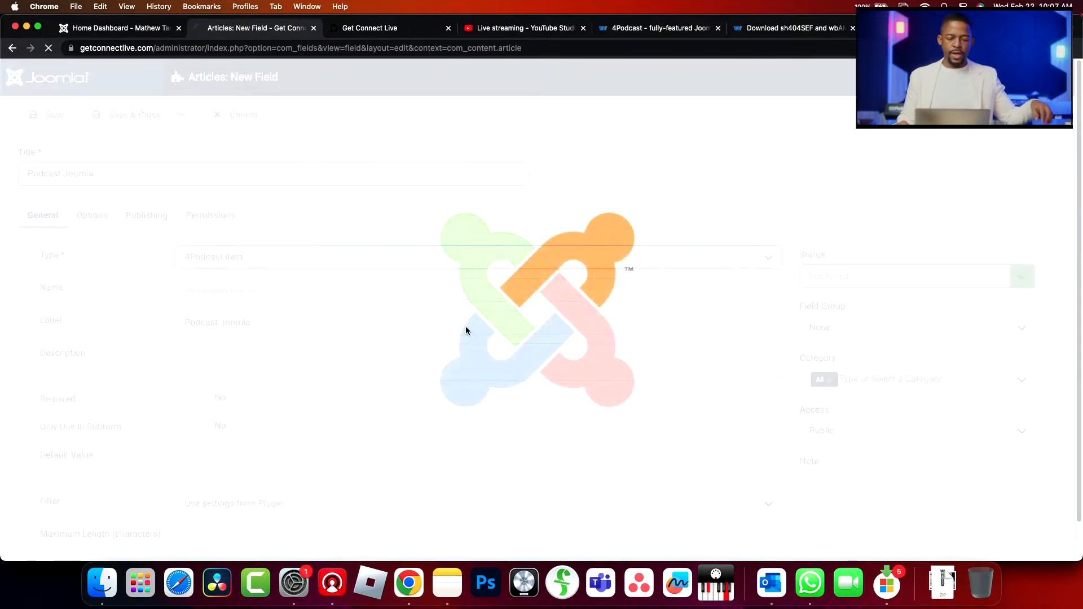
# Enter "Joomla! Podcast Show" as the show name in the field's show specific information
pyautogui.scroll(-5, 466, 331)
pyautogui.scroll(-1, 466, 334)
pyautogui.click(331, 268)
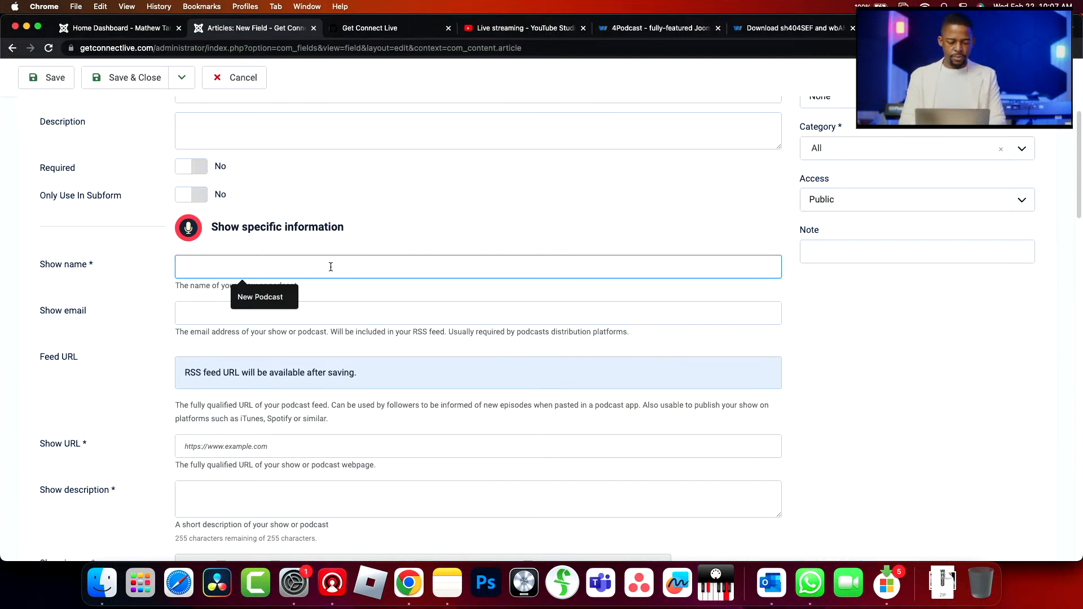
pyautogui.write('Jooml')
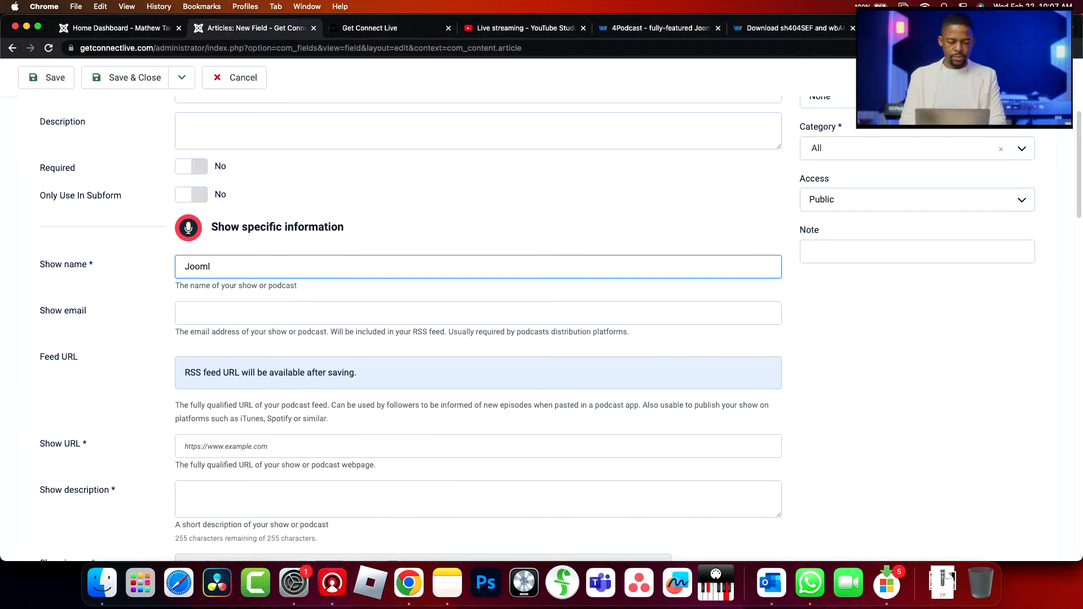
pyautogui.write('a! Podcast Show')
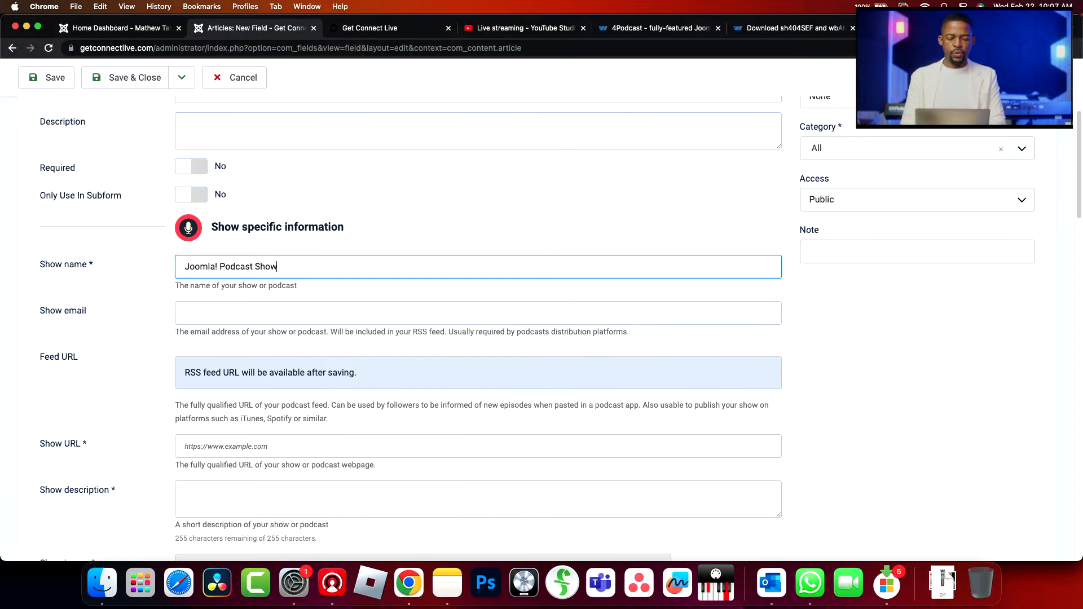
pyautogui.click(374, 445)
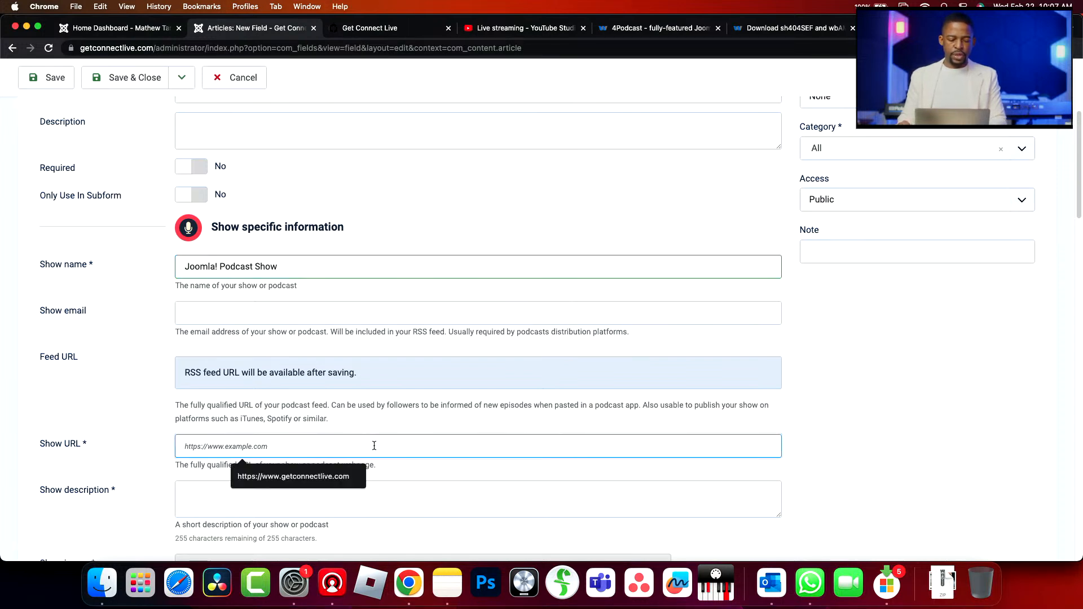
pyautogui.click(345, 477)
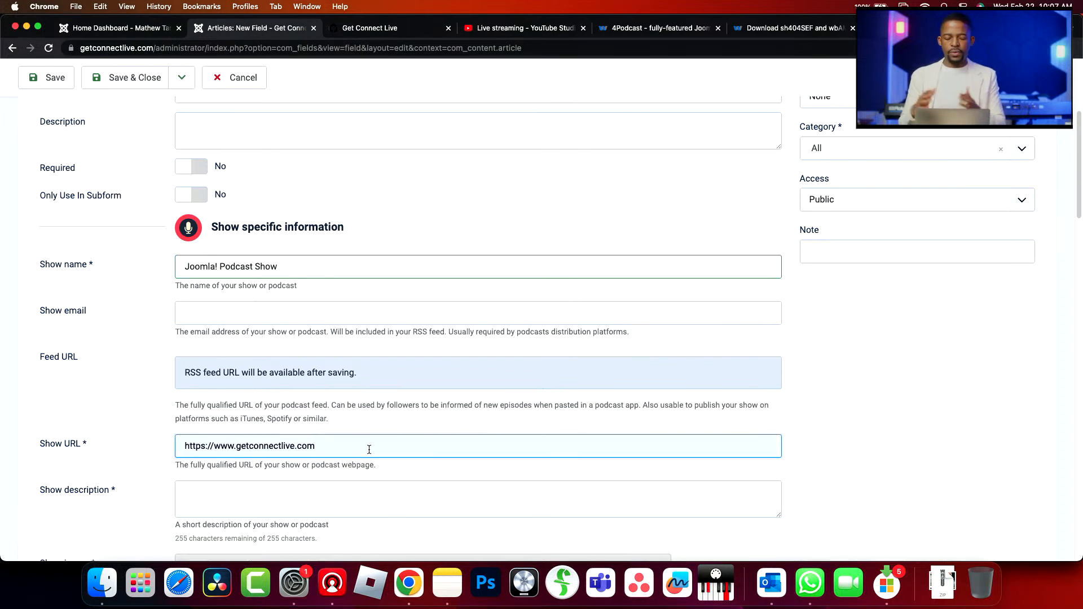
pyautogui.scroll(-3, 370, 450)
pyautogui.click(314, 399)
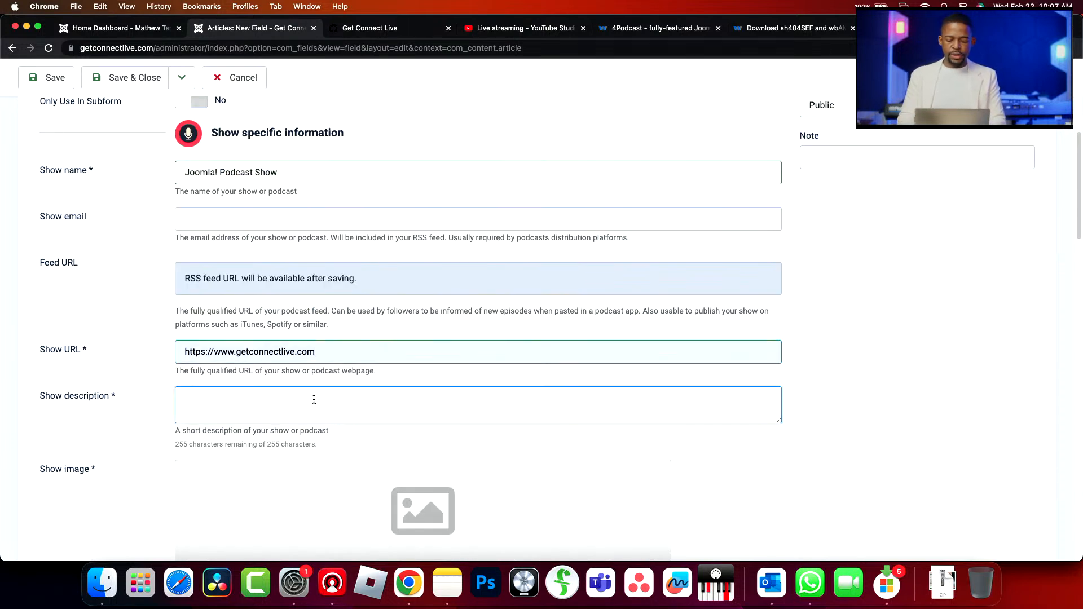
pyautogui.write('This is my first podcast')
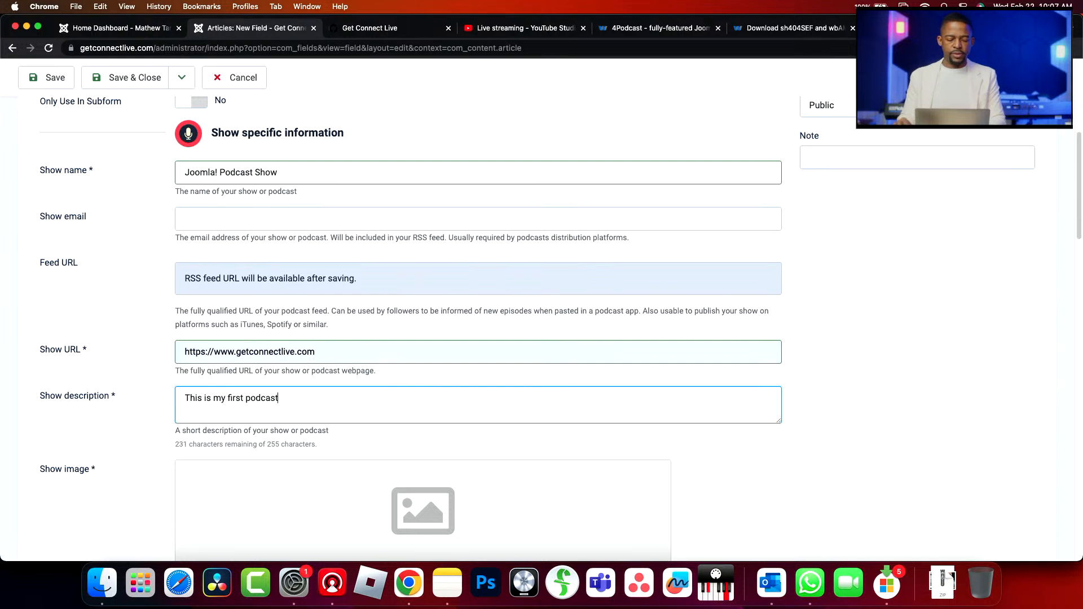
# Review the available show categories and keep Technology selected
pyautogui.scroll(-3, 319, 410)
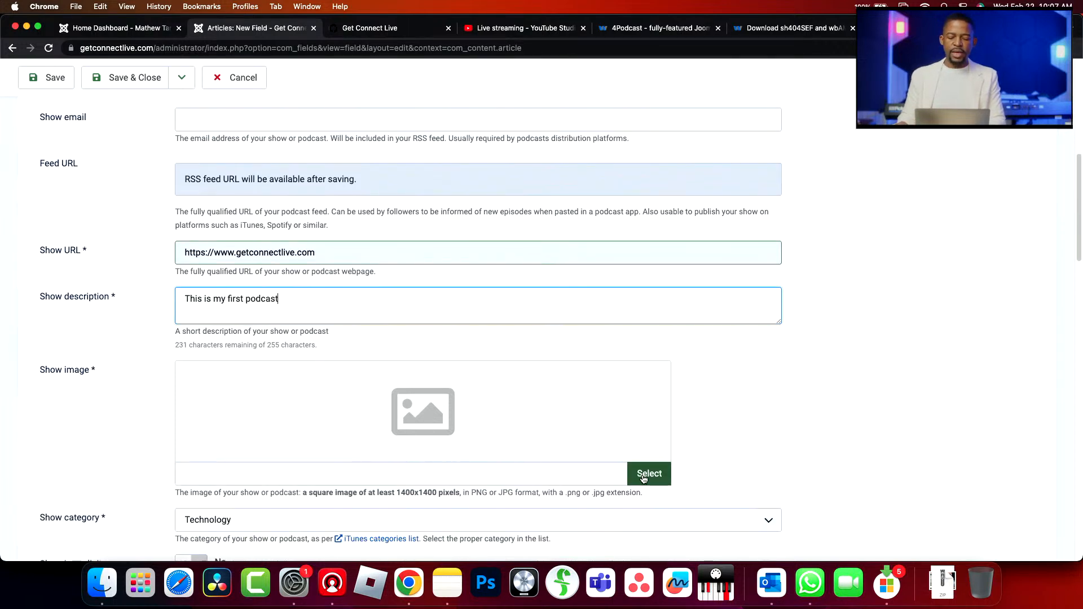
pyautogui.scroll(-2, 444, 424)
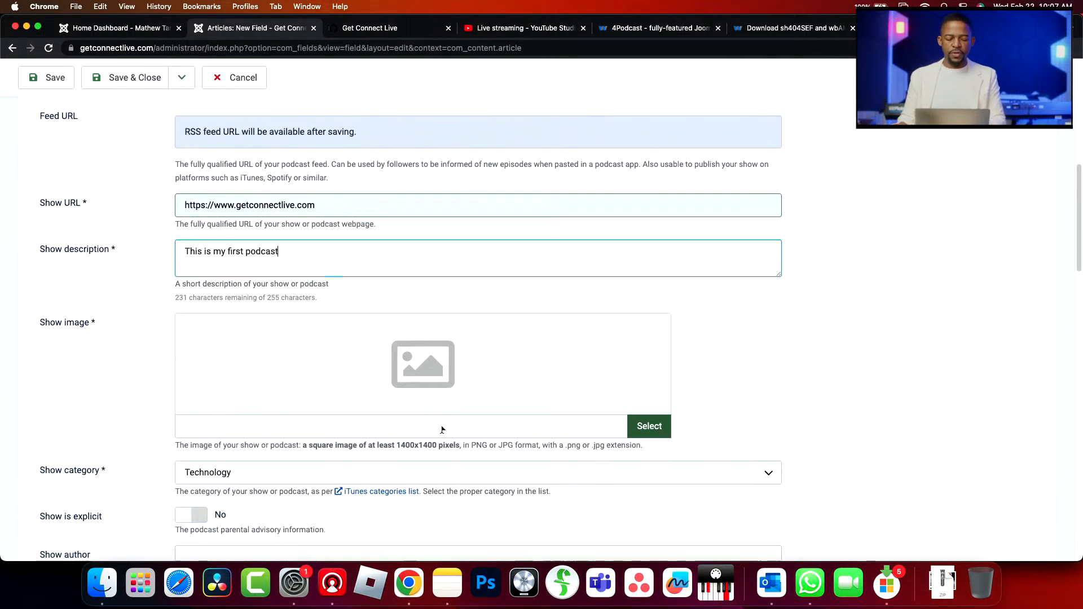
pyautogui.click(381, 463)
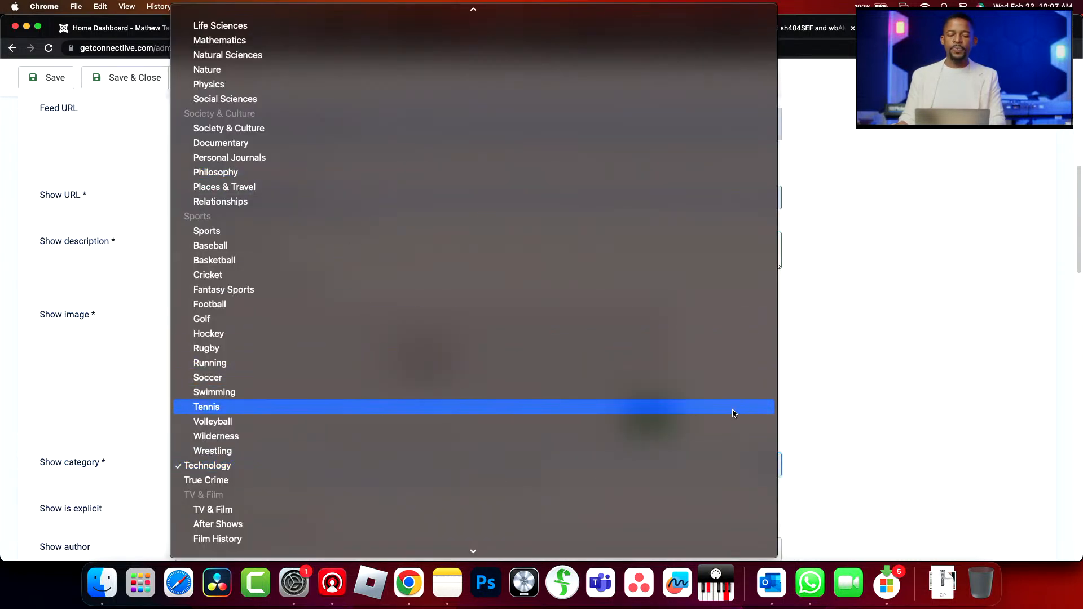
pyautogui.click(852, 406)
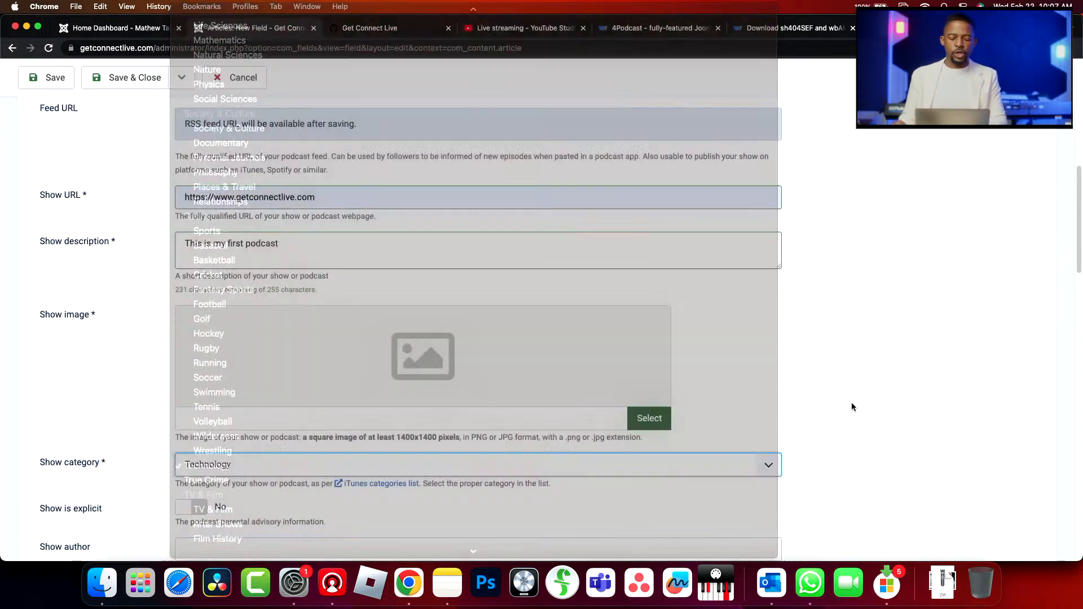
# Select the microphone photo from the Podcast image folder as the show image
pyautogui.scroll(-3, 404, 468)
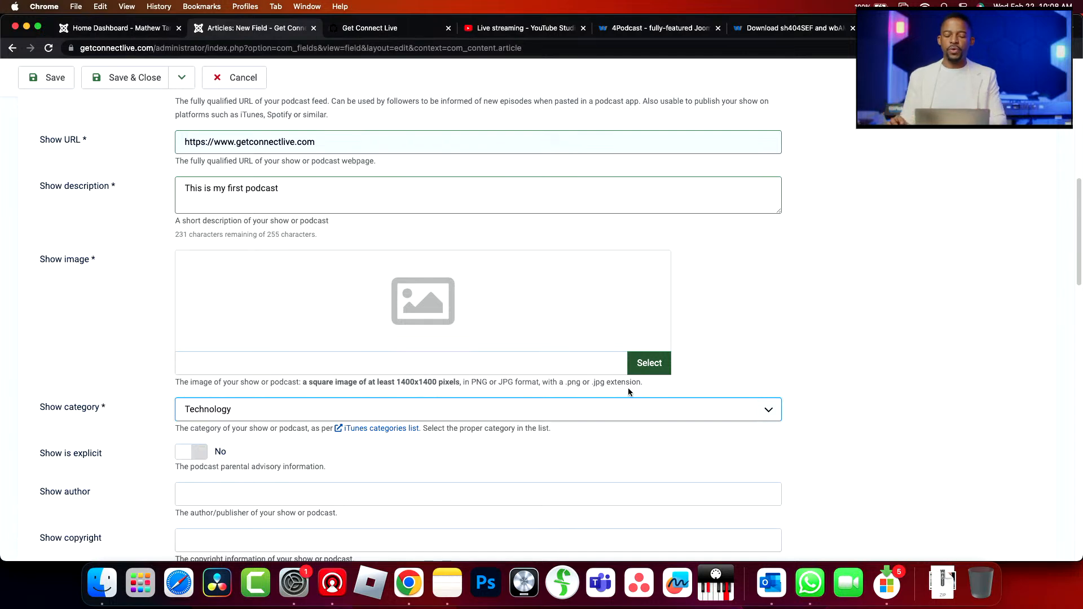
pyautogui.click(647, 366)
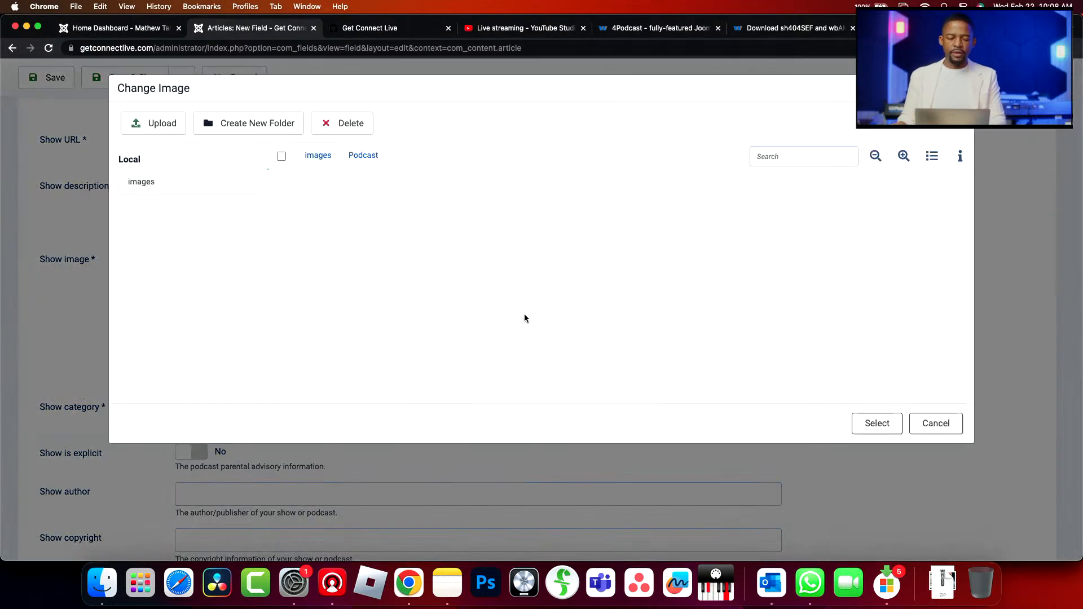
pyautogui.click(288, 193)
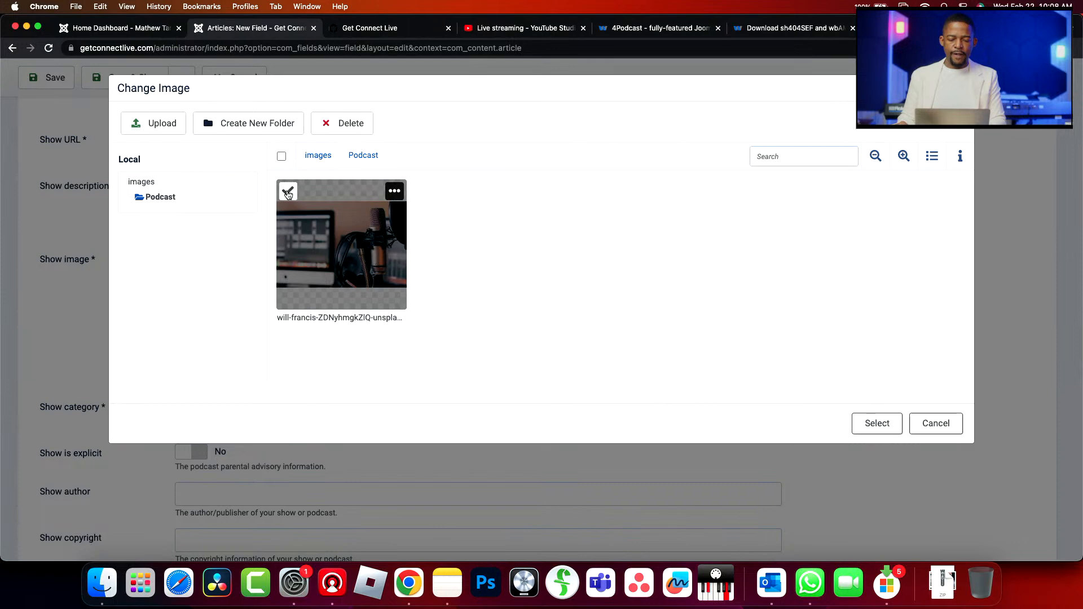
pyautogui.click(875, 425)
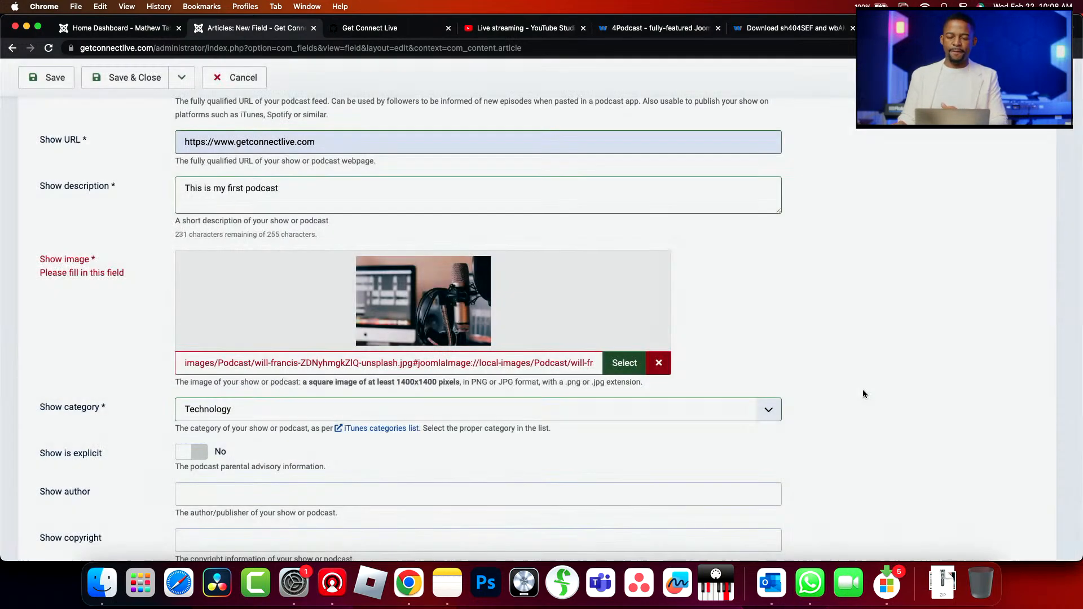
# Review the remaining podcast field settings: author, copyright, episode footer, analytics, display options and player customization
pyautogui.scroll(-5, 886, 368)
pyautogui.scroll(-7, 886, 371)
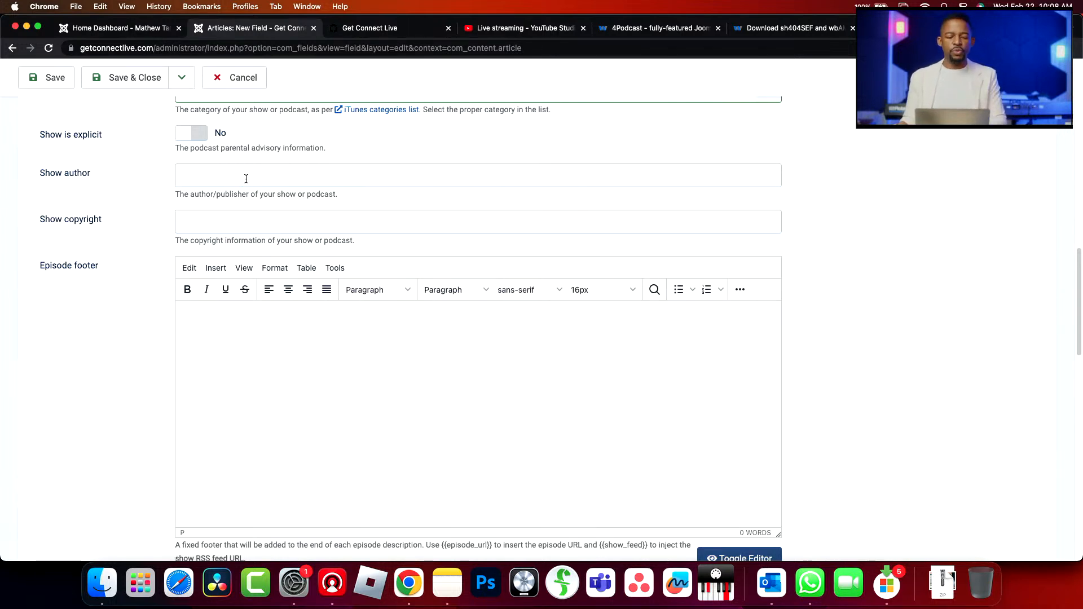
pyautogui.scroll(-6, 312, 363)
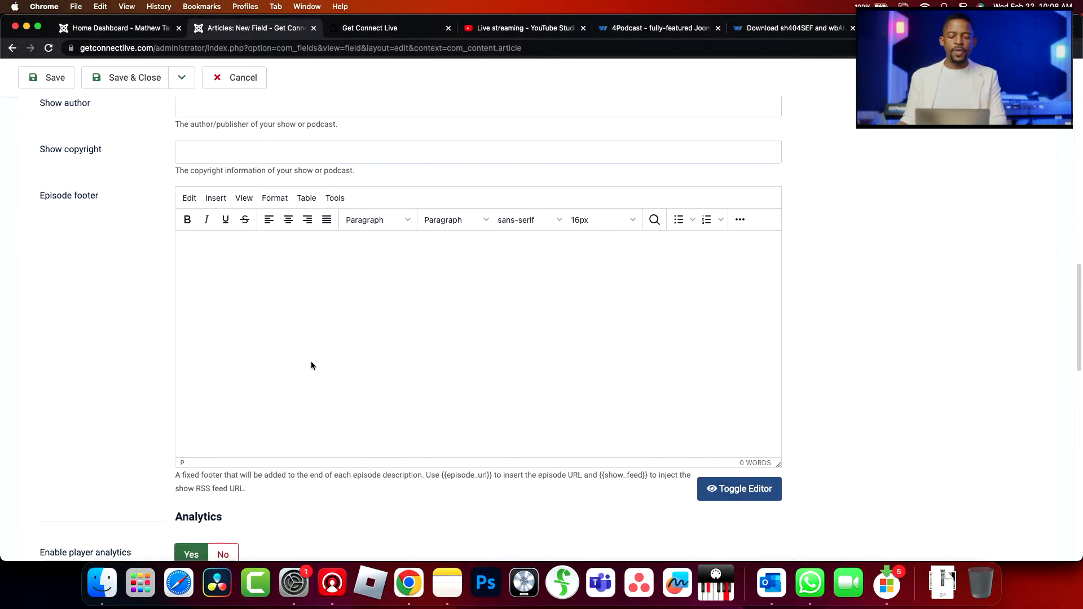
pyautogui.scroll(-3, 312, 365)
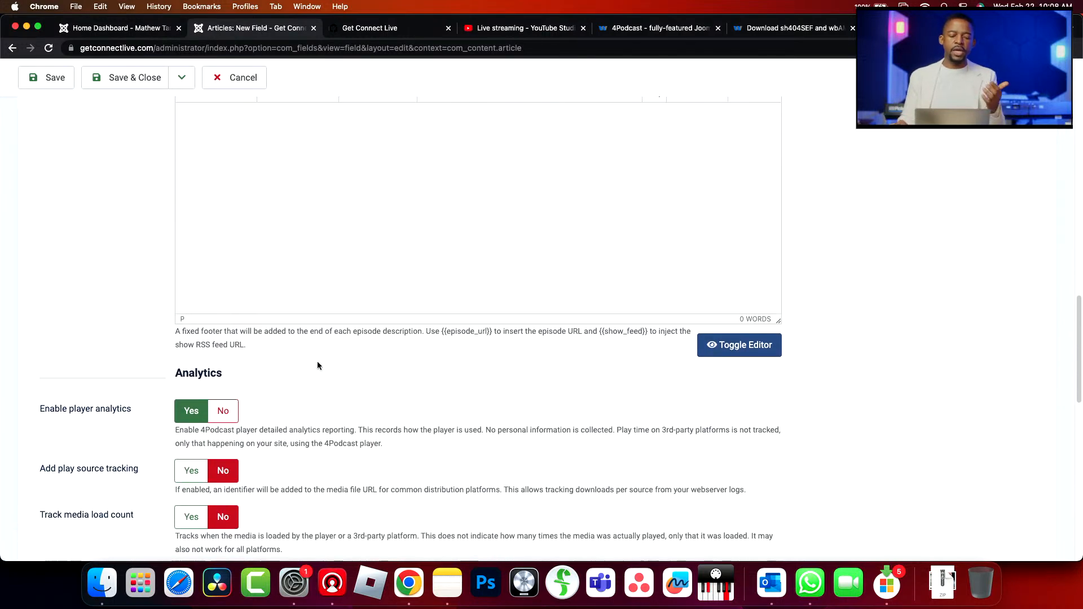
pyautogui.scroll(-5, 318, 365)
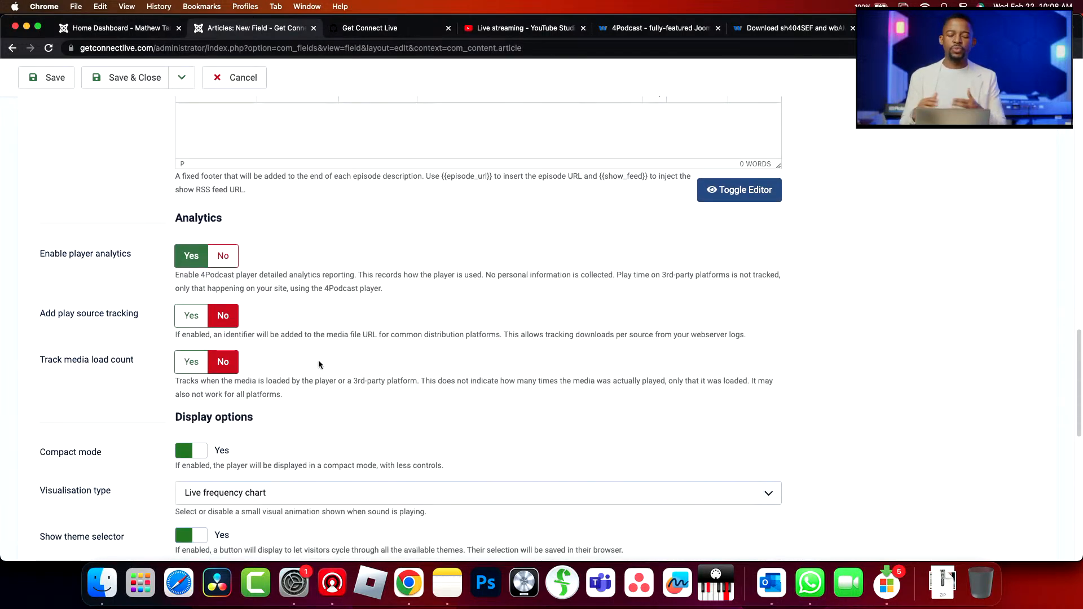
pyautogui.scroll(-1, 315, 364)
pyautogui.scroll(-7, 213, 375)
pyautogui.scroll(-7, 226, 377)
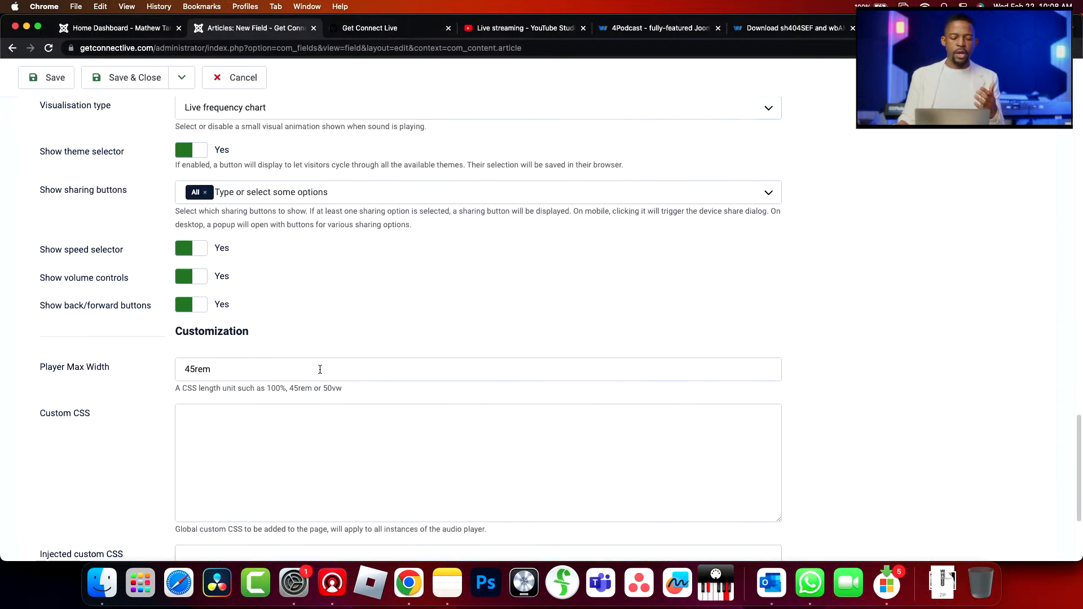
pyautogui.scroll(-4, 320, 369)
pyautogui.scroll(-1, 321, 369)
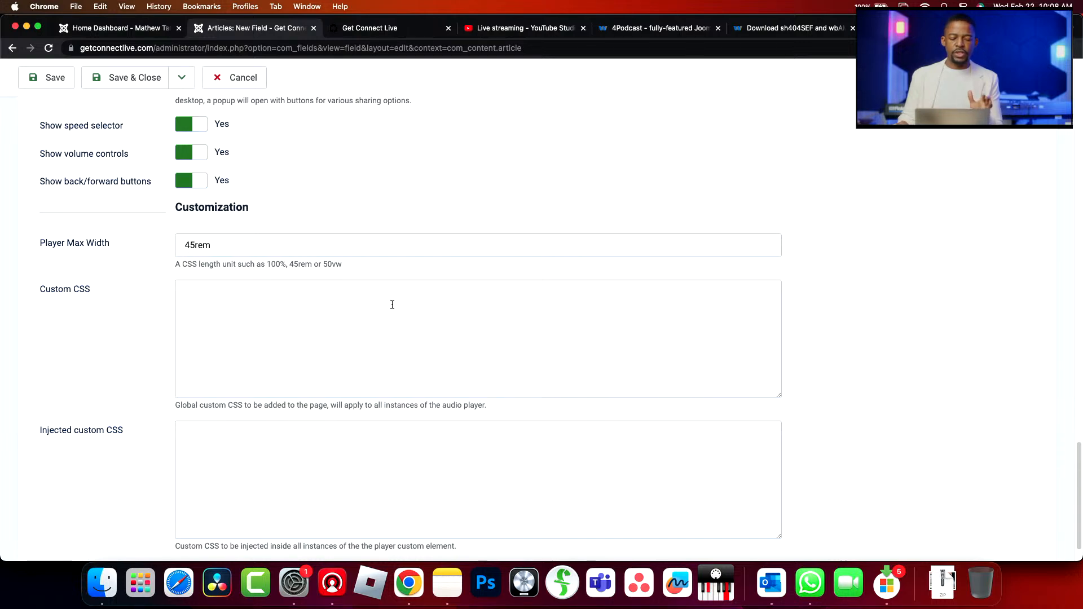
pyautogui.scroll(20, 408, 308)
pyautogui.scroll(12, 407, 307)
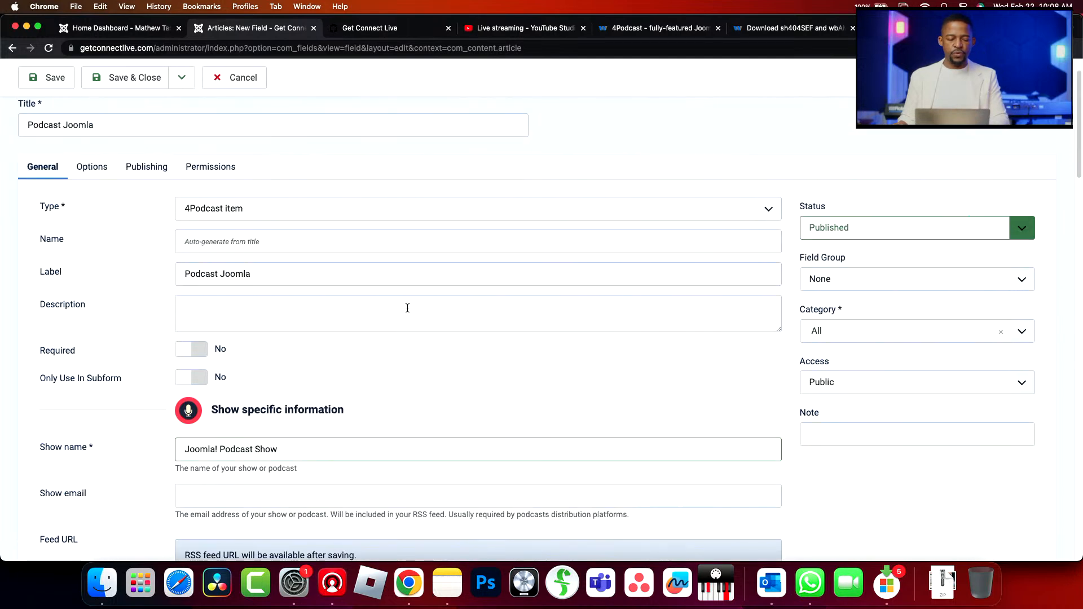
pyautogui.scroll(2, 407, 308)
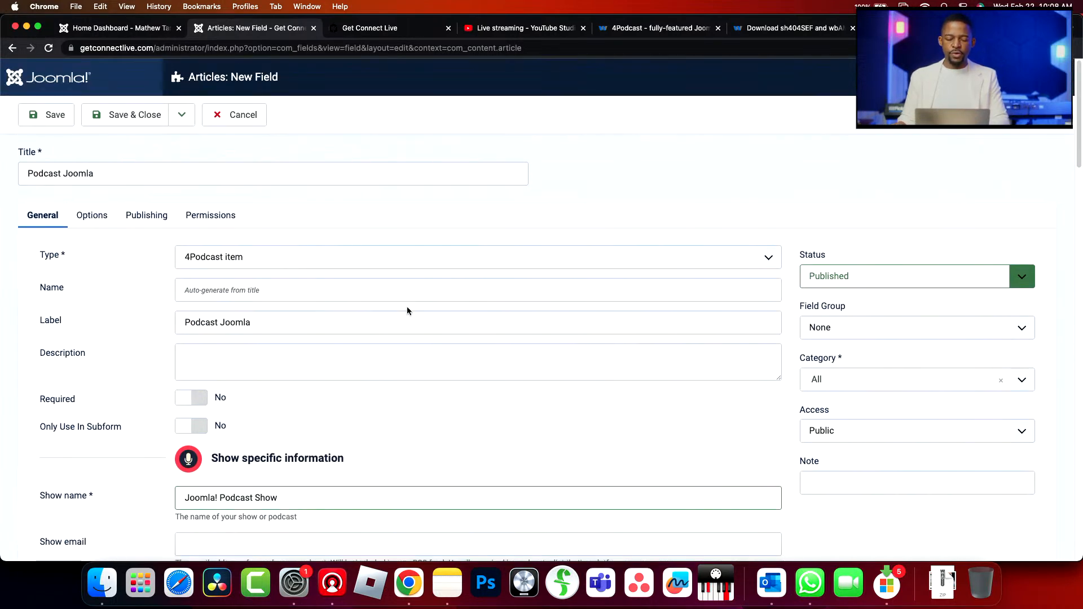
# Assign the field to the Podcast Joomla category, and save and close it
pyautogui.click(908, 381)
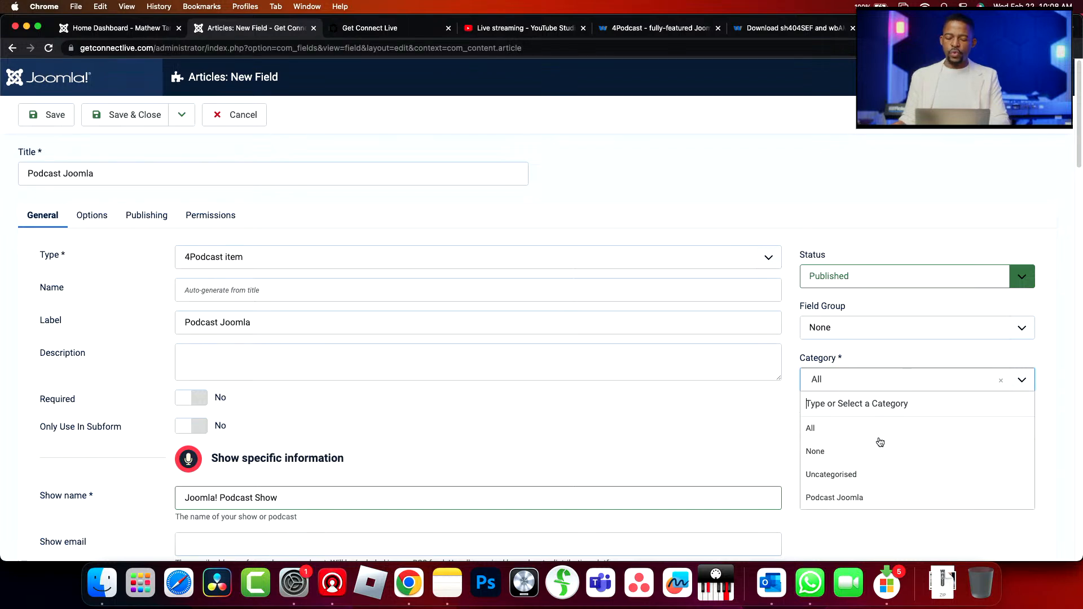
pyautogui.click(852, 499)
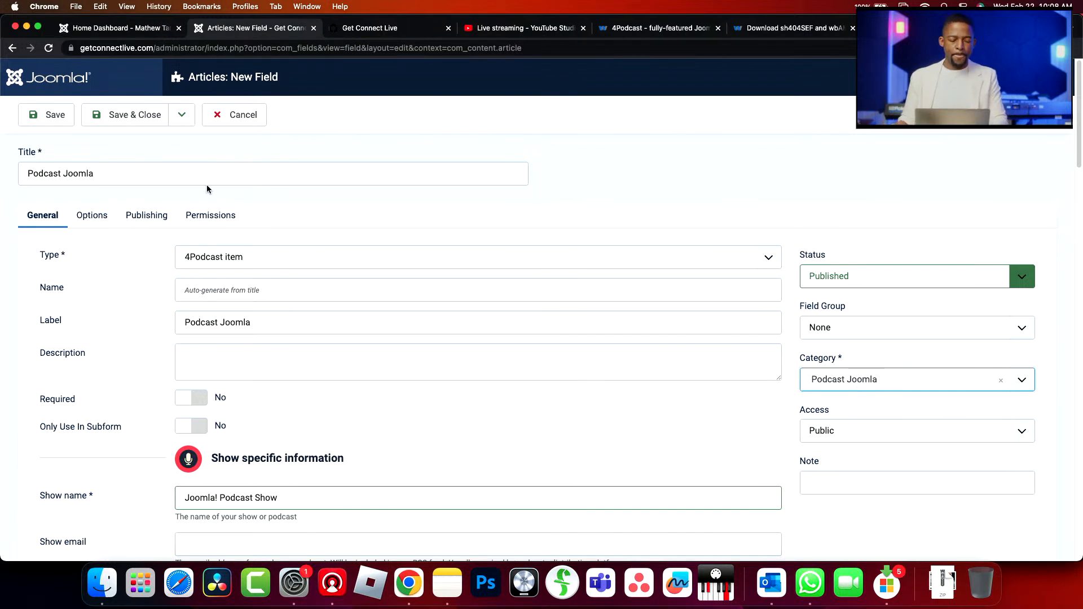
pyautogui.click(133, 116)
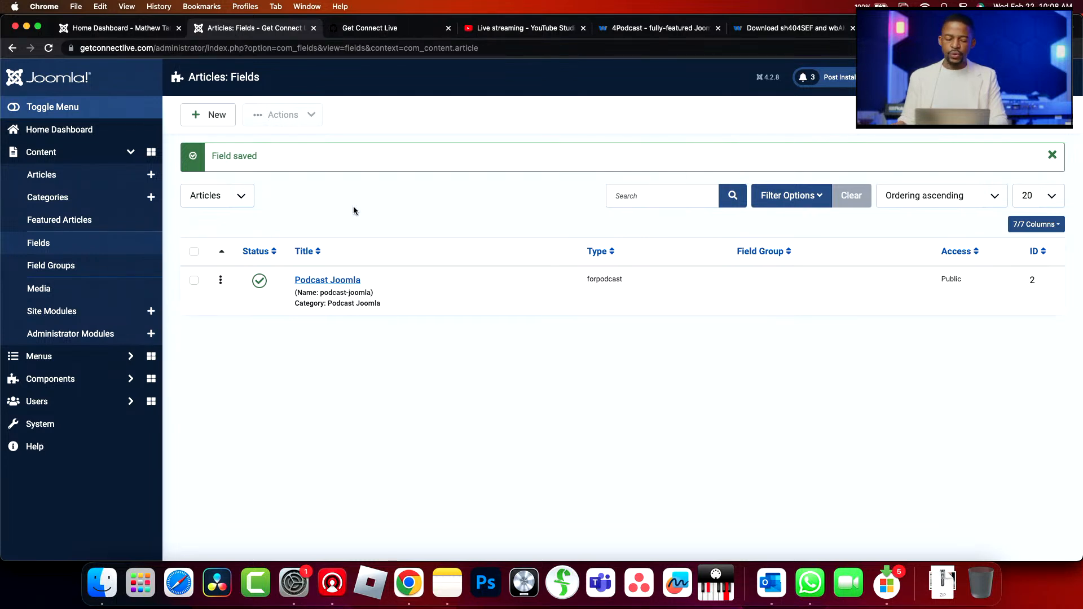
# Open the site's media library and look at the local files offered for upload, without uploading any
pyautogui.click(66, 296)
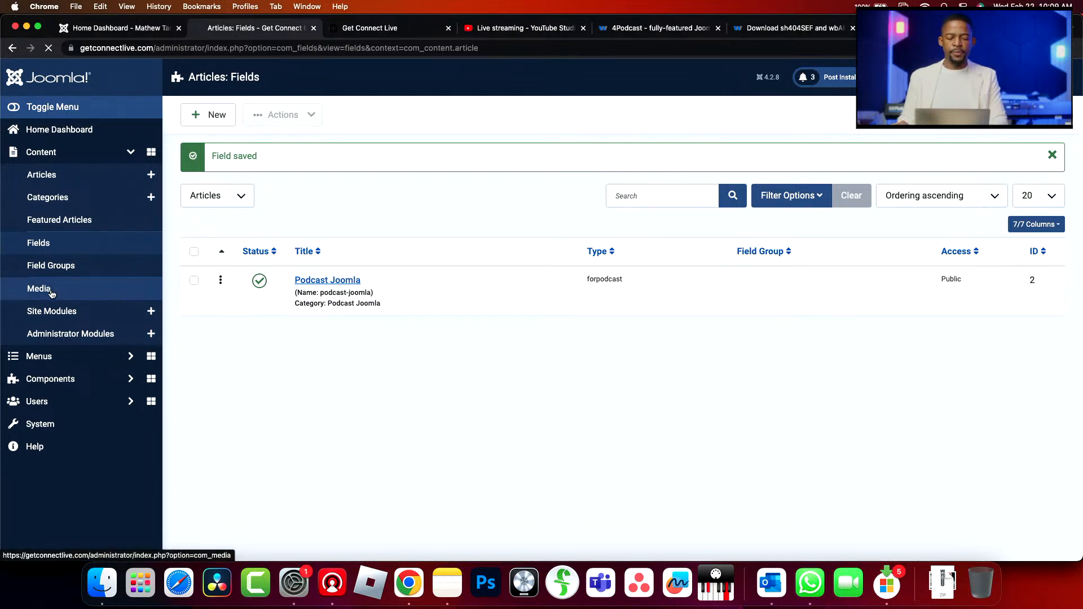
pyautogui.moveTo(375, 211)
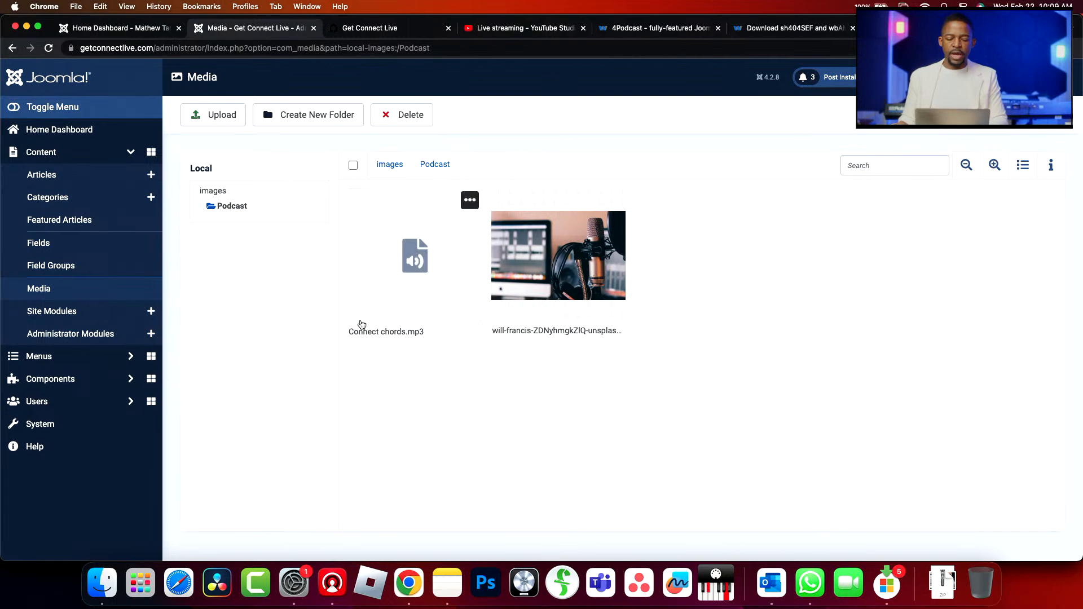
pyautogui.click(219, 122)
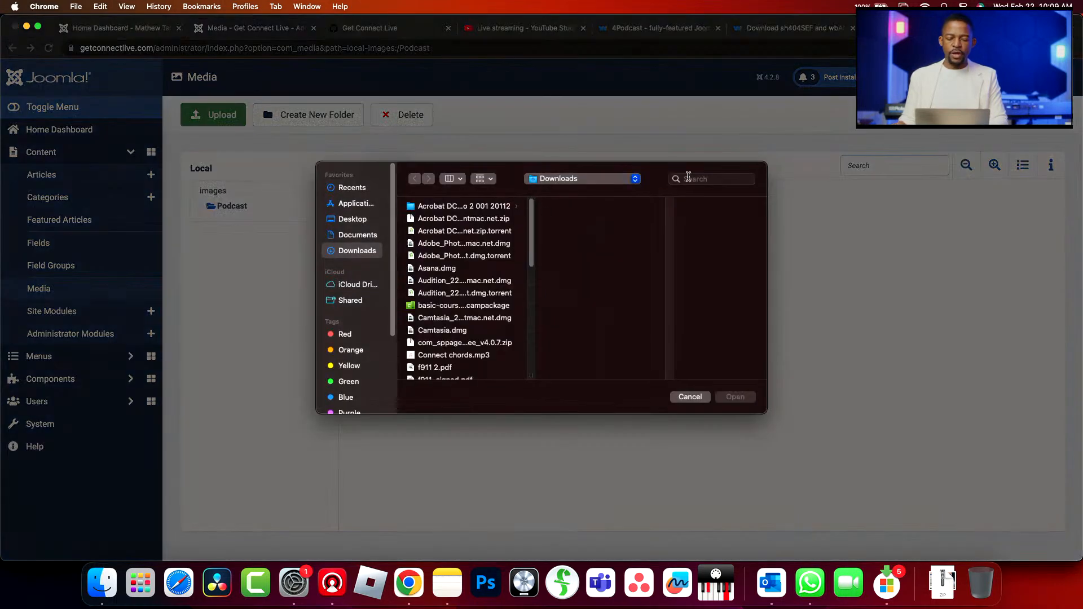
pyautogui.click(688, 397)
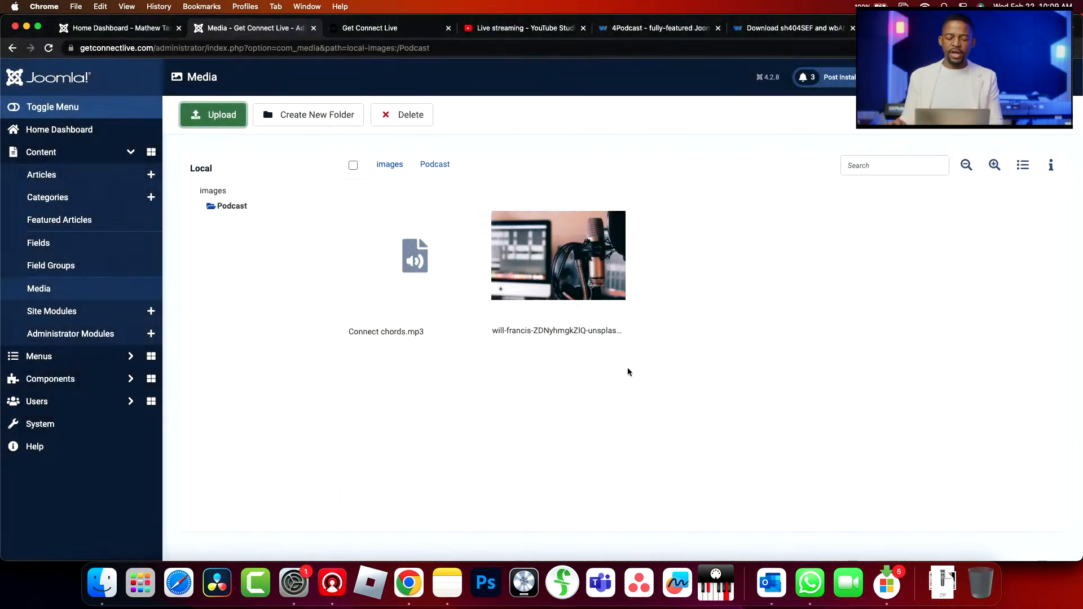
# Get the shareable link of Connect chords.mp3 in the Podcast folder and copy it
pyautogui.moveTo(428, 275)
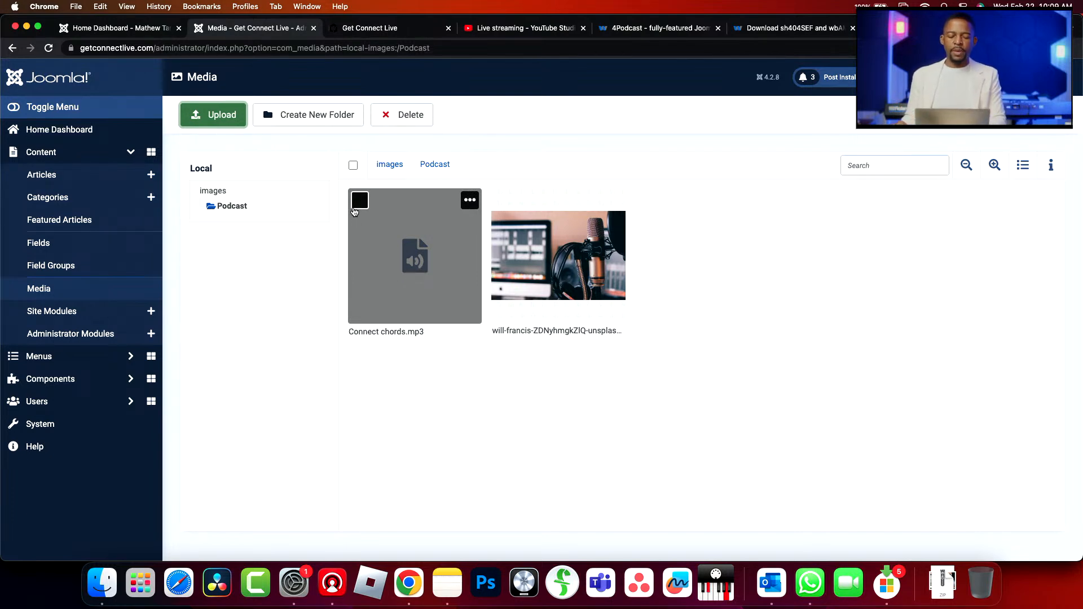
pyautogui.click(470, 202)
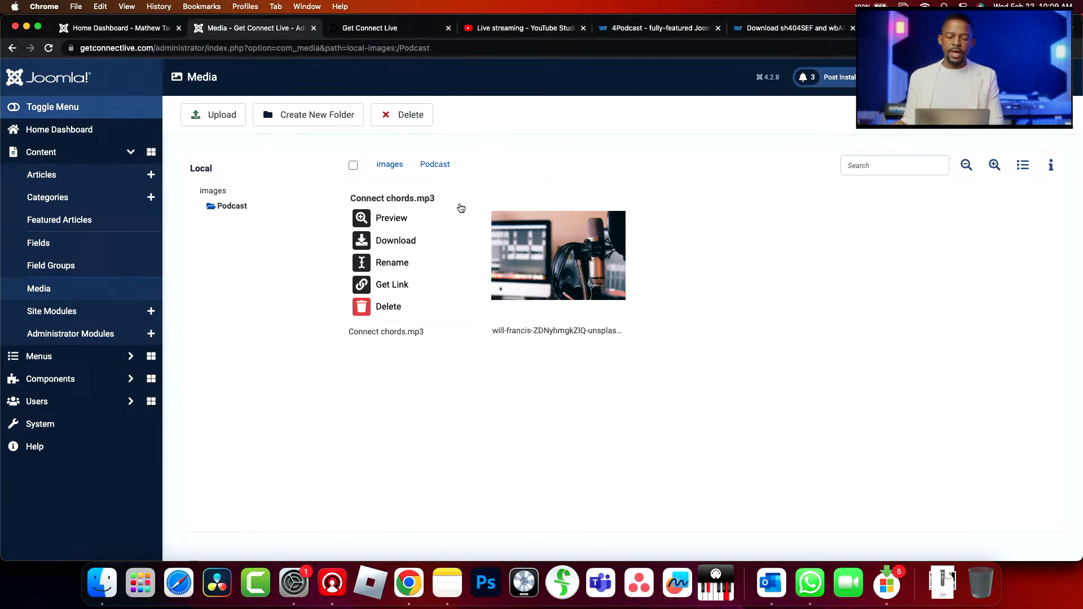
pyautogui.click(391, 285)
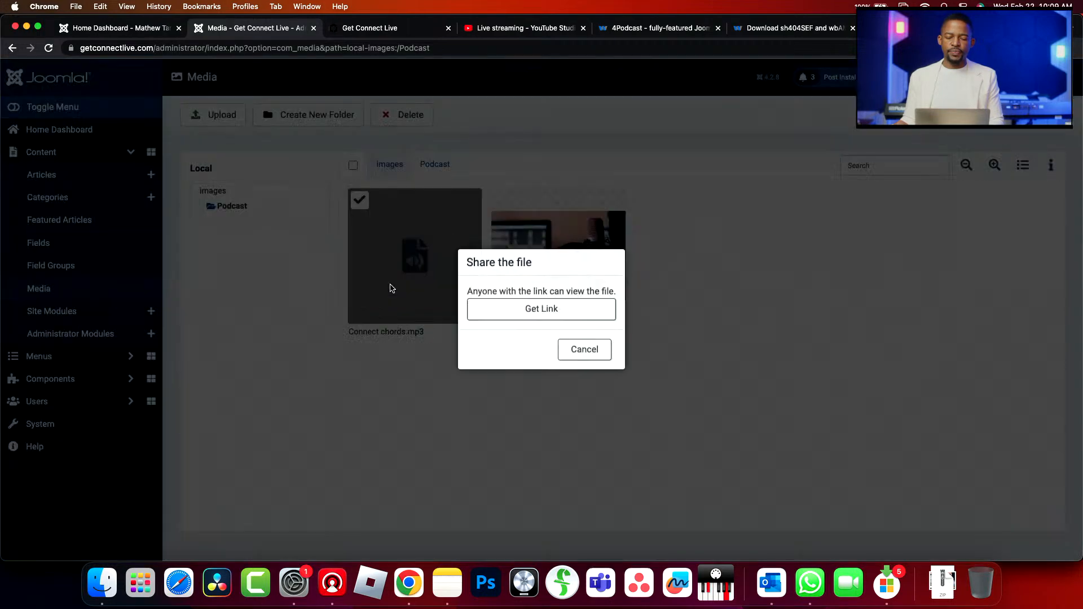
pyautogui.click(540, 311)
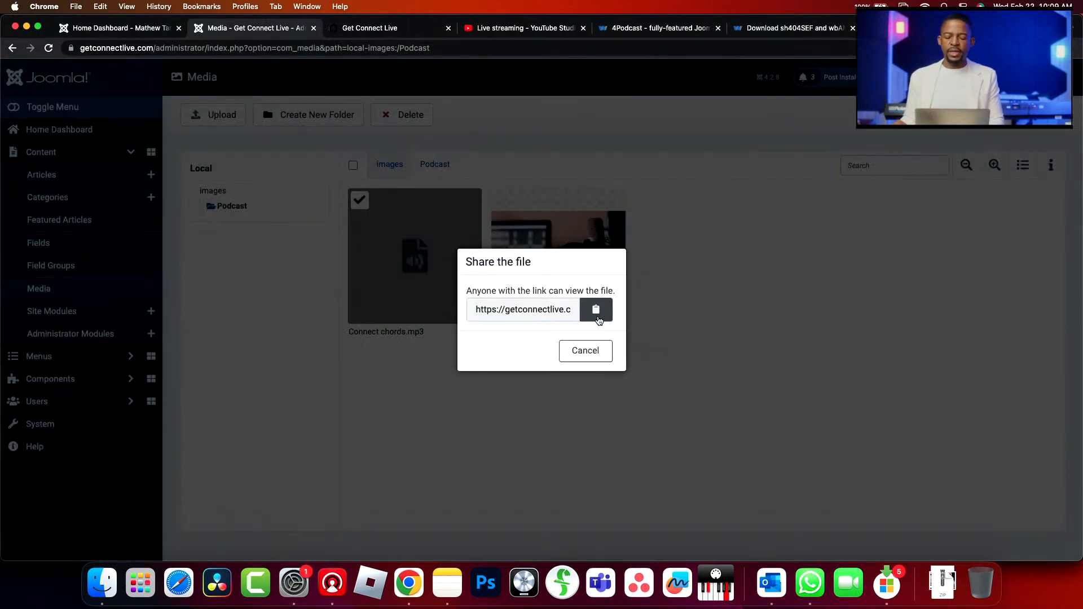
pyautogui.click(597, 310)
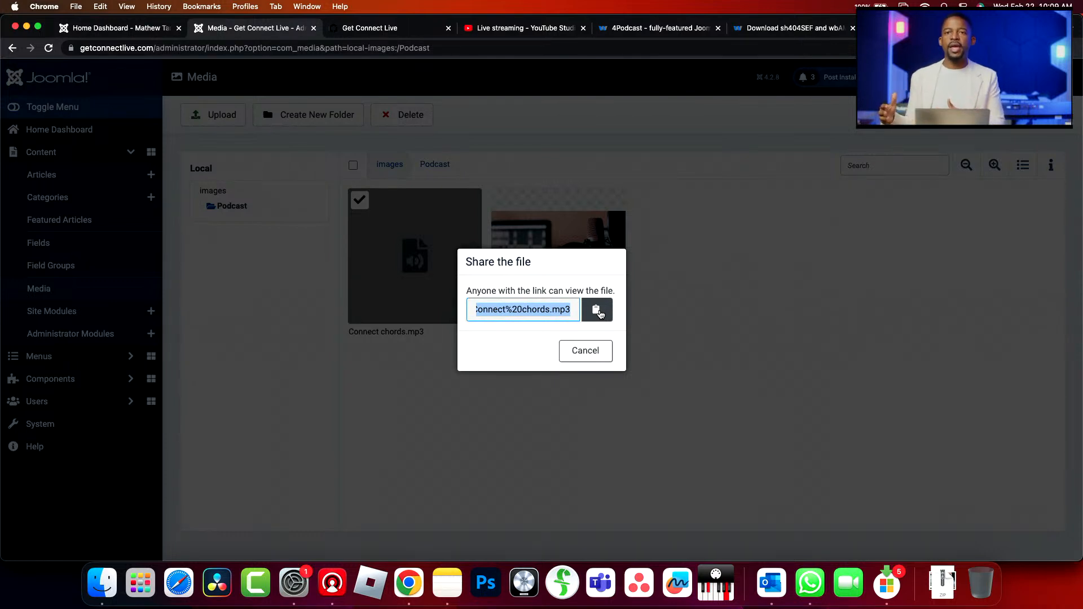
pyautogui.click(583, 349)
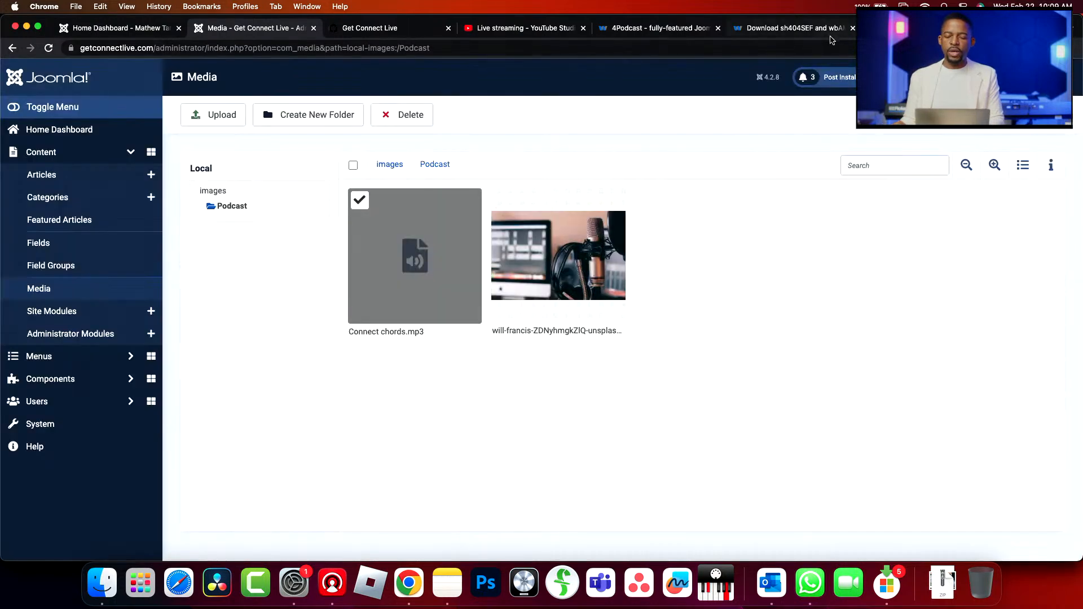
# Close the sh404SEF download tab, open the copied audio link in a new browser tab and pause its playback
pyautogui.click(852, 27)
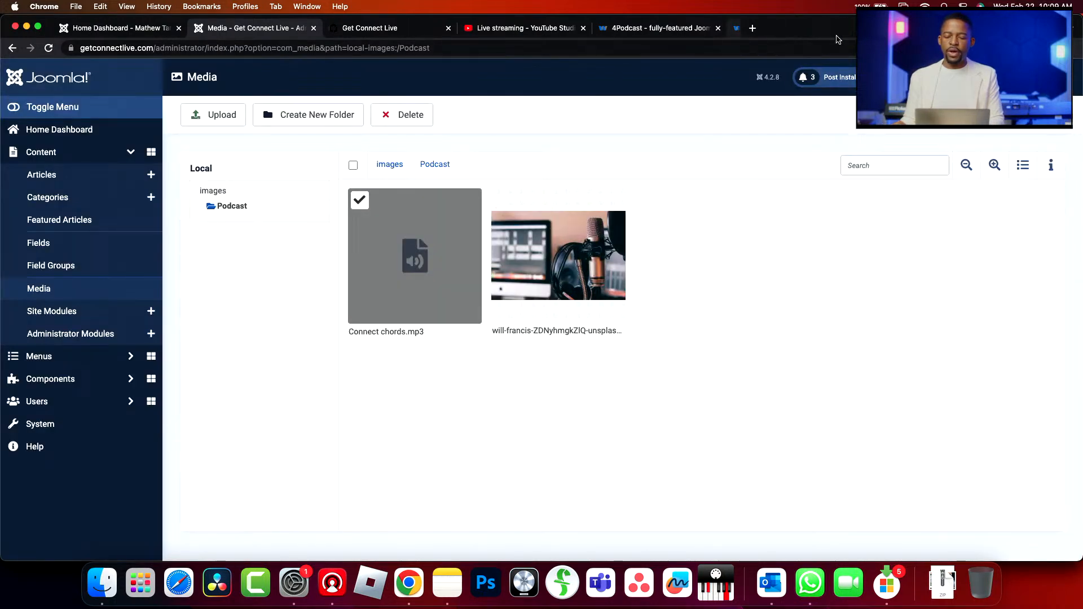
pyautogui.click(740, 28)
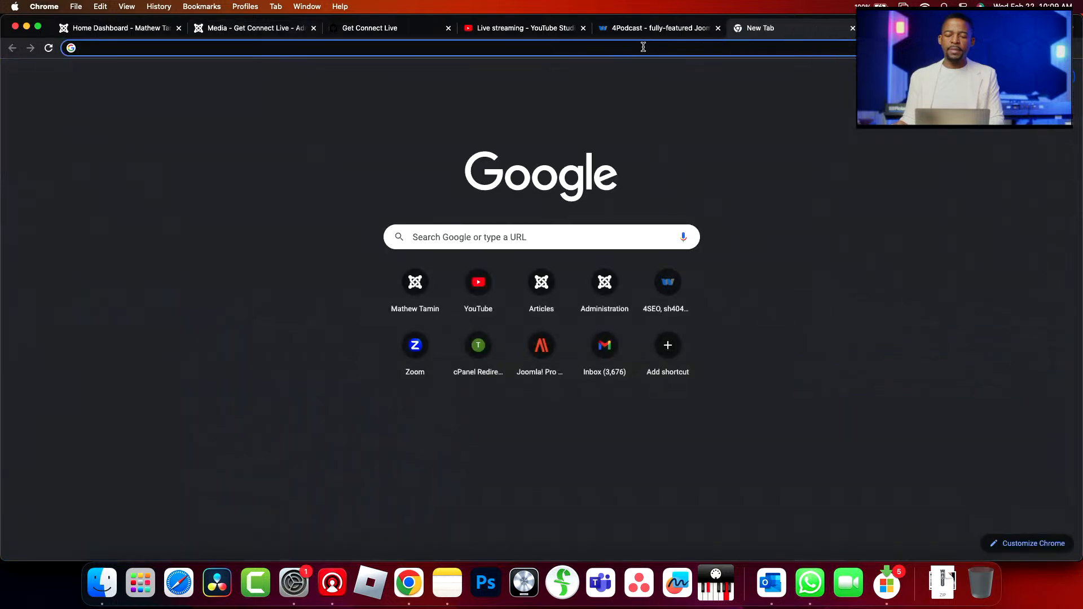
pyautogui.rightClick(644, 50)
pyautogui.click(677, 127)
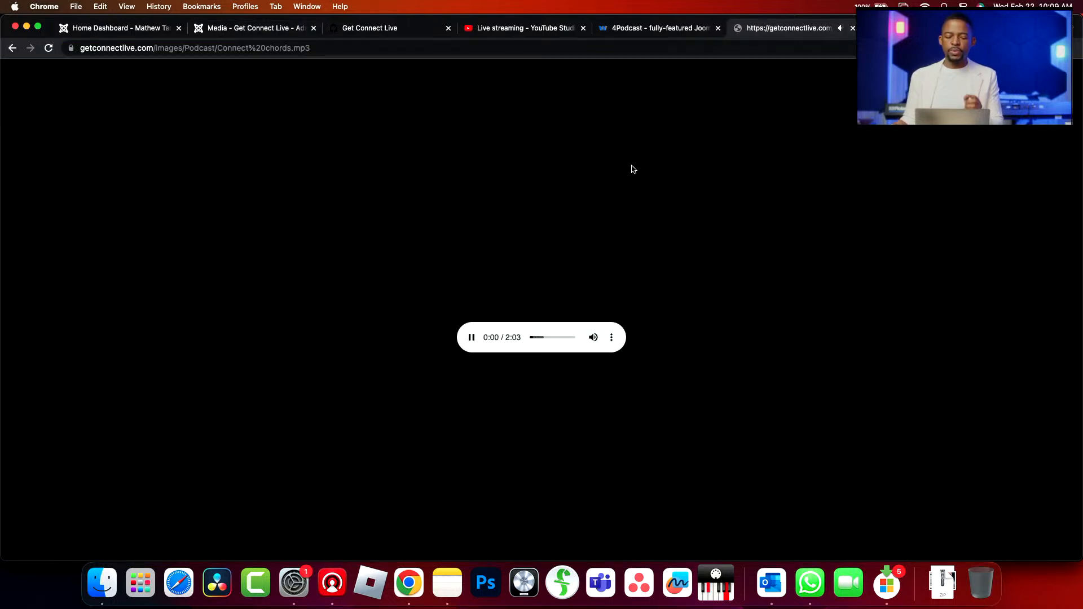
pyautogui.click(471, 339)
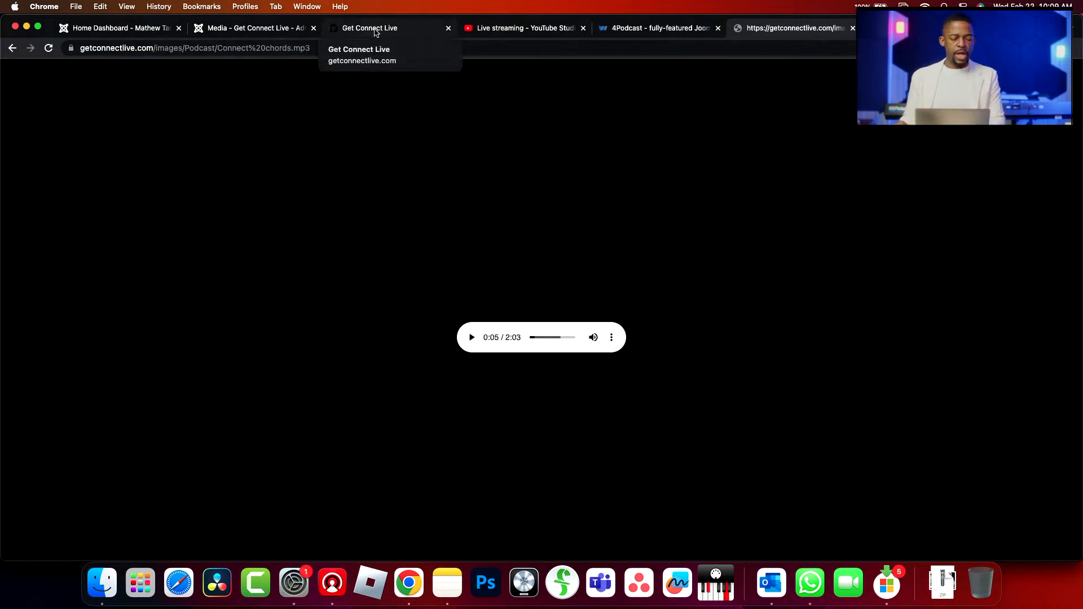
# Return to the Joomla media library and view the file actions for Connect chords.mp3
pyautogui.click(363, 29)
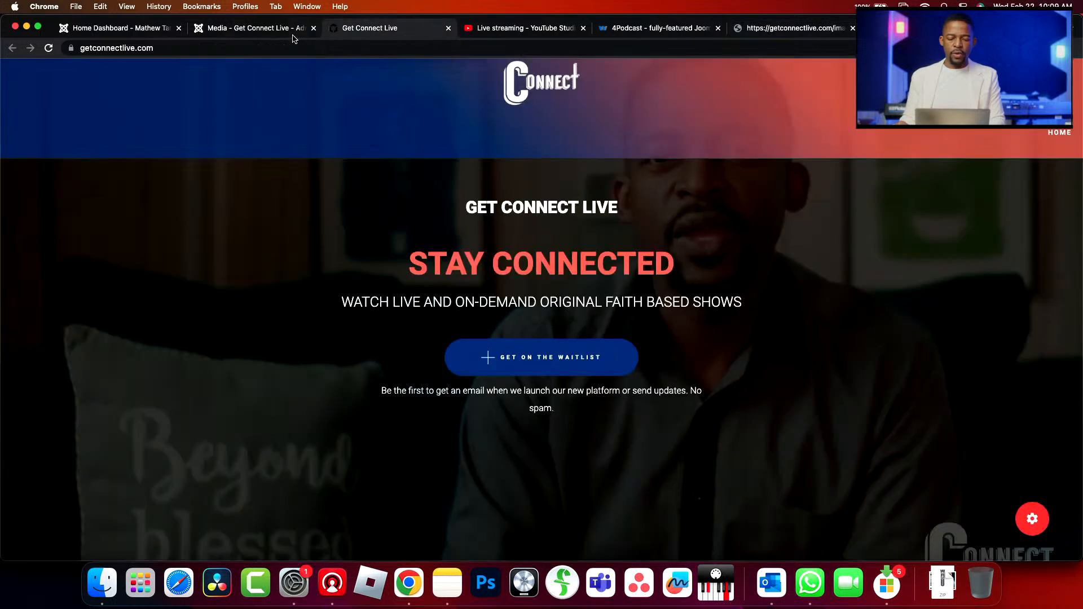
pyautogui.click(270, 28)
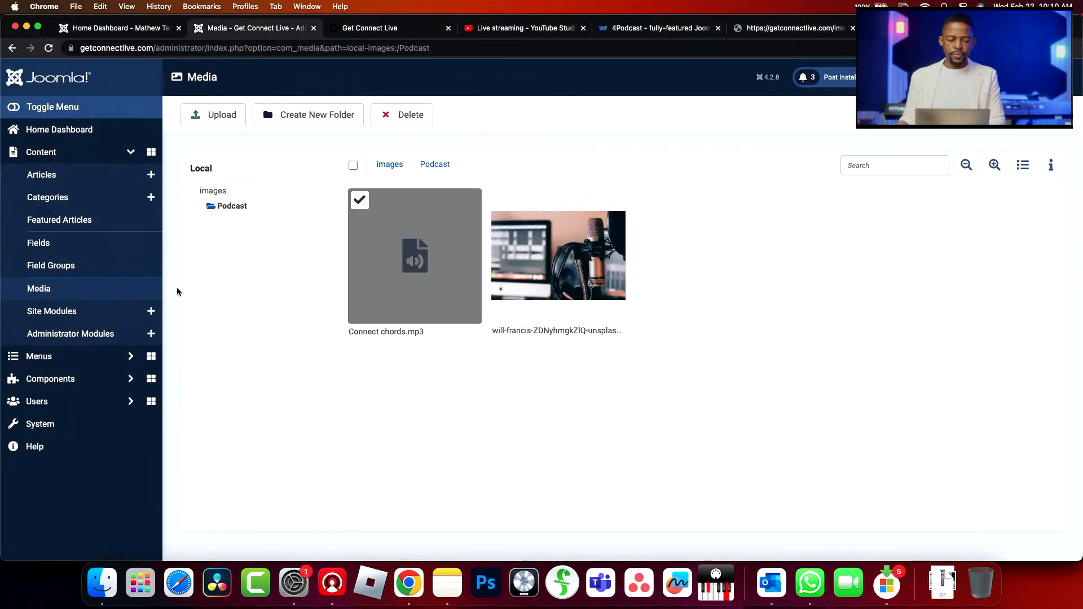
pyautogui.click(472, 202)
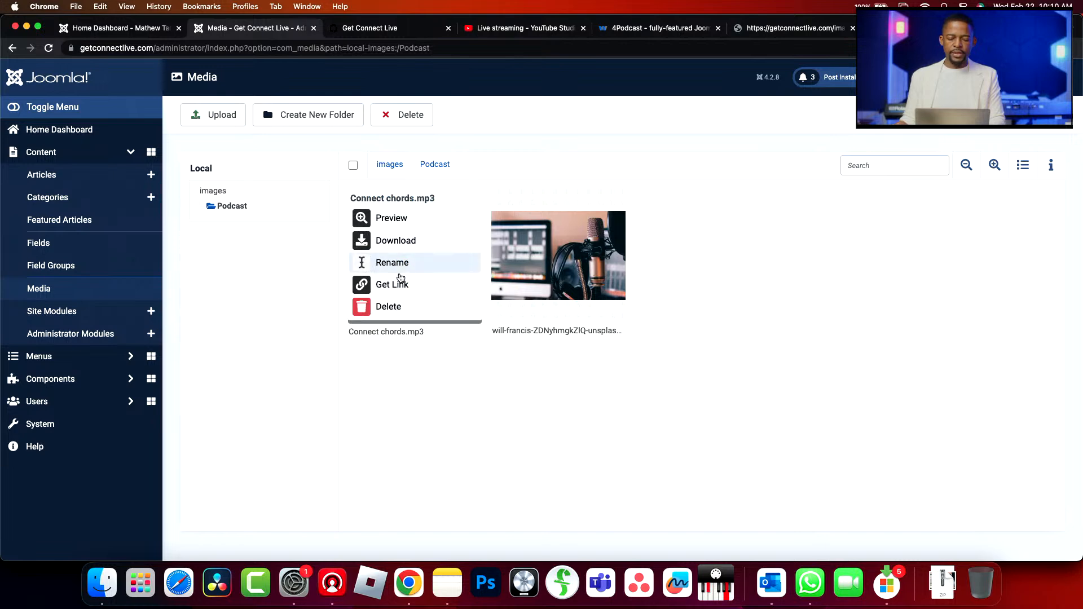
pyautogui.click(239, 261)
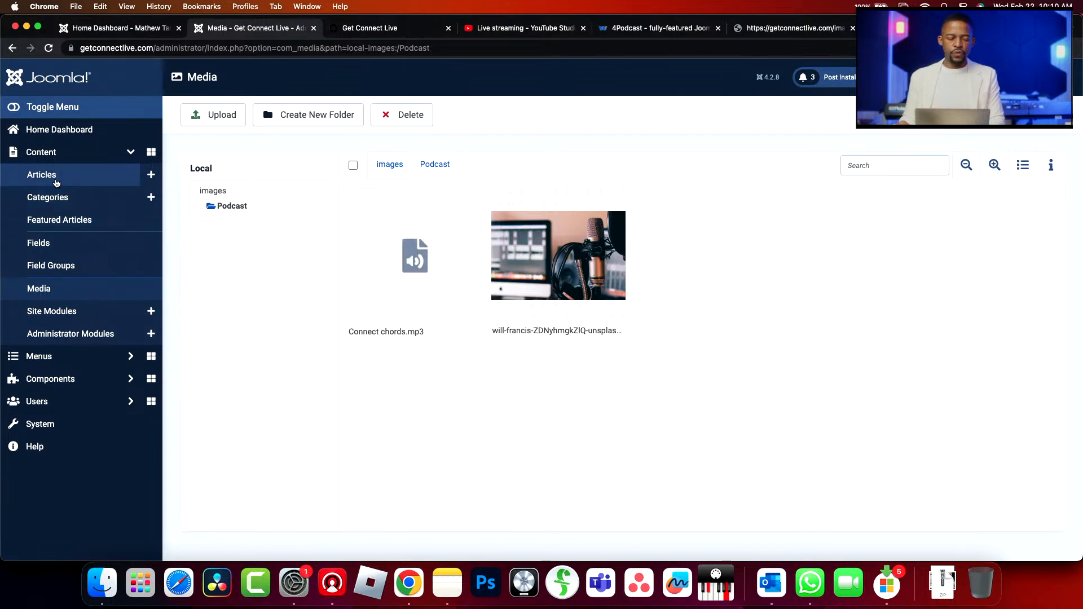
# Create a new article titled "This is my first Joomla! Podcast" and assign it to the Podcast Joomla category
pyautogui.click(151, 176)
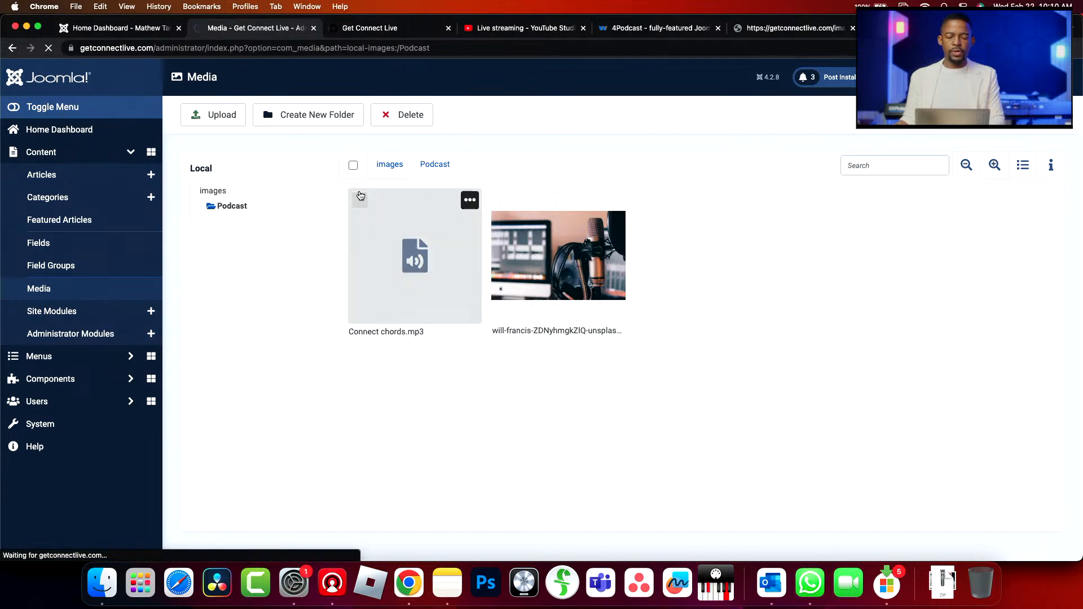
pyautogui.click(418, 174)
pyautogui.write('T')
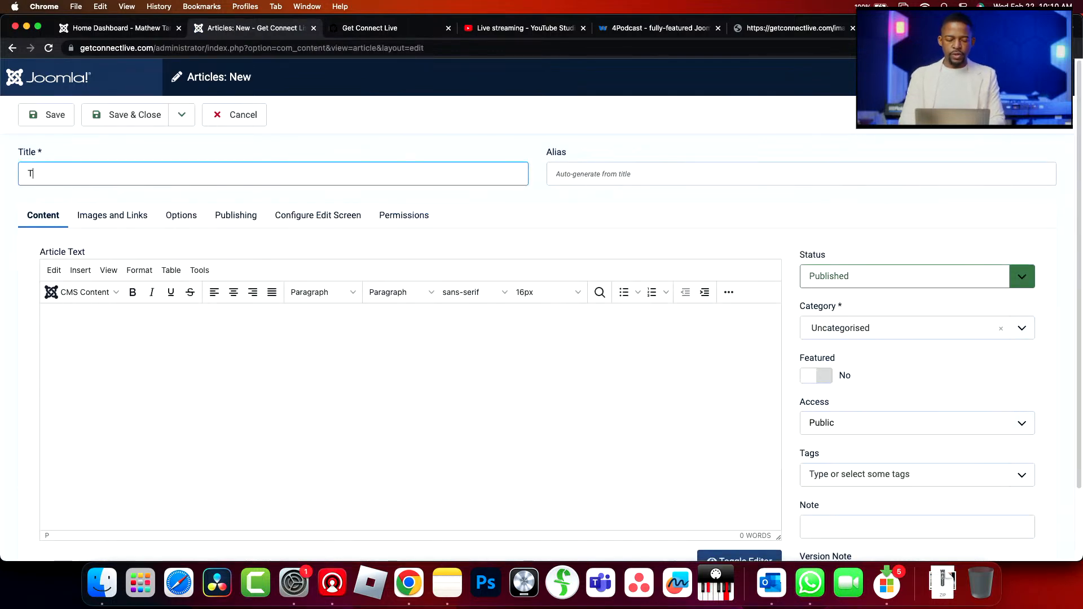
pyautogui.write('his is my first')
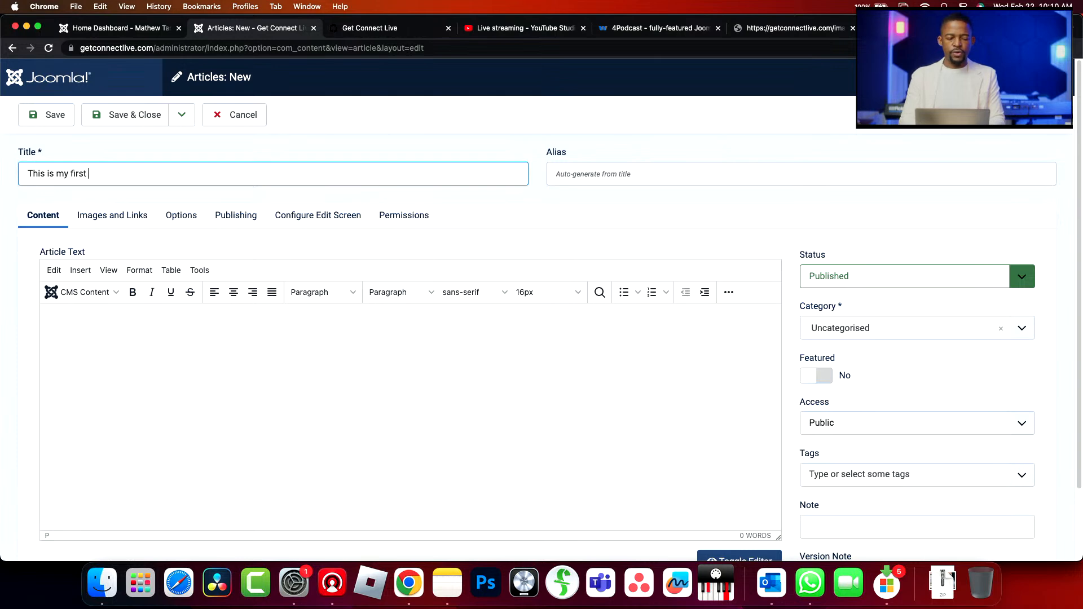
pyautogui.write(' Joomla! Podcast')
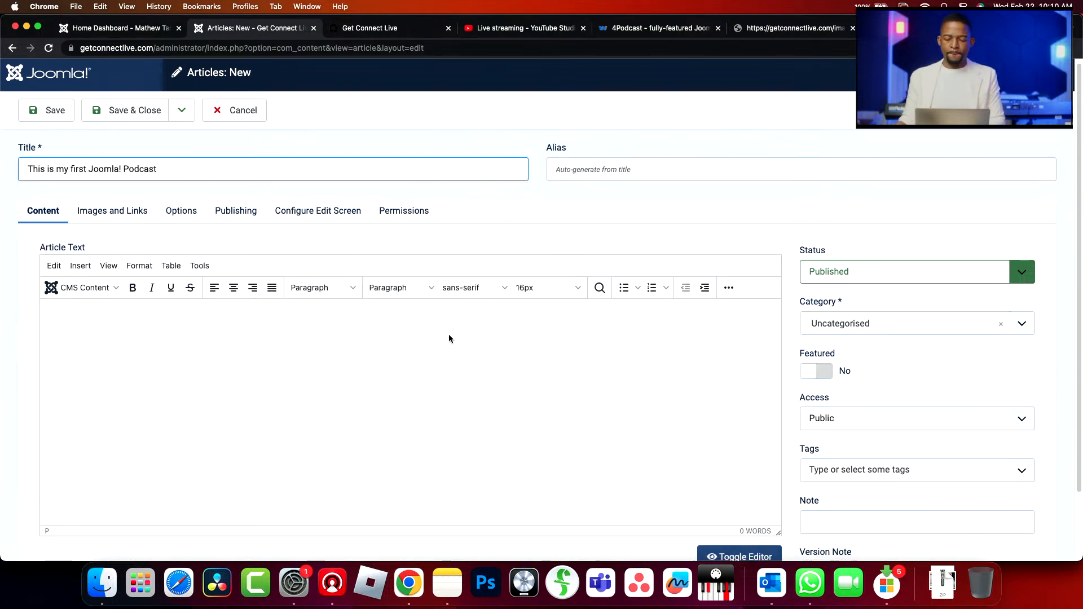
pyautogui.scroll(-2, 448, 334)
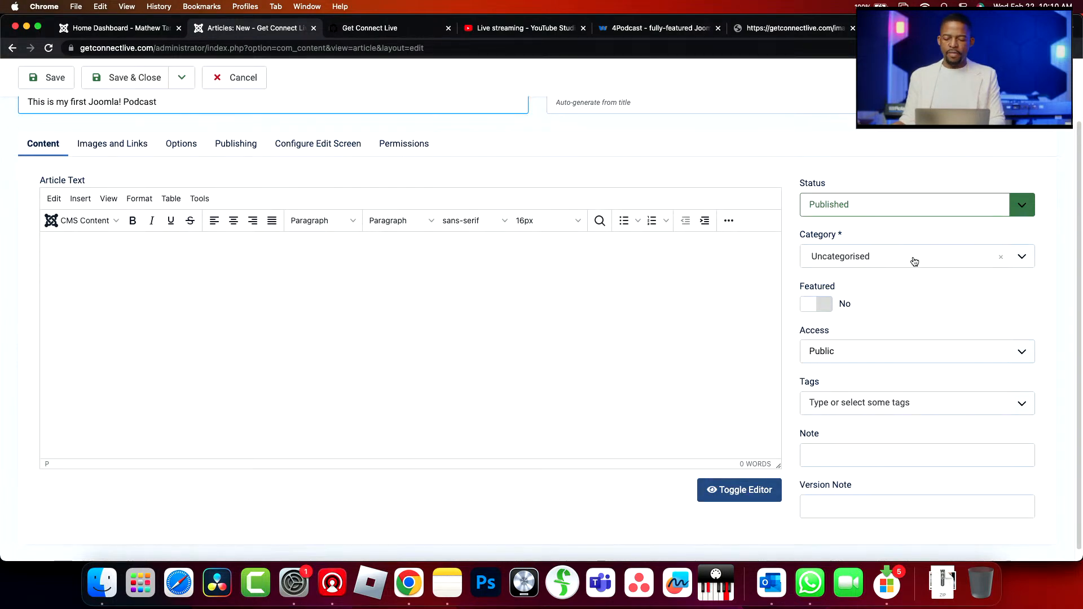
pyautogui.click(1026, 260)
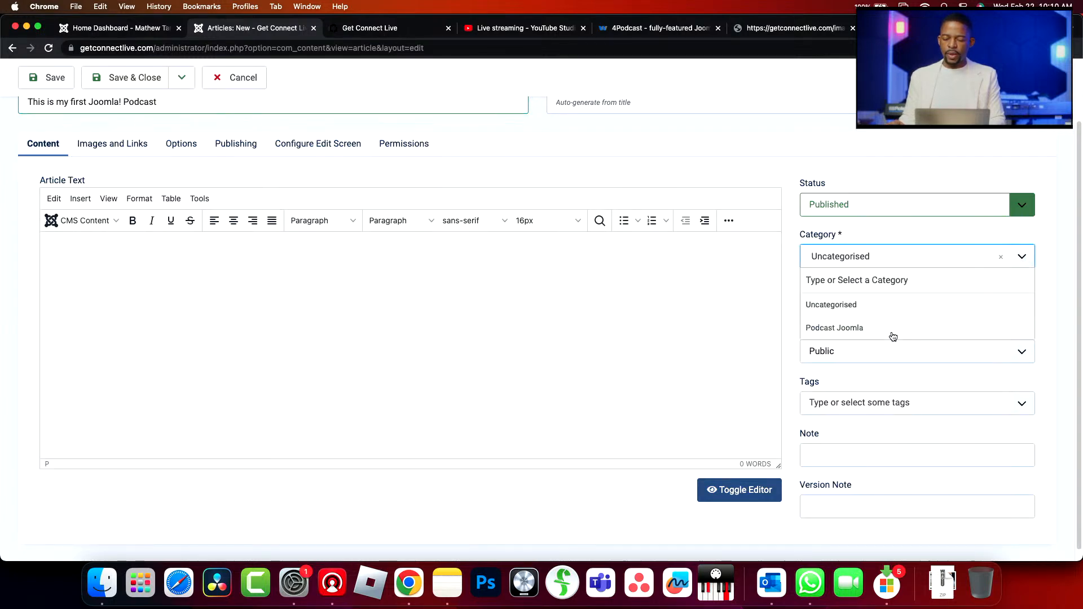
pyautogui.click(836, 327)
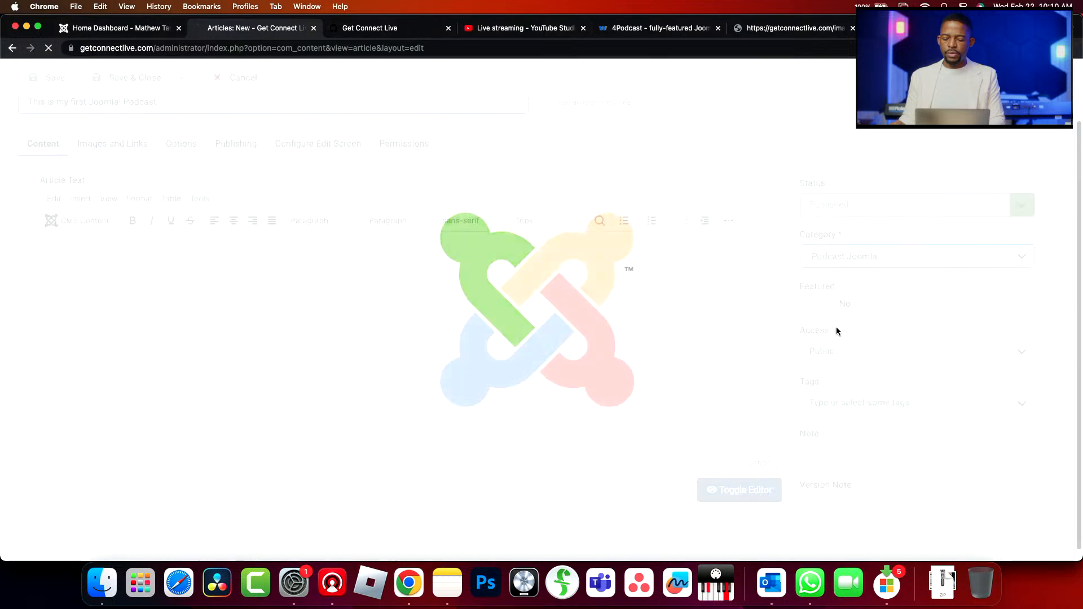
# Examine the new article's content settings and its image and link options
pyautogui.scroll(-3, 642, 361)
pyautogui.scroll(1, 665, 368)
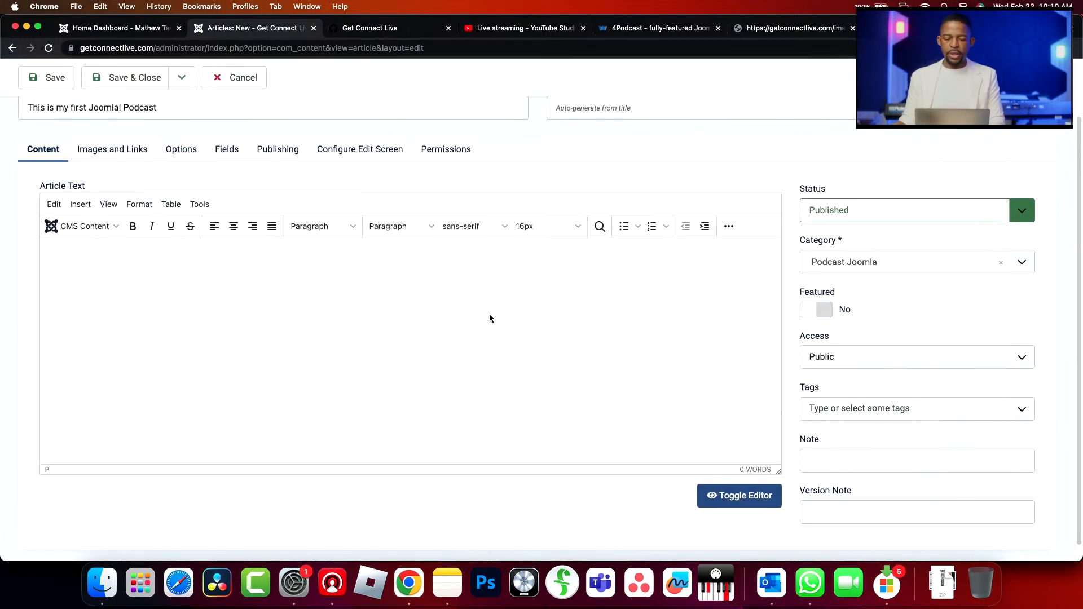
pyautogui.scroll(1, 306, 300)
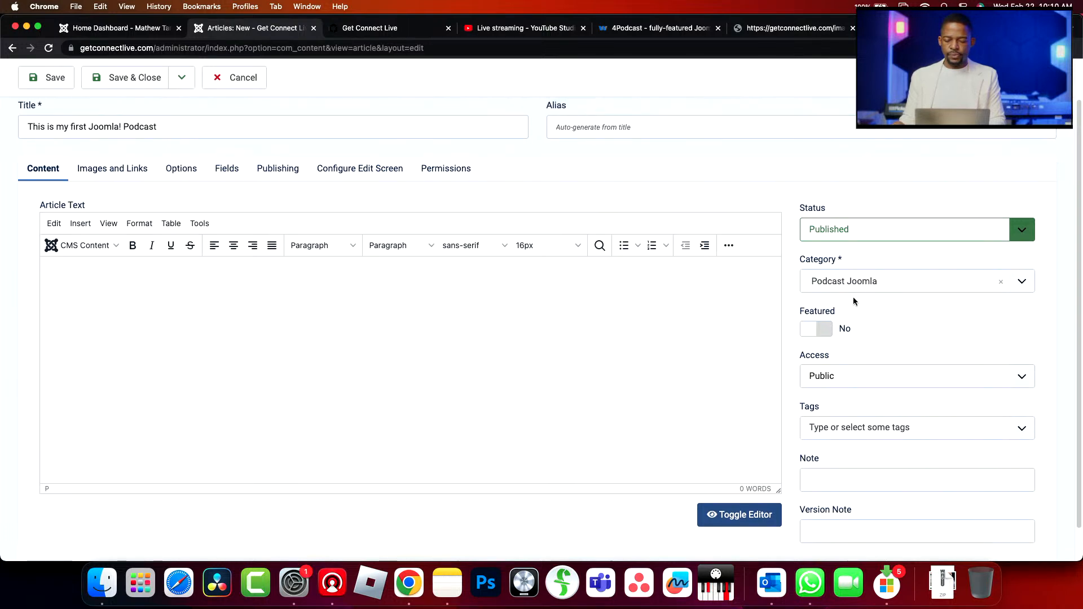
pyautogui.scroll(1, 440, 293)
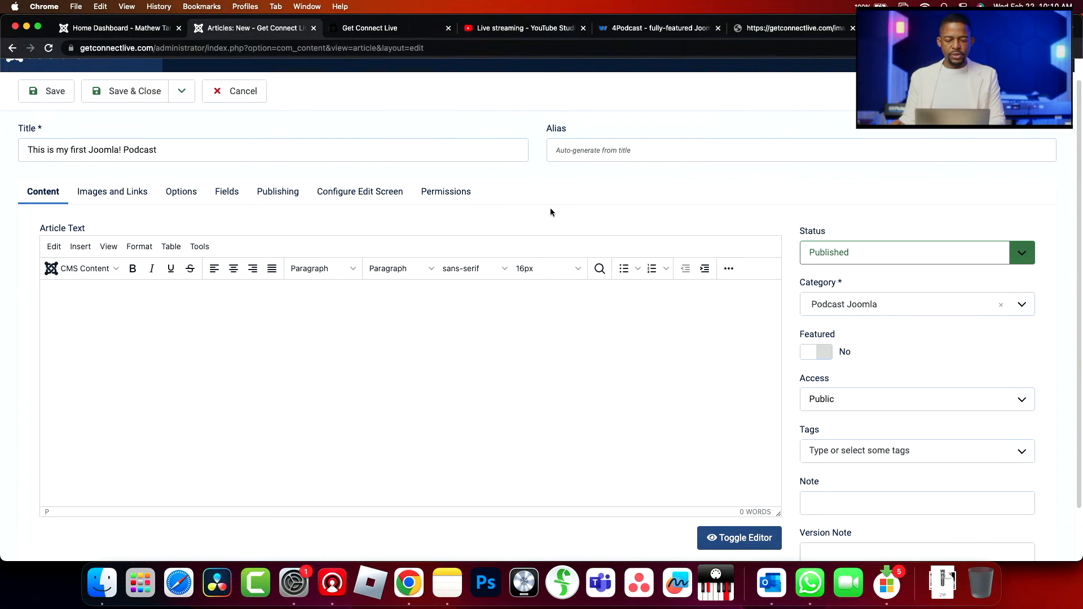
pyautogui.scroll(-3, 556, 243)
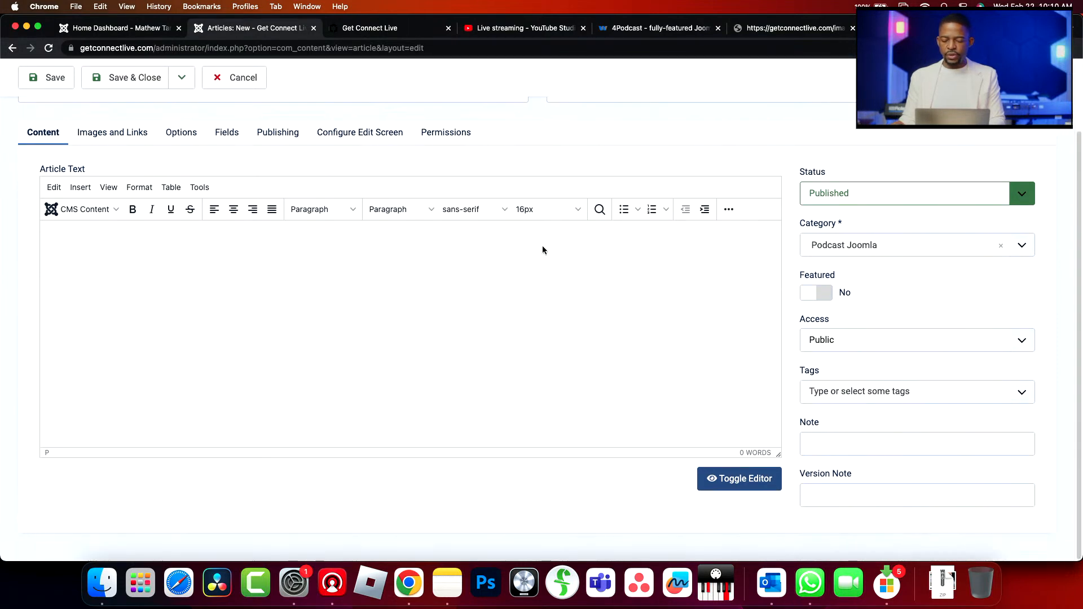
pyautogui.scroll(1, 848, 307)
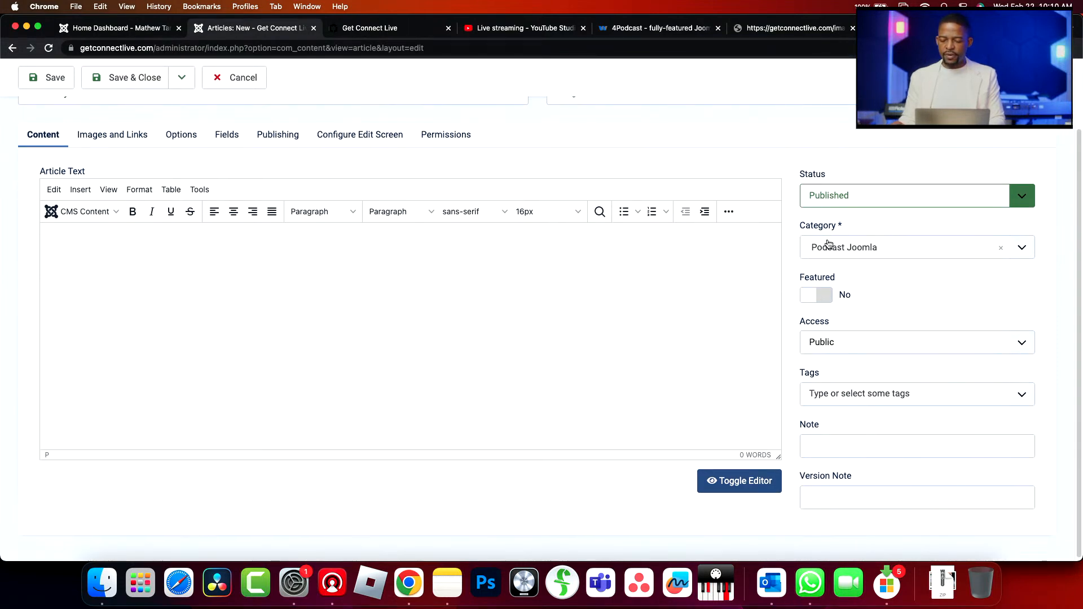
pyautogui.scroll(4, 851, 251)
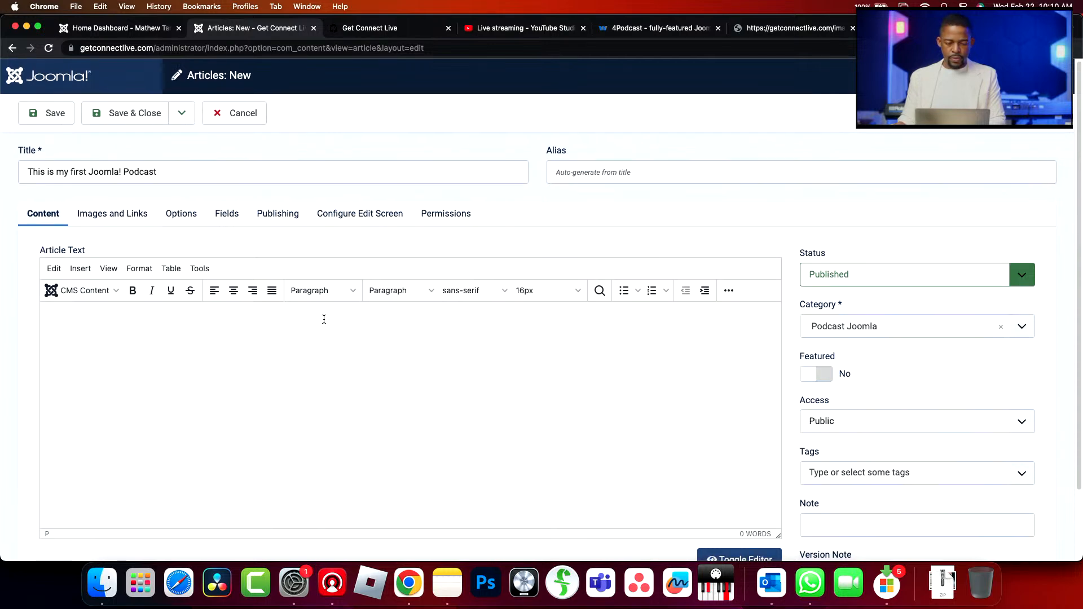
pyautogui.click(125, 222)
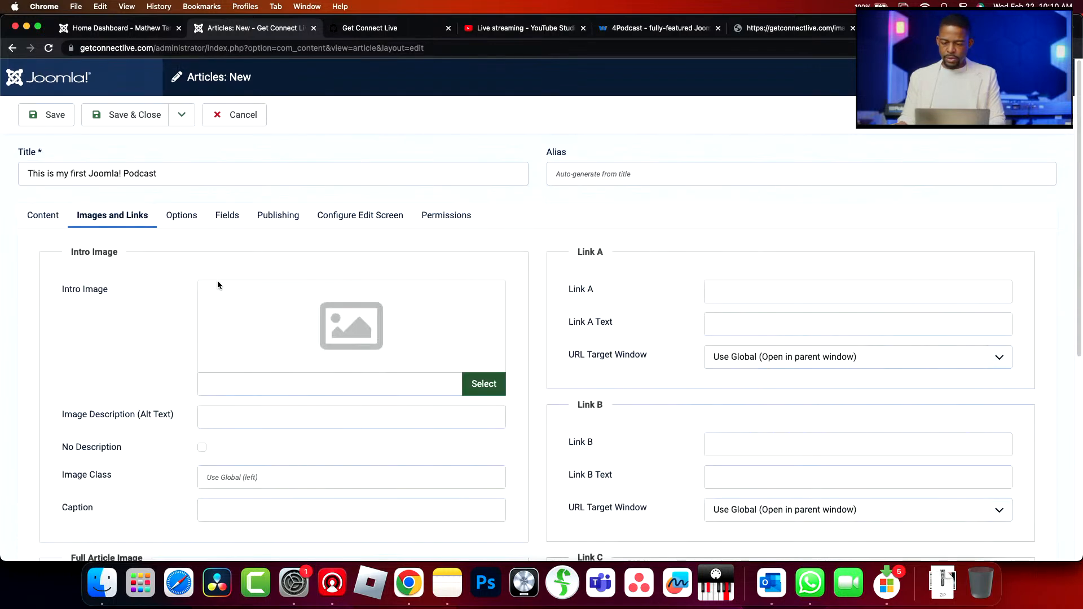
pyautogui.scroll(-5, 277, 330)
pyautogui.scroll(5, 278, 329)
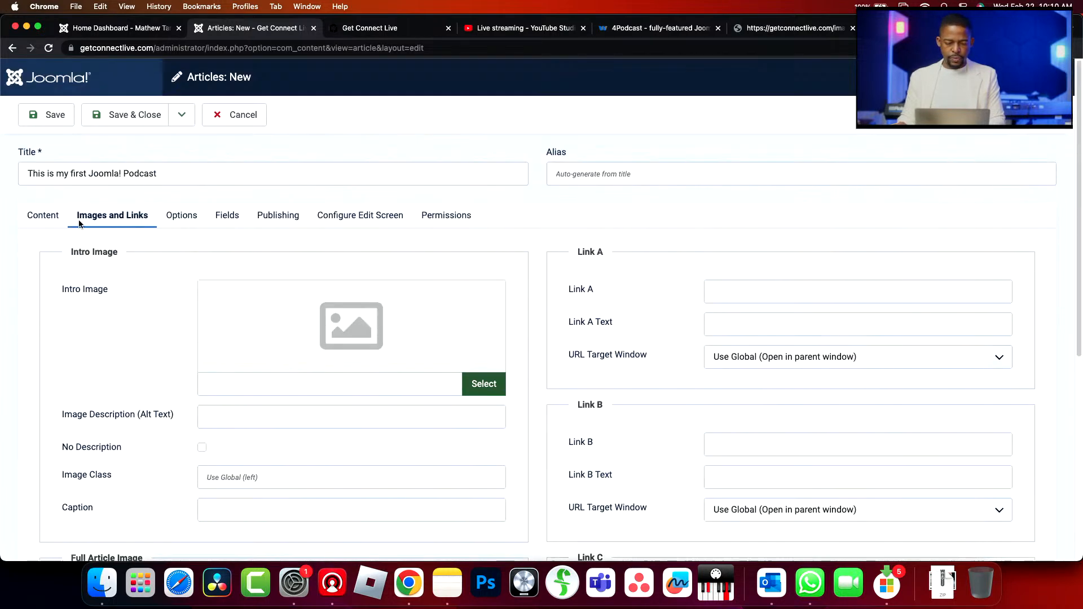
pyautogui.click(34, 219)
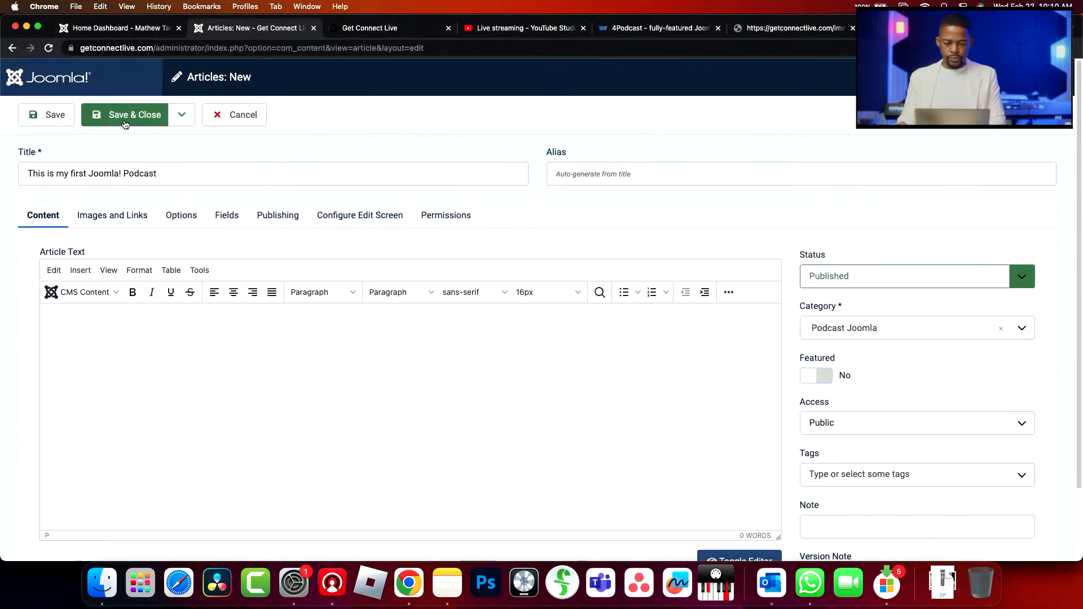
pyautogui.scroll(-3, 925, 315)
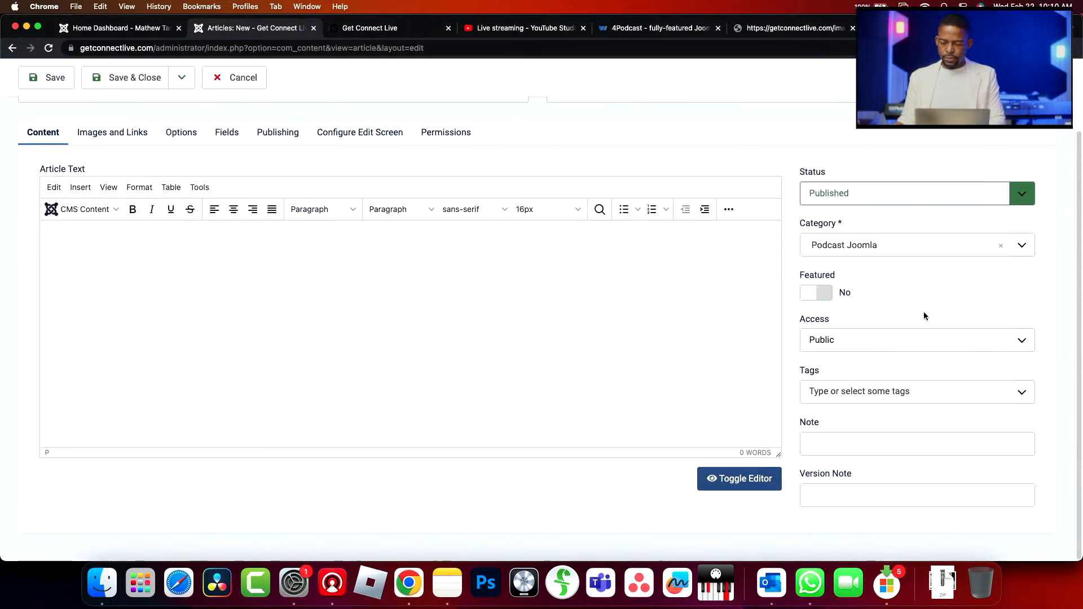
# Save and close the new podcast article
pyautogui.scroll(3, 922, 312)
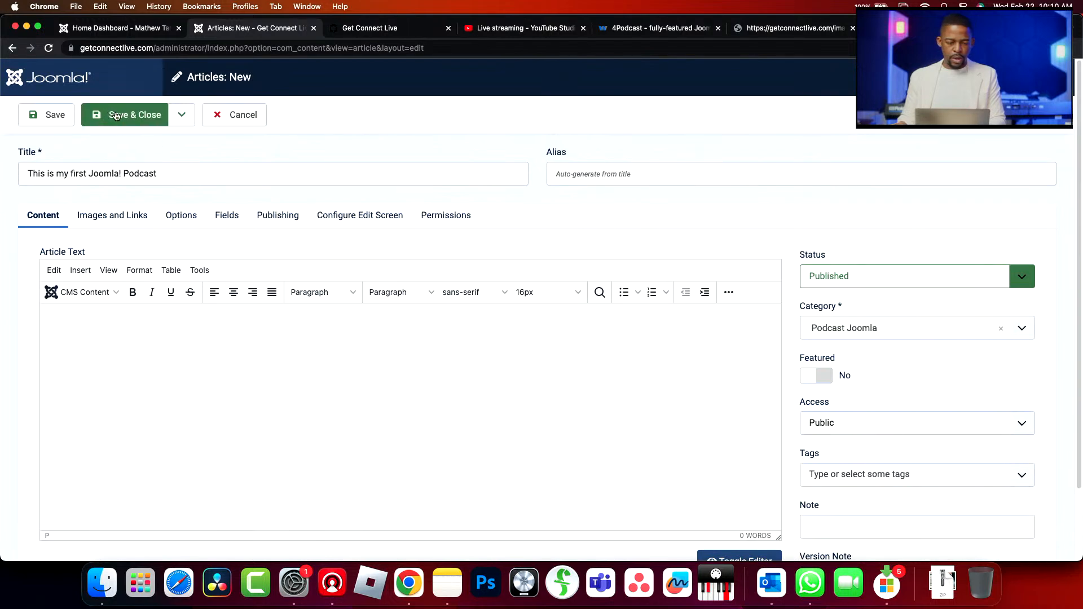
pyautogui.click(125, 121)
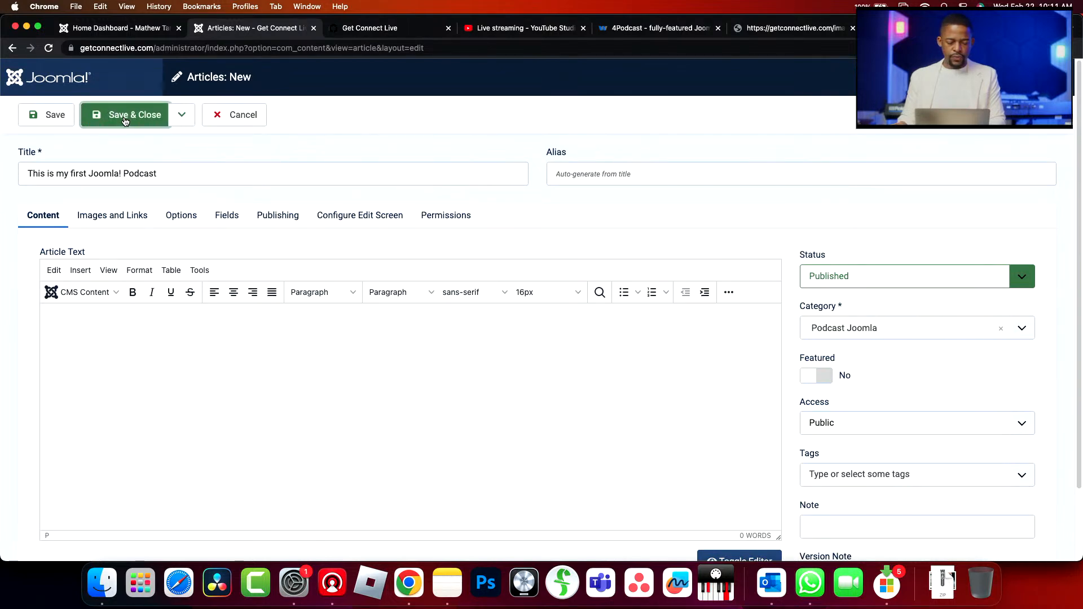
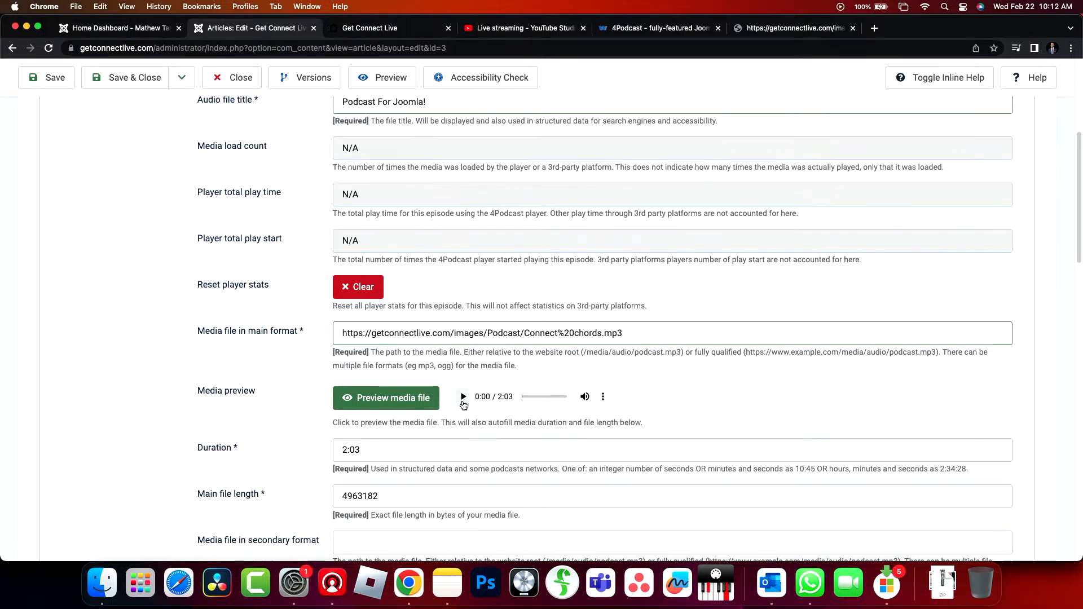
# Set the episode image to the microphone photo from the images/Podcast folder
pyautogui.scroll(-3, 464, 405)
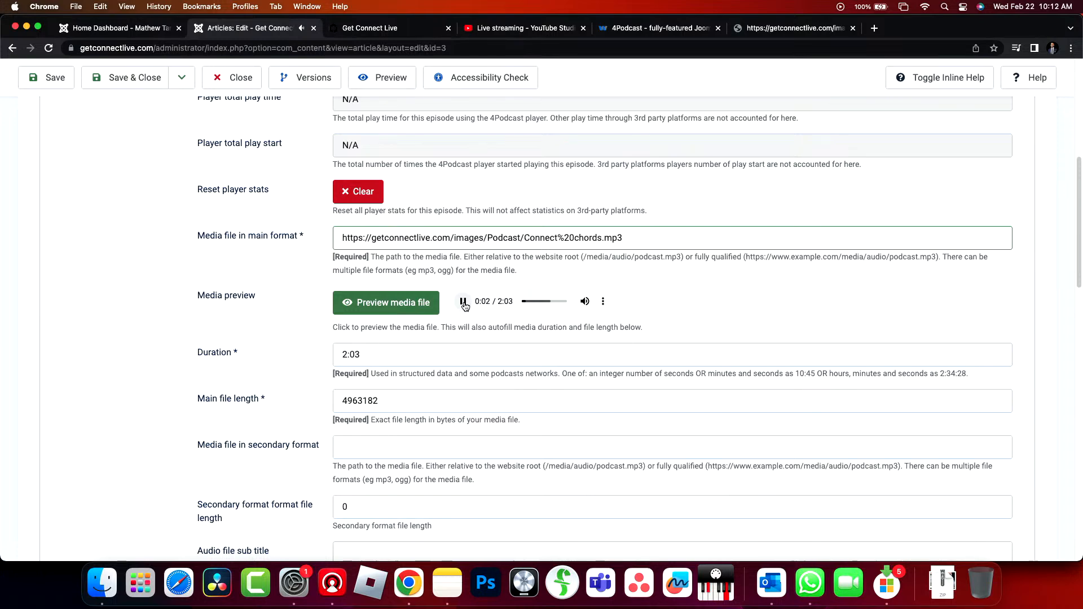
pyautogui.scroll(-10, 532, 373)
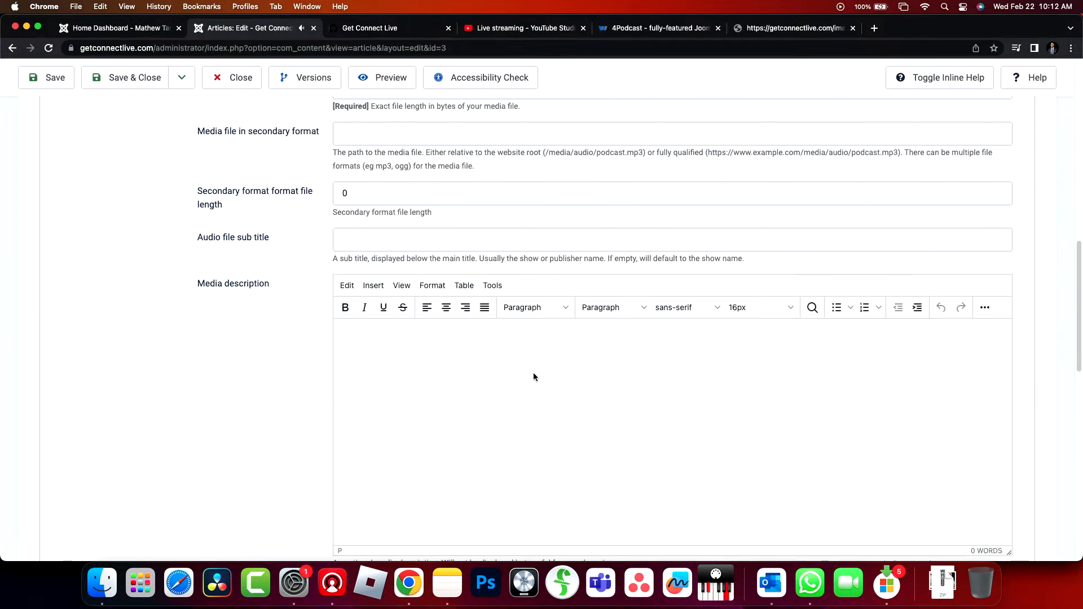
pyautogui.scroll(-5, 505, 370)
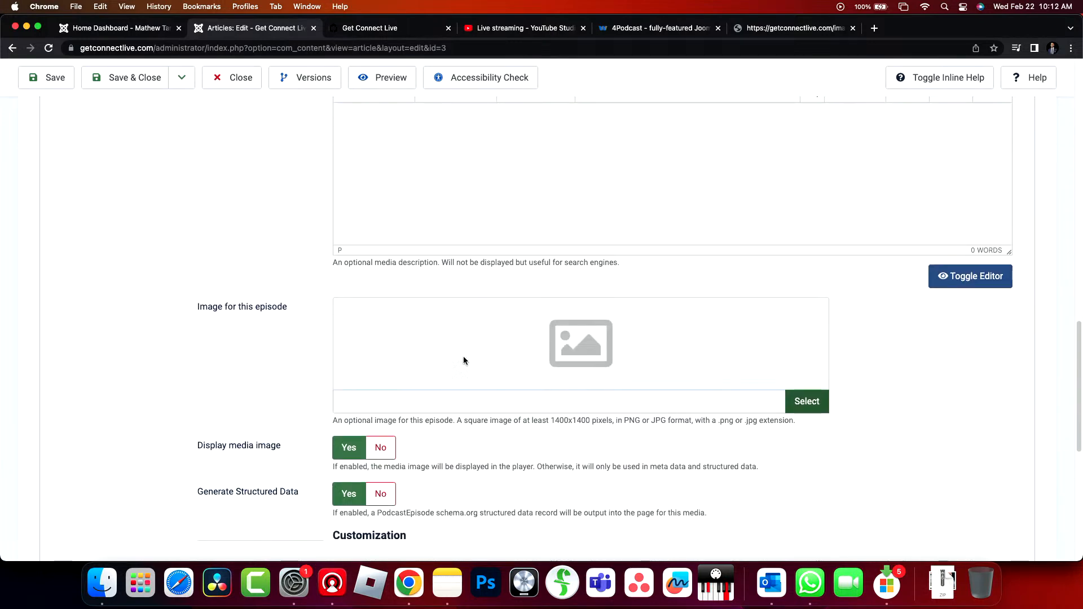
pyautogui.click(806, 402)
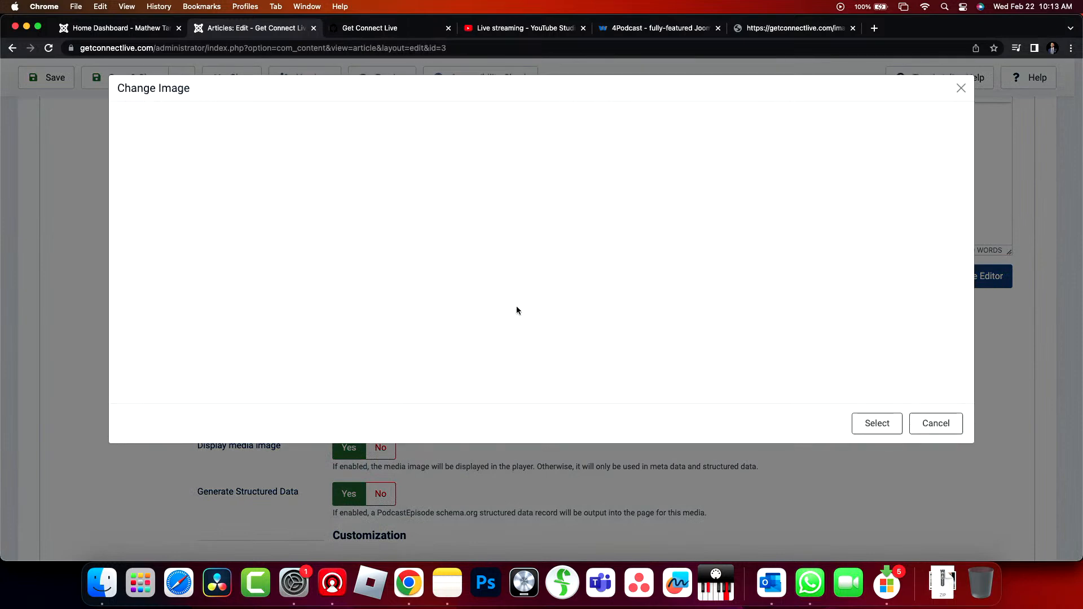
pyautogui.click(289, 193)
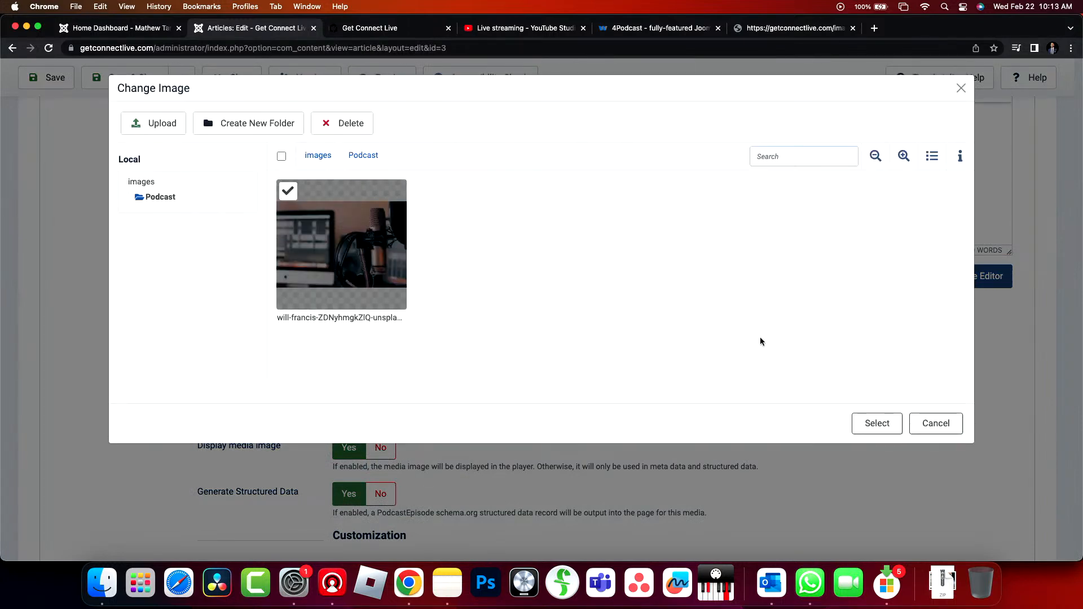
pyautogui.click(856, 423)
# Review the episode's display, customization and media description fields, and save and close the article
pyautogui.scroll(-6, 708, 399)
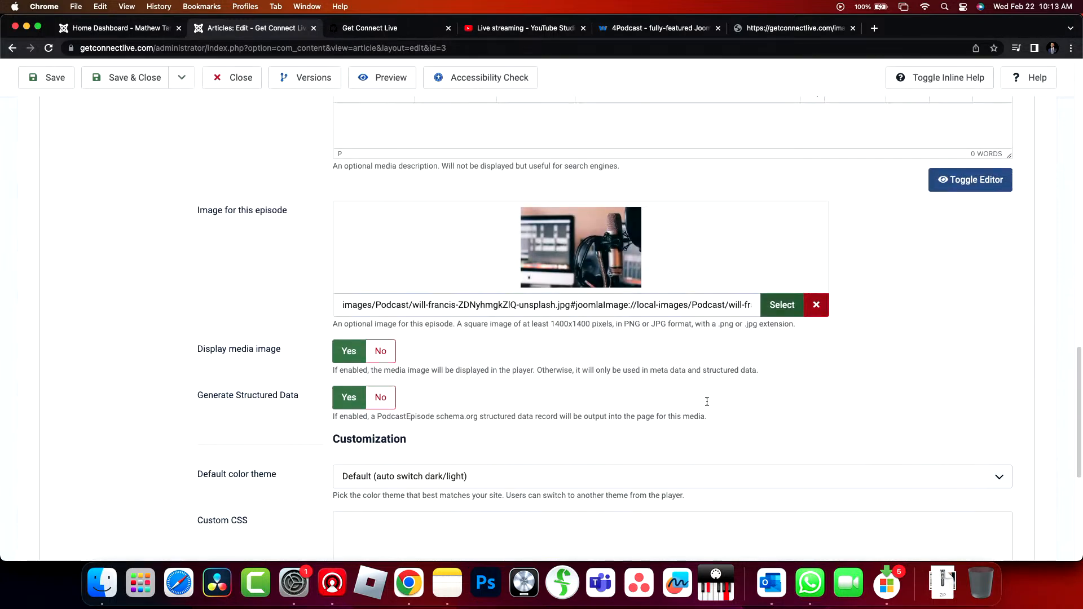
pyautogui.scroll(-2, 529, 388)
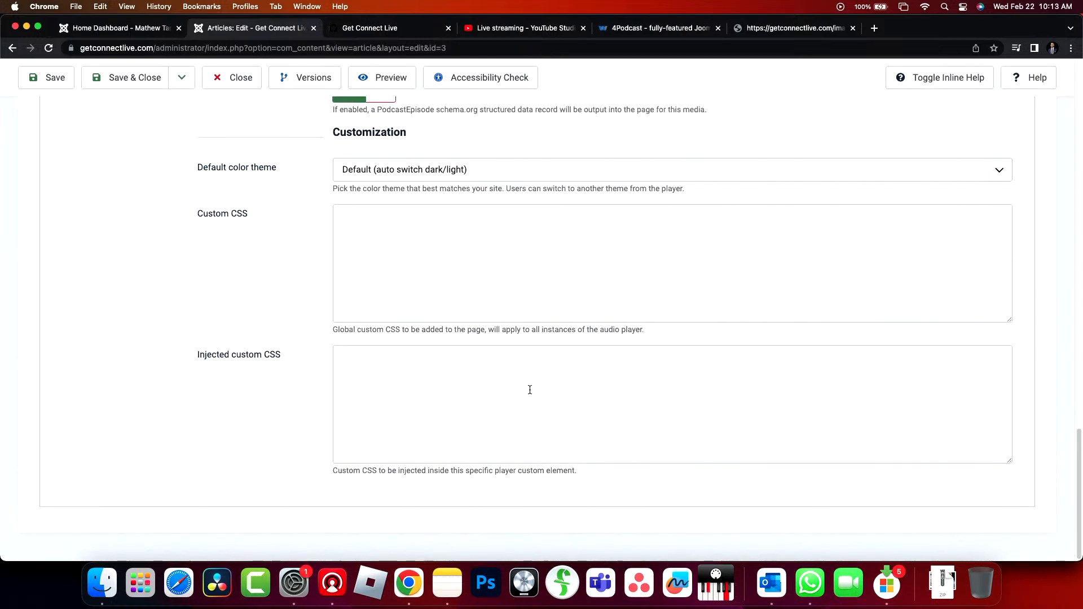
pyautogui.scroll(5, 529, 388)
pyautogui.scroll(7, 484, 419)
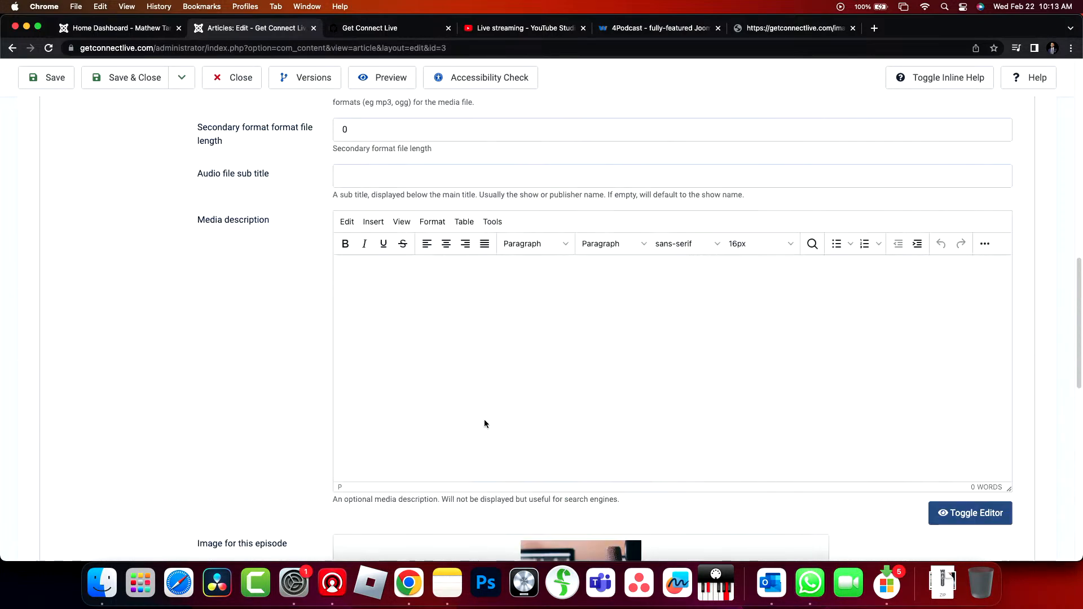
pyautogui.scroll(10, 484, 419)
pyautogui.scroll(5, 484, 420)
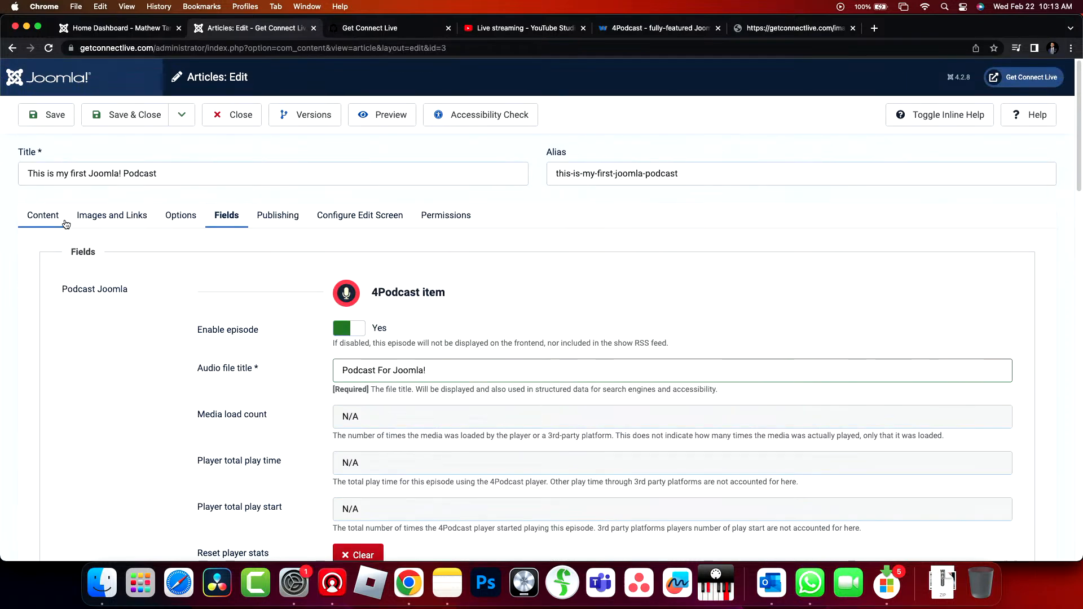
pyautogui.click(120, 117)
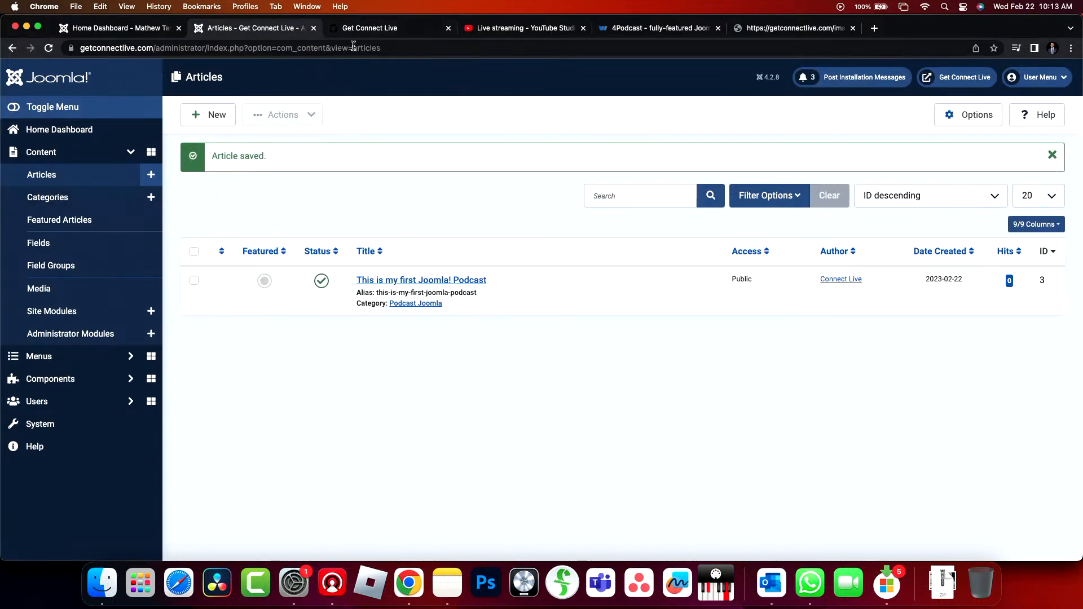
# Reload the live site, view the article "This is my first Joomla! Podcast" through the Podcast page, and return to the article list
pyautogui.click(385, 31)
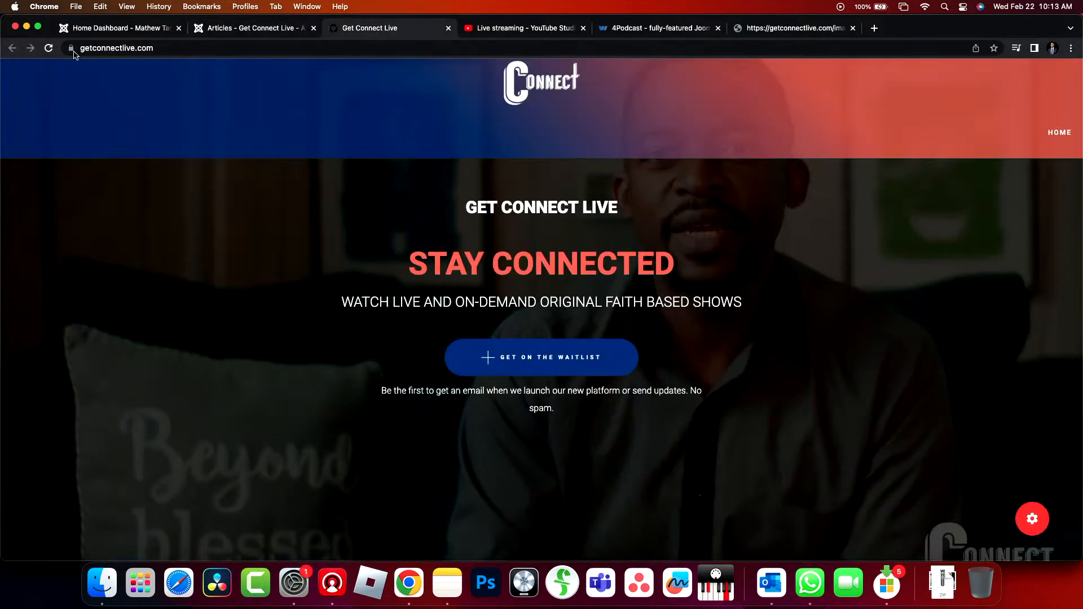
pyautogui.click(50, 50)
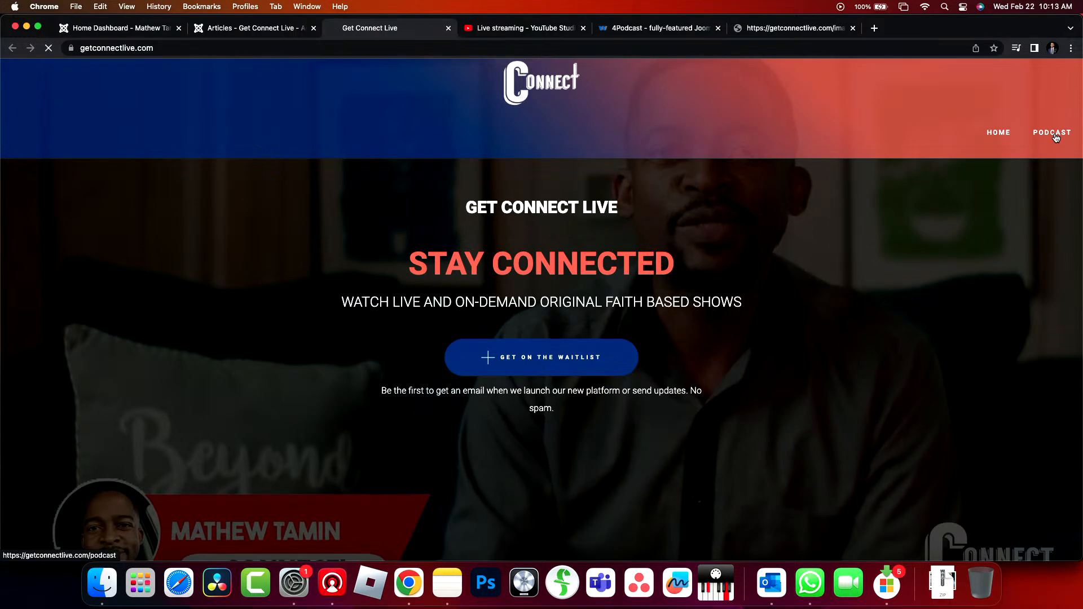
pyautogui.click(1054, 133)
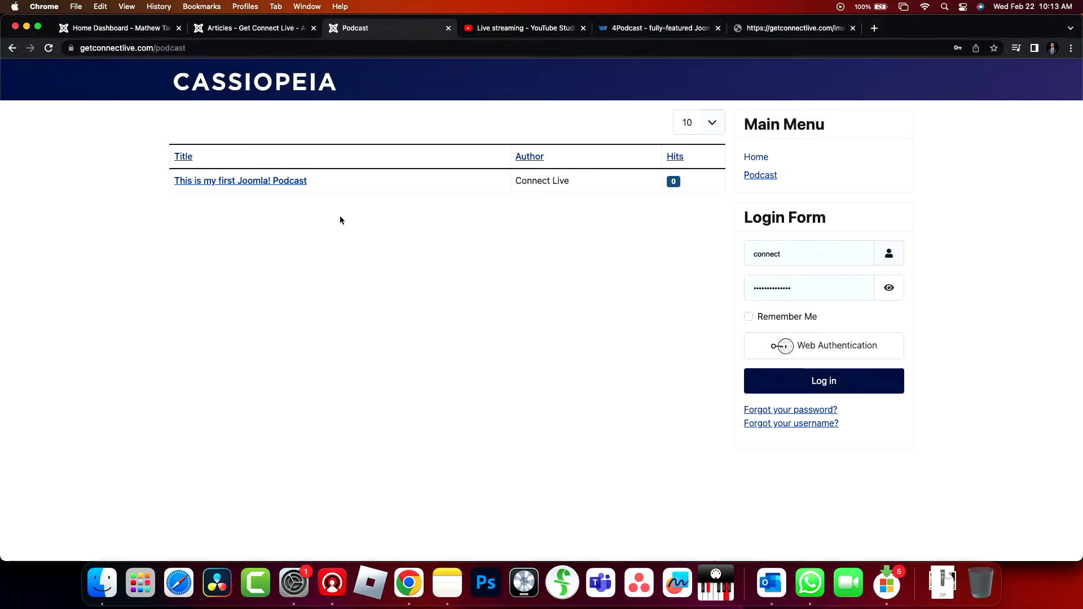
pyautogui.click(242, 184)
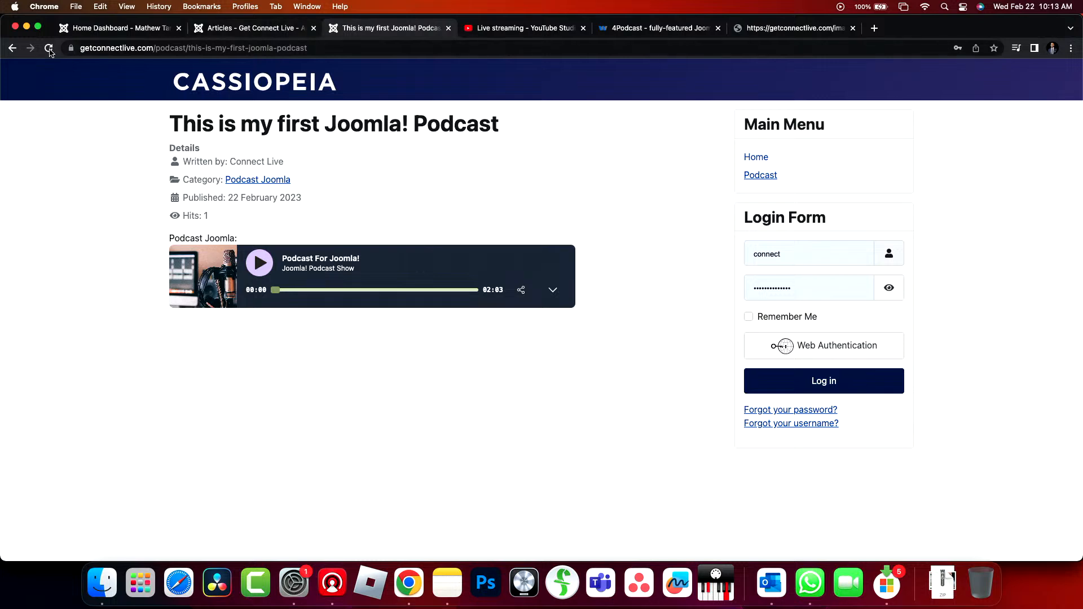
pyautogui.click(12, 48)
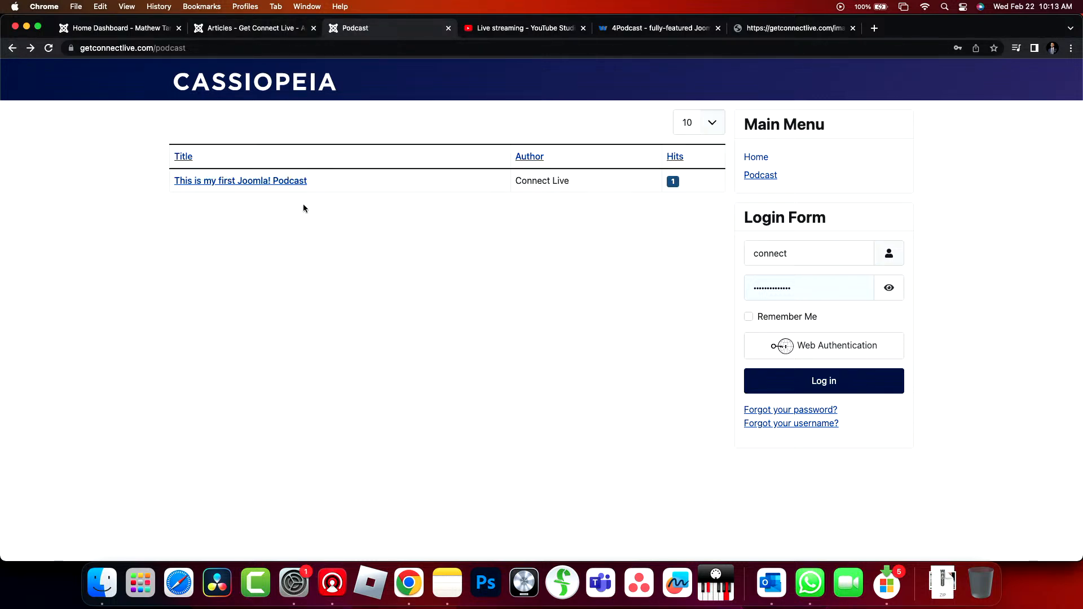
# Return to the Joomla administrator and open the Podcast item of the Main Menu for editing
pyautogui.click(246, 28)
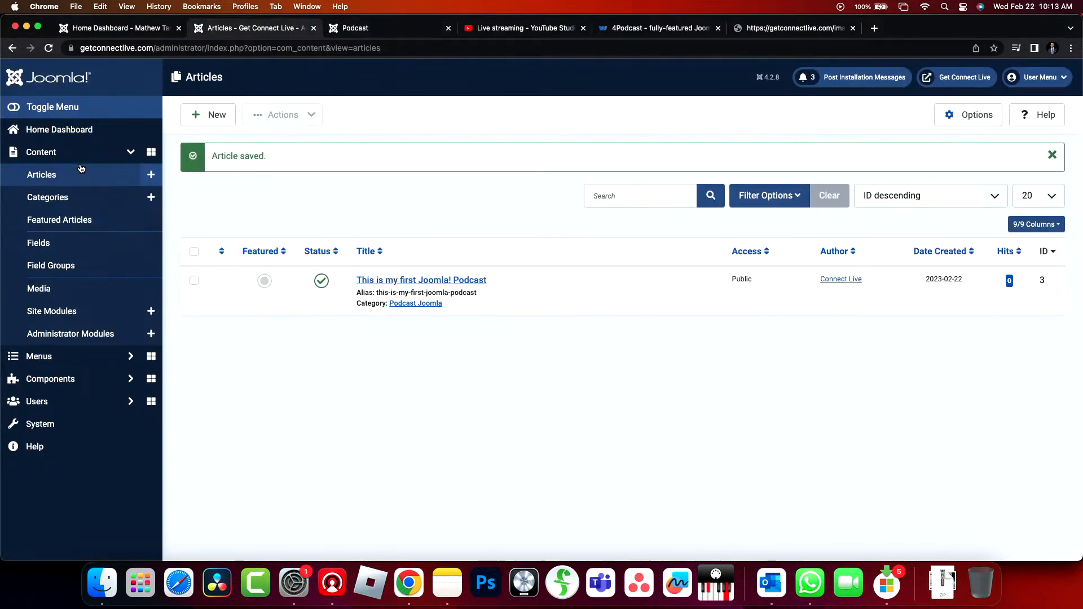
pyautogui.click(129, 152)
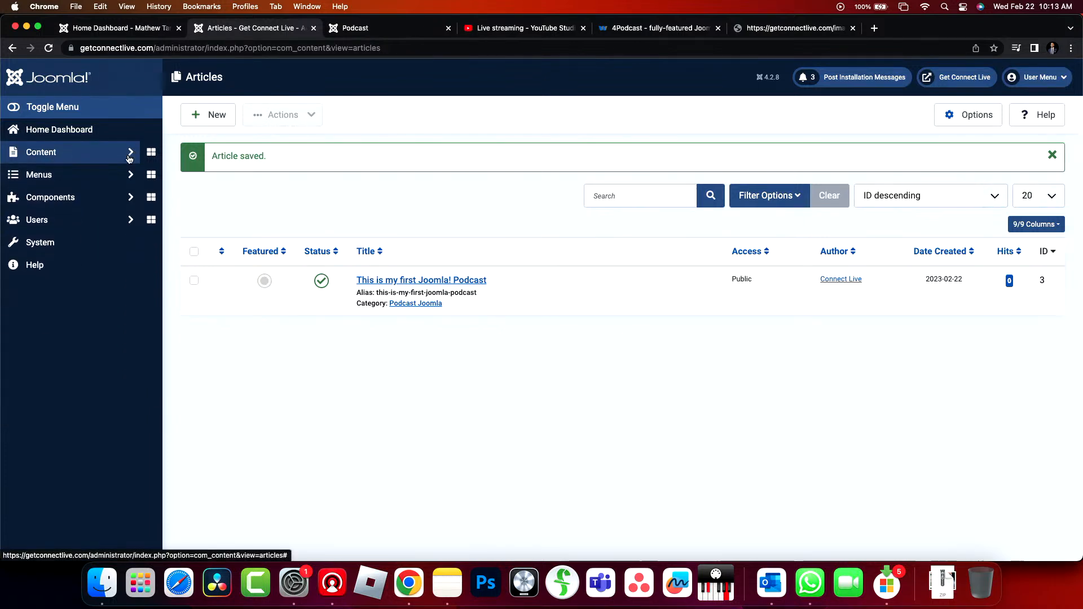
pyautogui.click(130, 175)
pyautogui.click(66, 259)
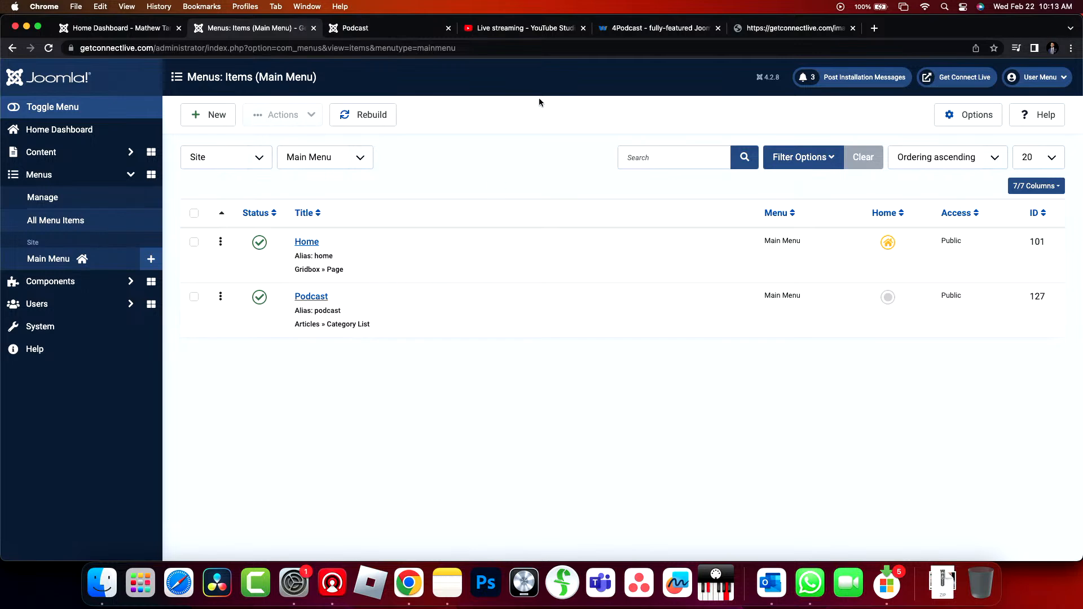
pyautogui.click(313, 297)
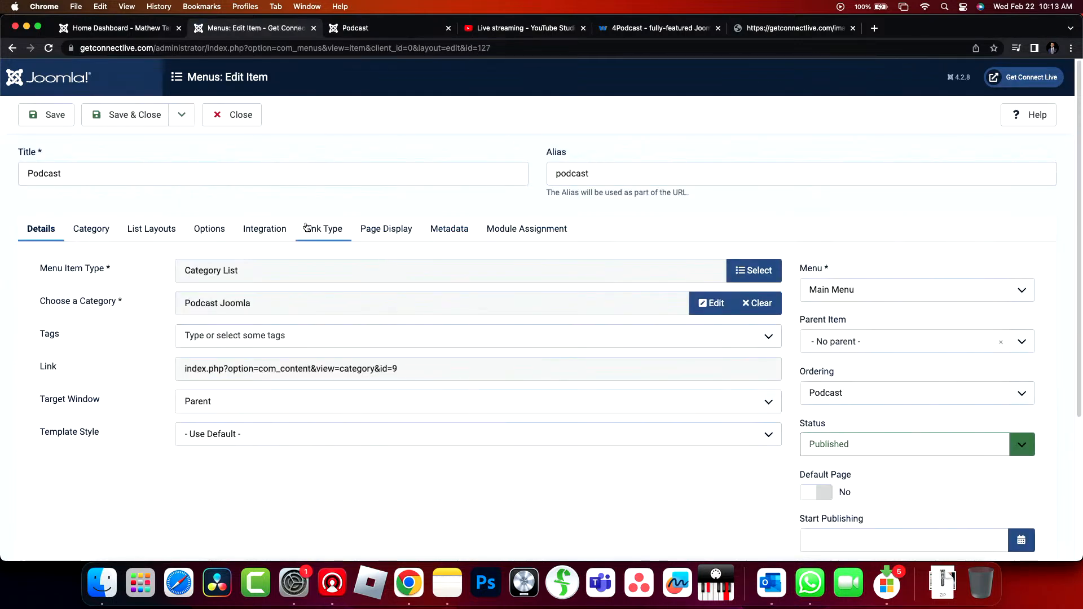
# Change the Podcast menu item's type to Category Blog with the Podcast Joomla category, and save and close it
pyautogui.click(754, 271)
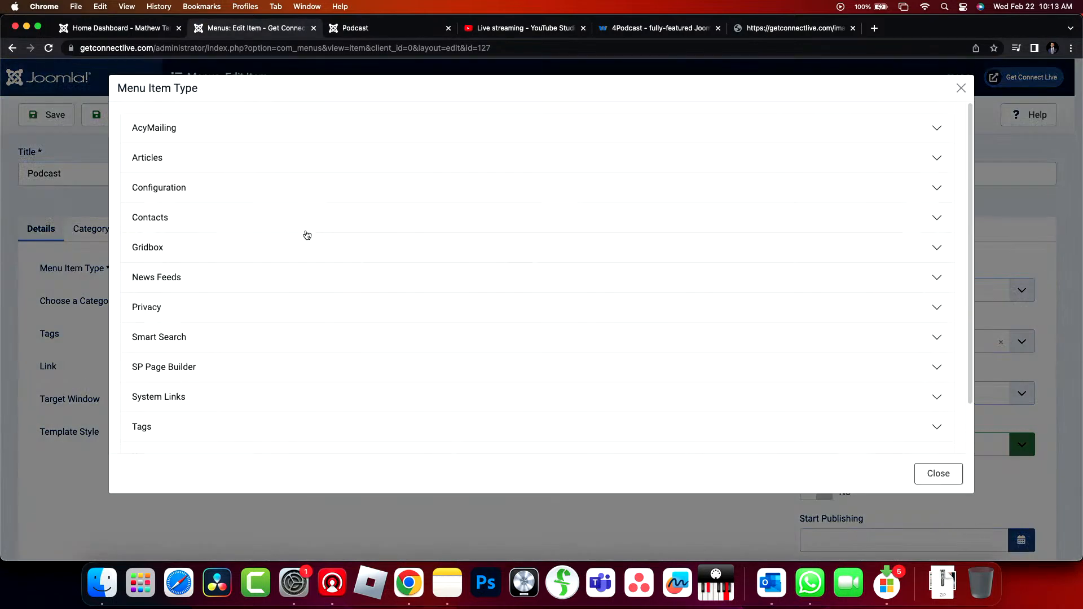
pyautogui.click(159, 165)
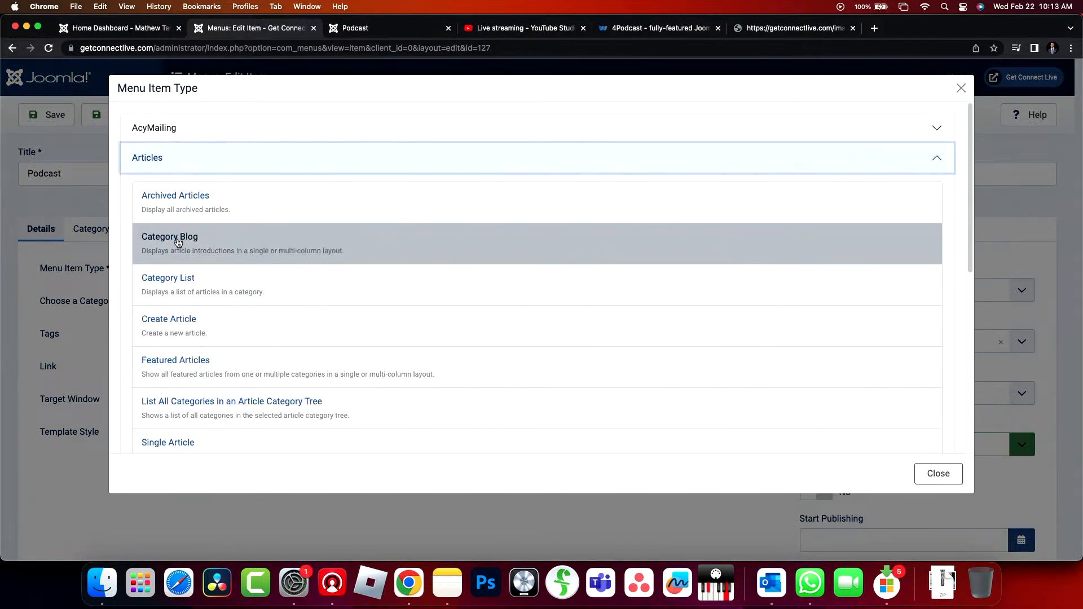
pyautogui.click(178, 241)
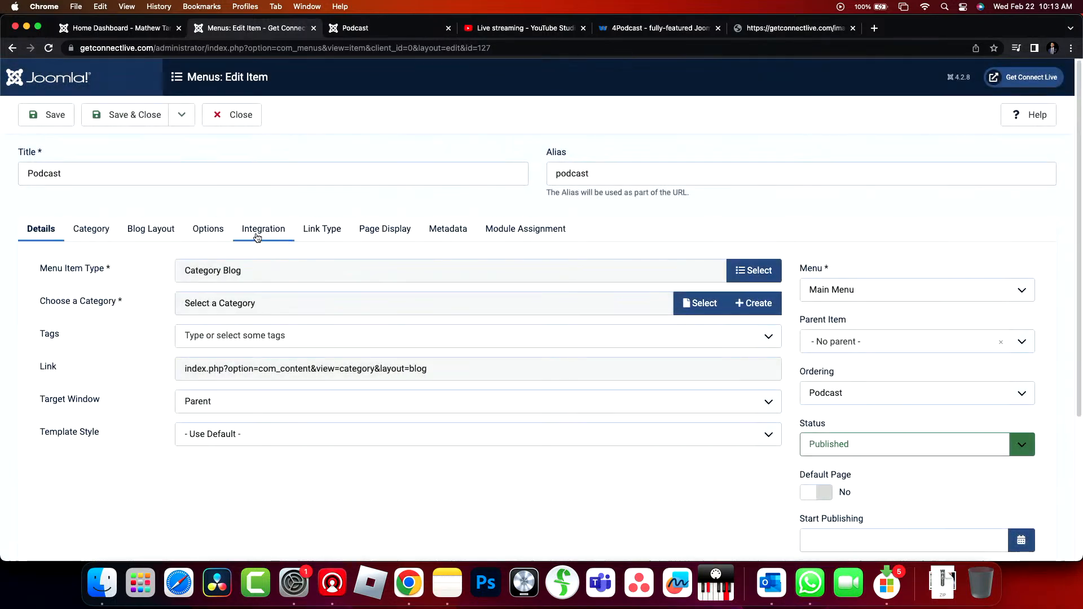
pyautogui.click(698, 304)
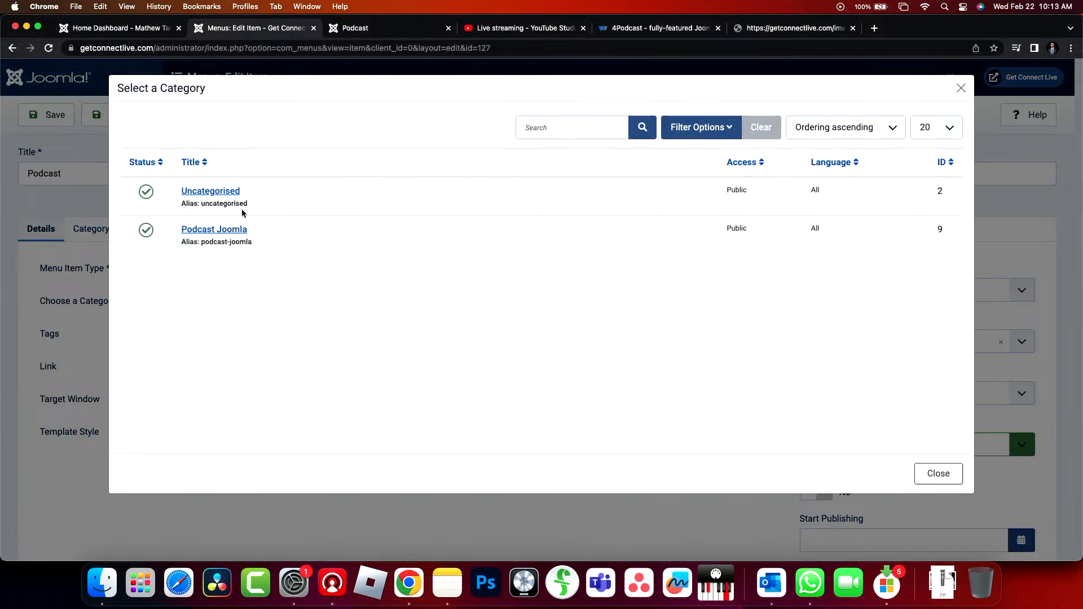
pyautogui.click(222, 230)
pyautogui.click(130, 115)
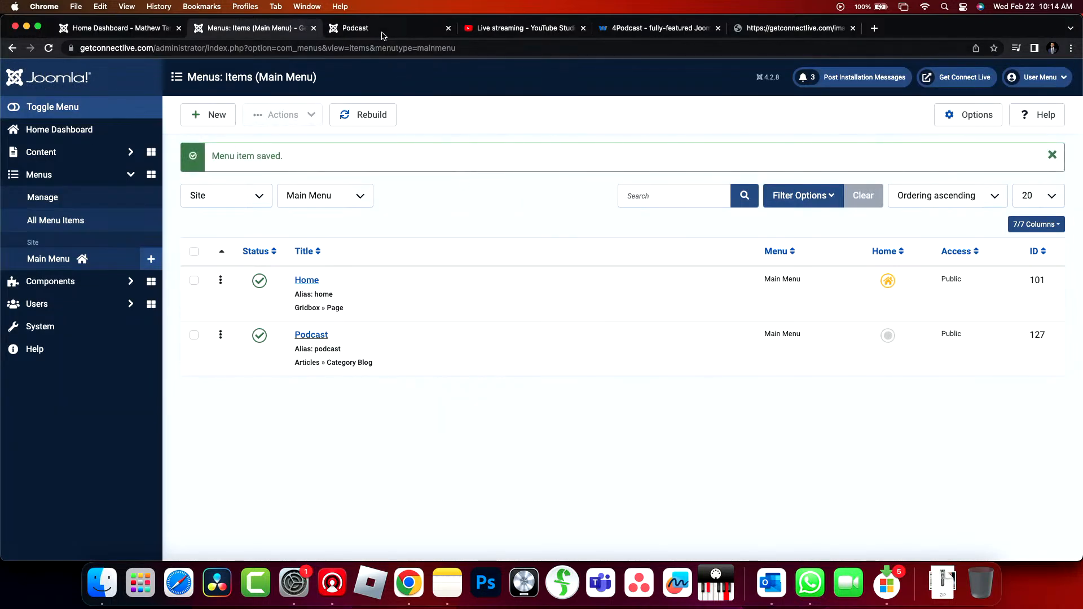
# Return to the live site's home page and view the Podcast page from its menu
pyautogui.click(382, 34)
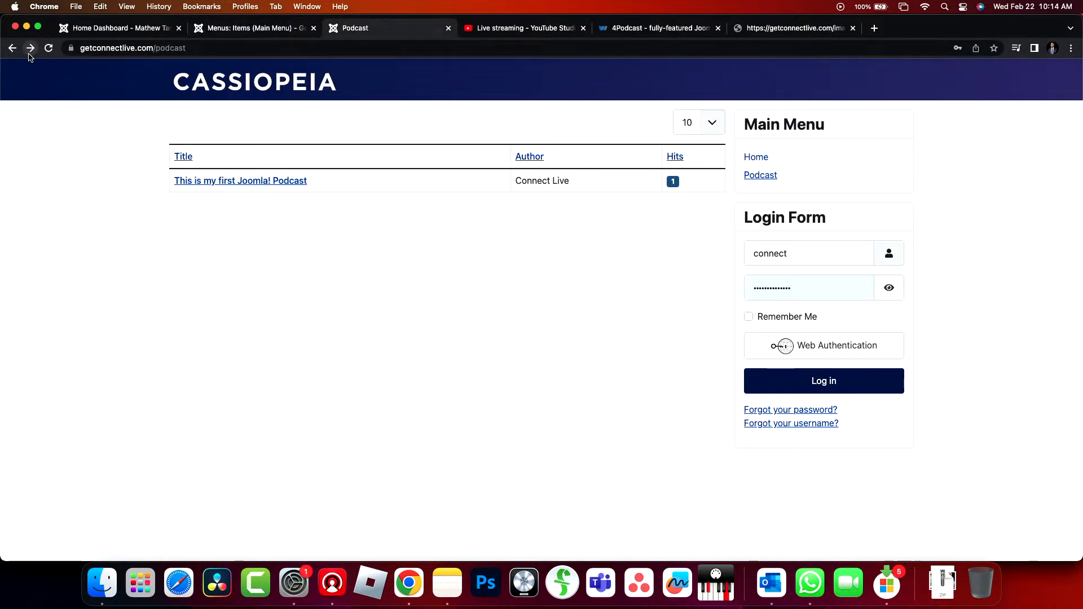
pyautogui.click(244, 90)
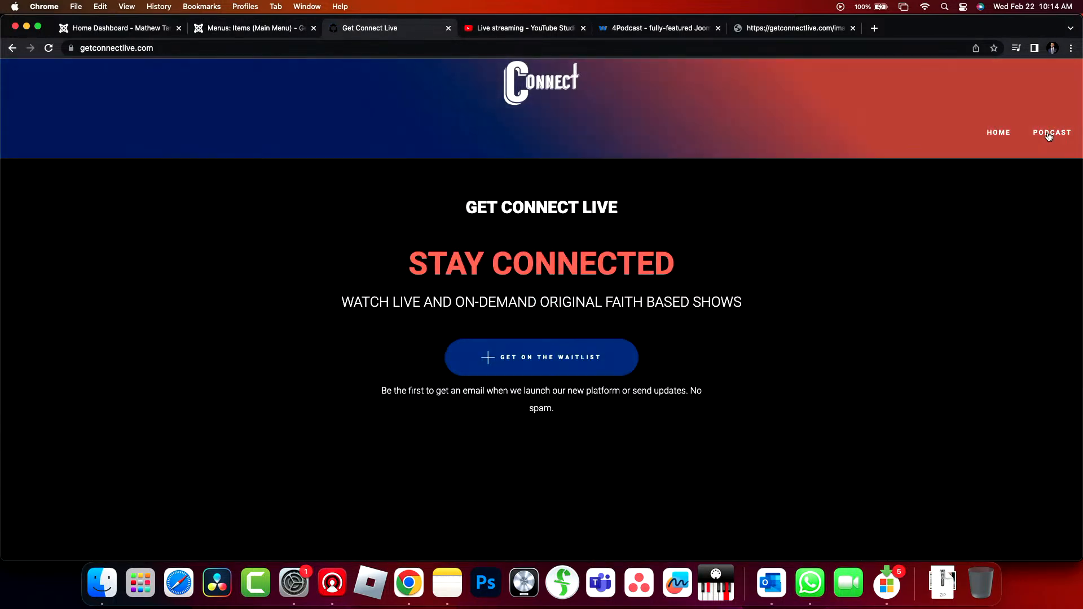
pyautogui.click(1048, 136)
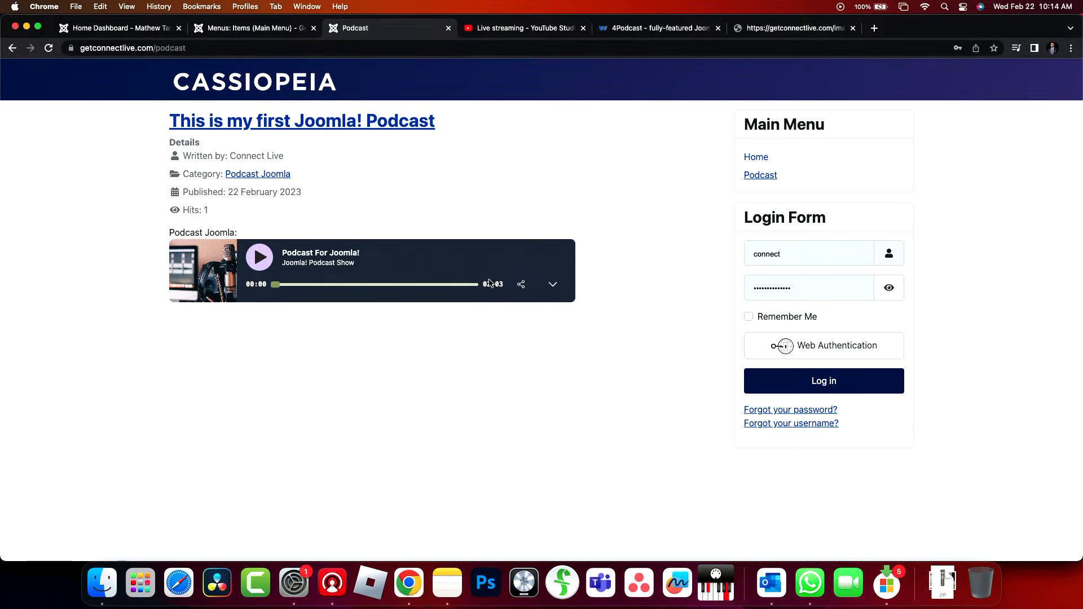
# Try out the episode player's expanded controls, toggling its light and dark color themes and viewing its sharing options
pyautogui.click(551, 286)
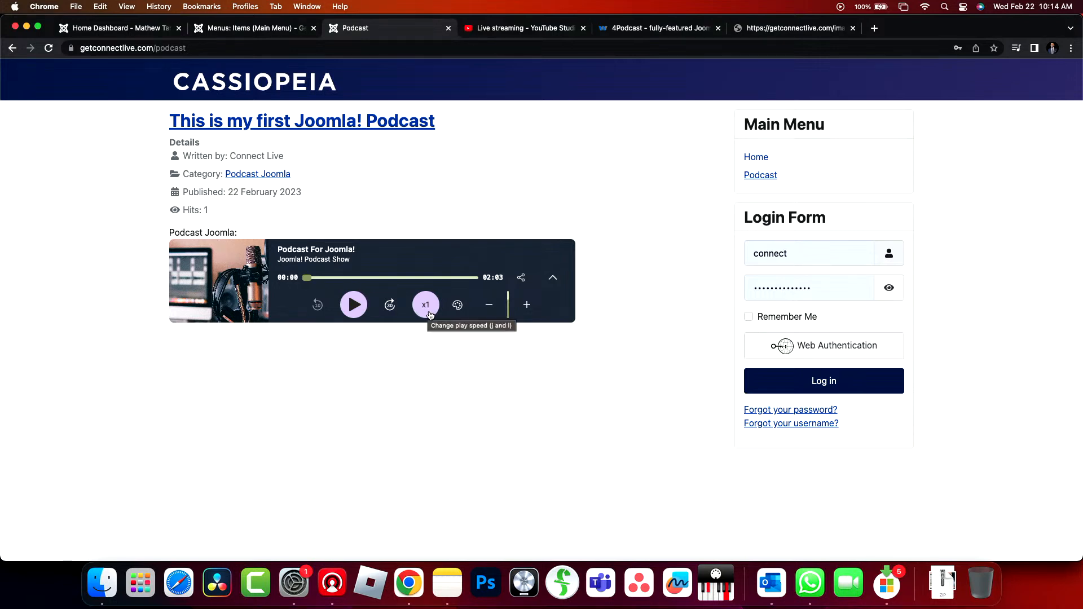
pyautogui.click(459, 311)
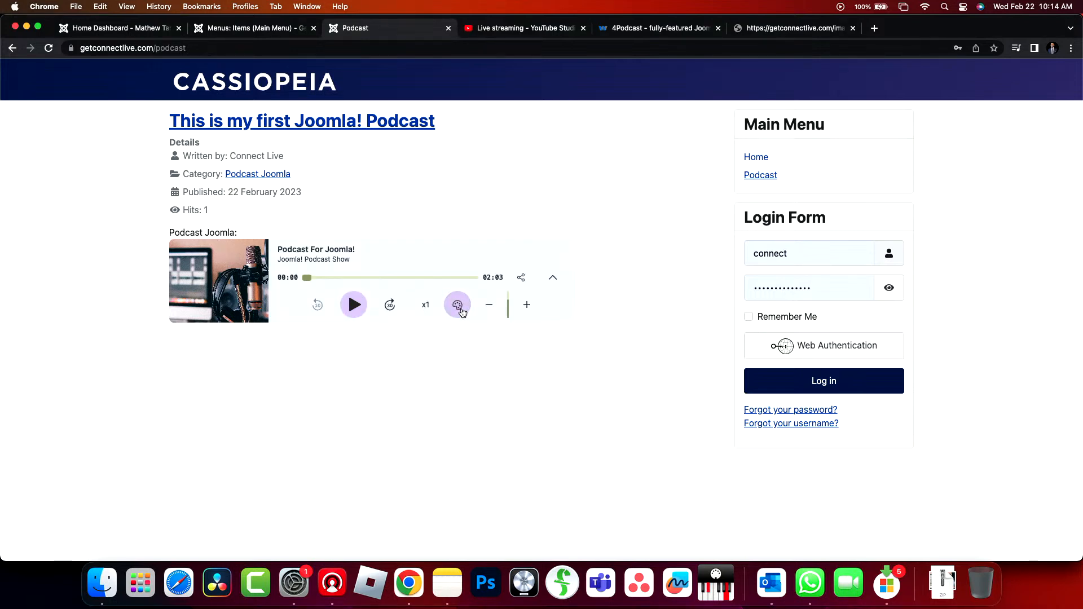
pyautogui.click(460, 311)
pyautogui.click(459, 312)
pyautogui.click(459, 311)
pyautogui.click(461, 311)
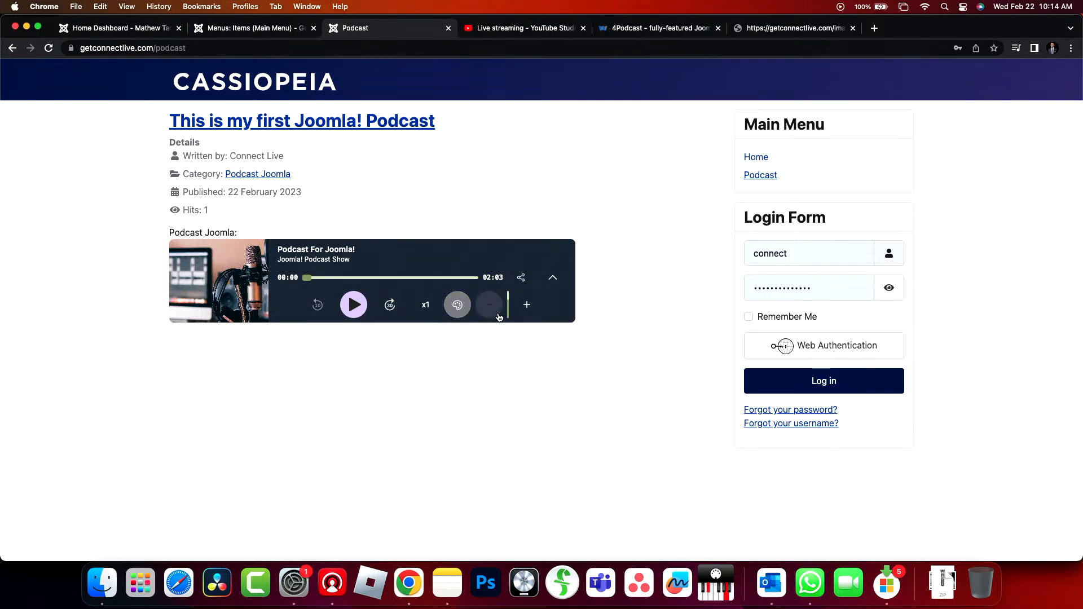
pyautogui.click(520, 278)
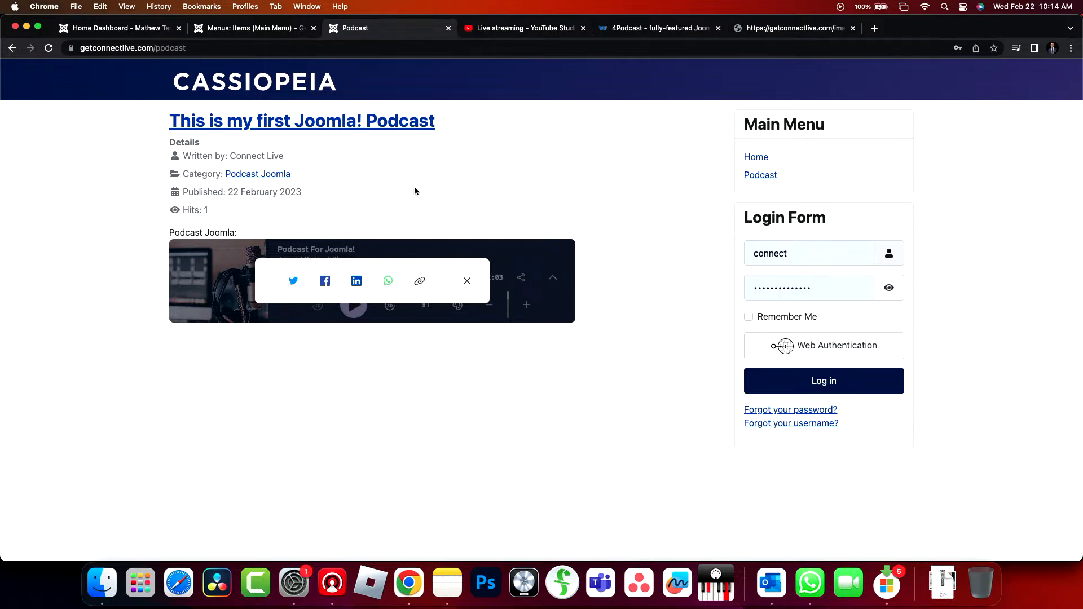
pyautogui.click(467, 281)
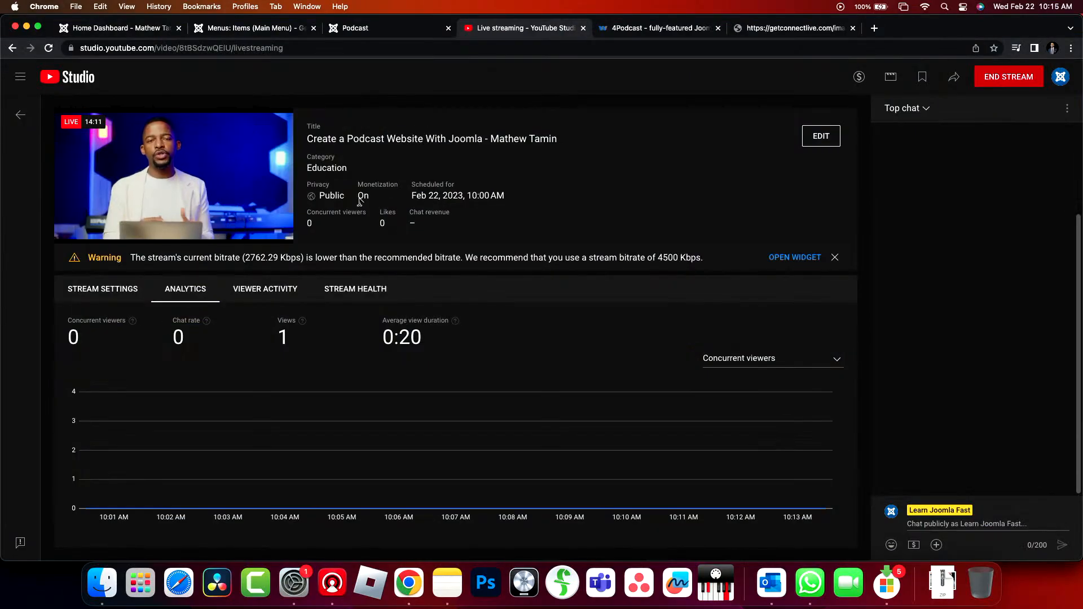
# Return from the live stream and podcast pages to the Joomla administrator and open the articles list
pyautogui.click(392, 30)
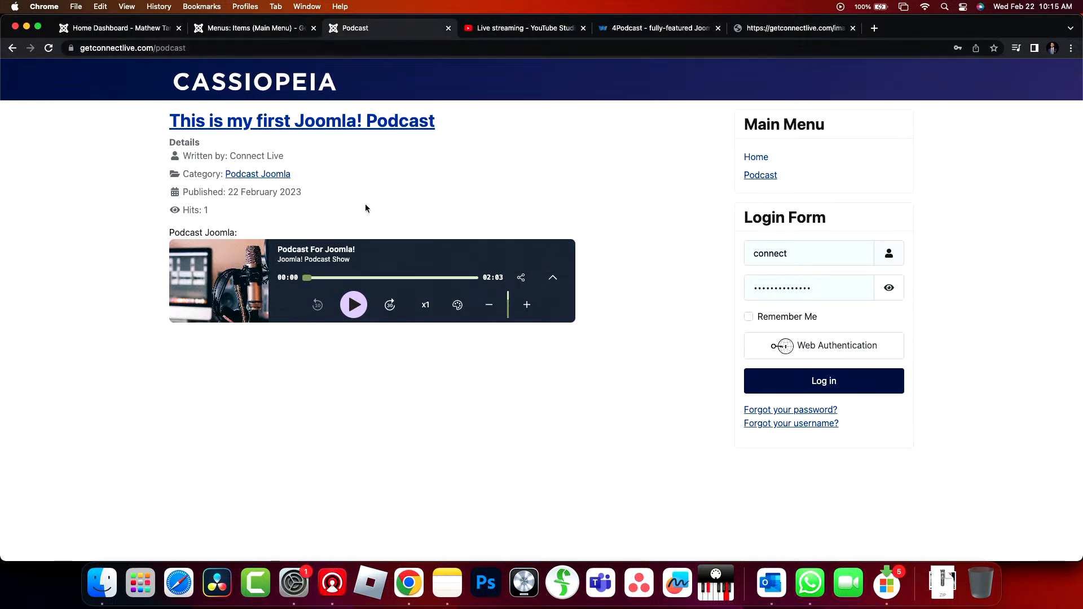
pyautogui.click(233, 31)
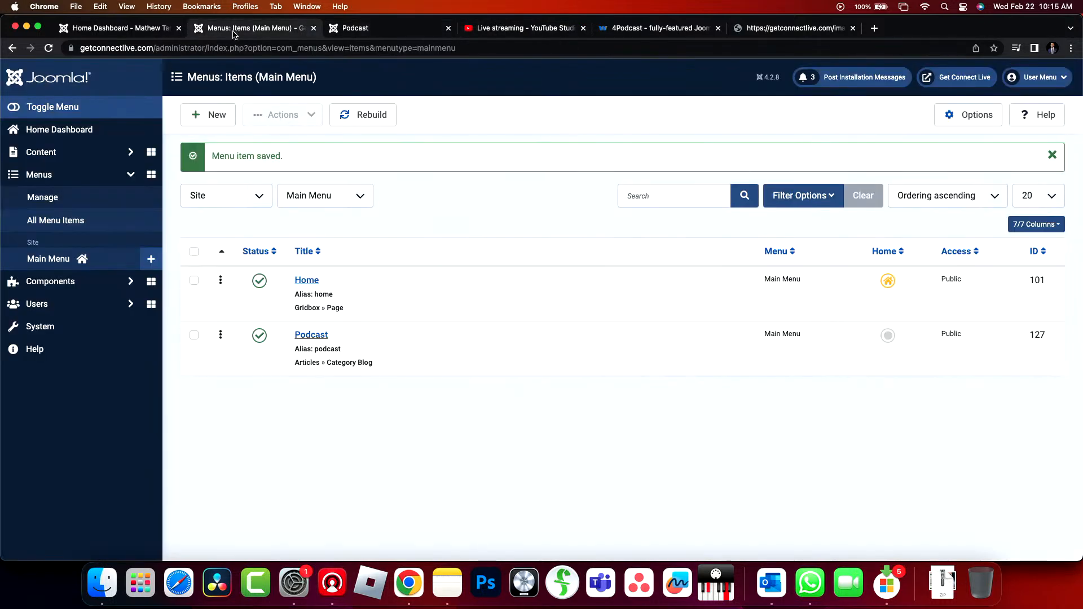
pyautogui.click(374, 33)
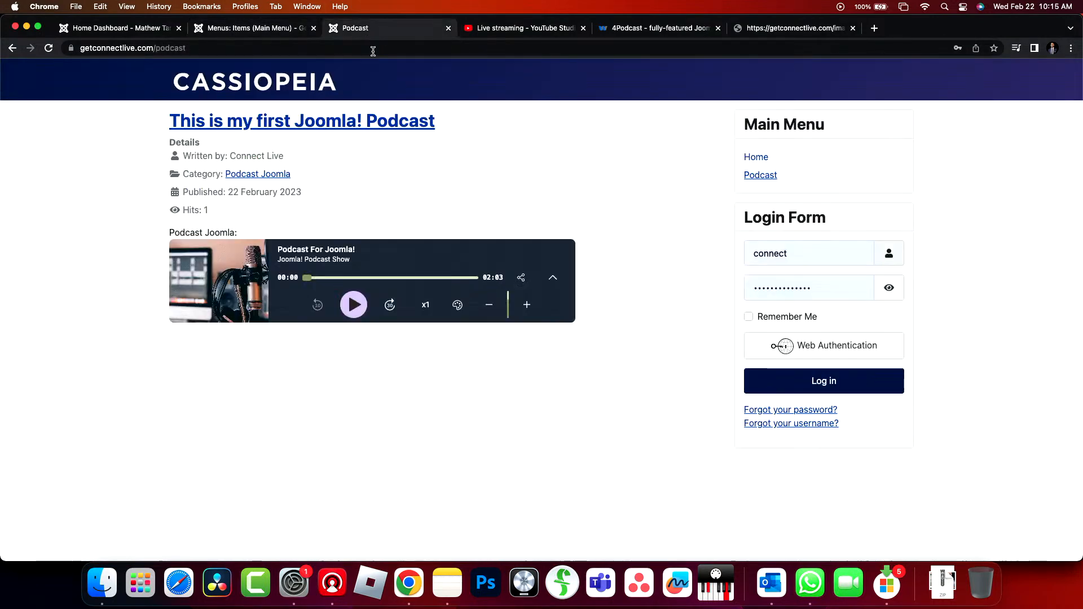
pyautogui.click(259, 35)
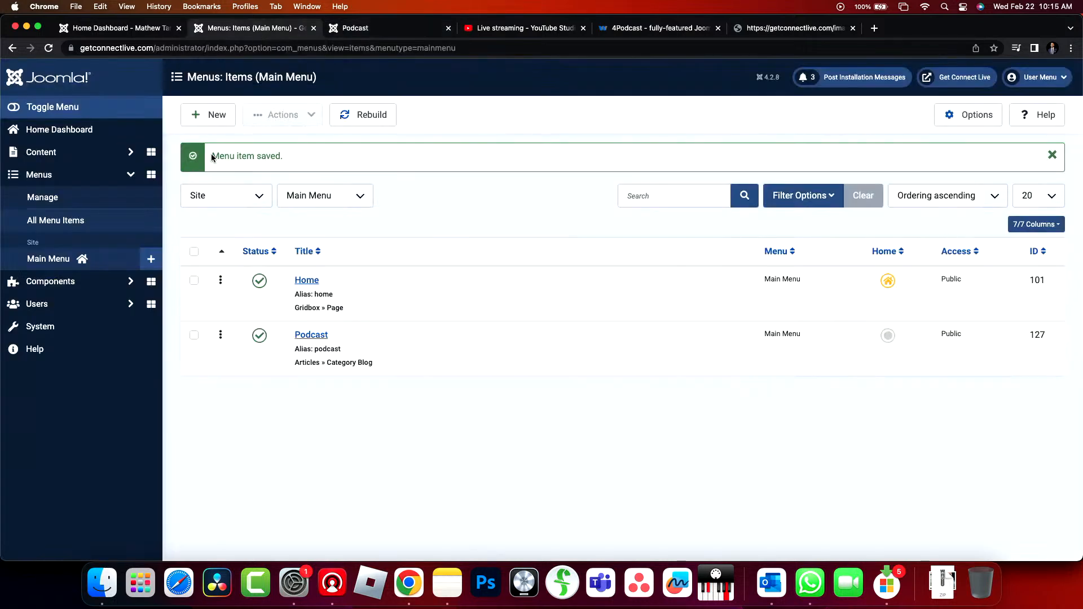
pyautogui.click(124, 174)
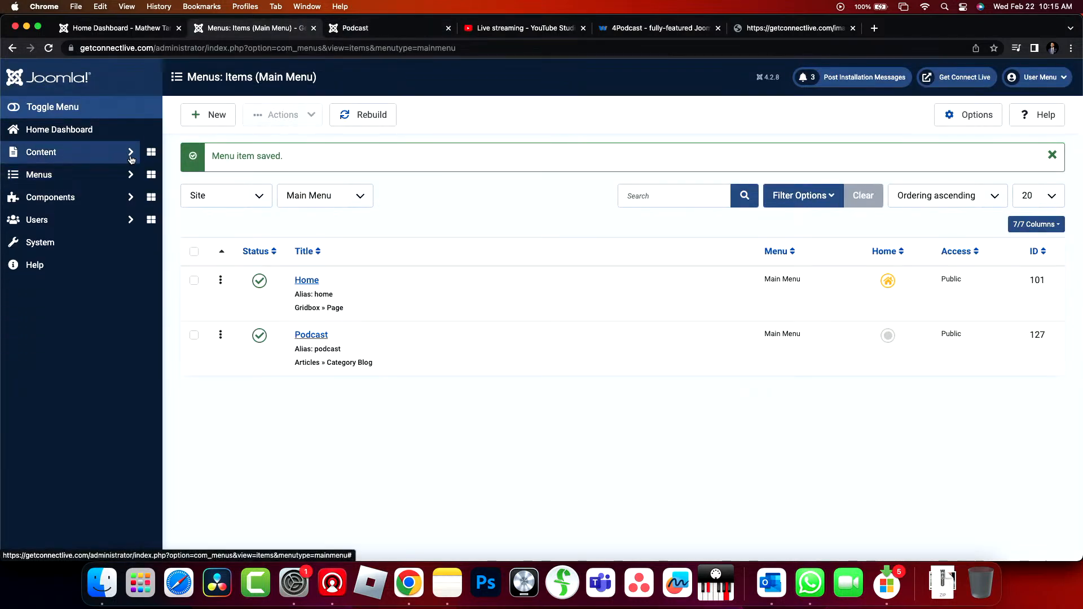
pyautogui.click(125, 151)
pyautogui.click(42, 174)
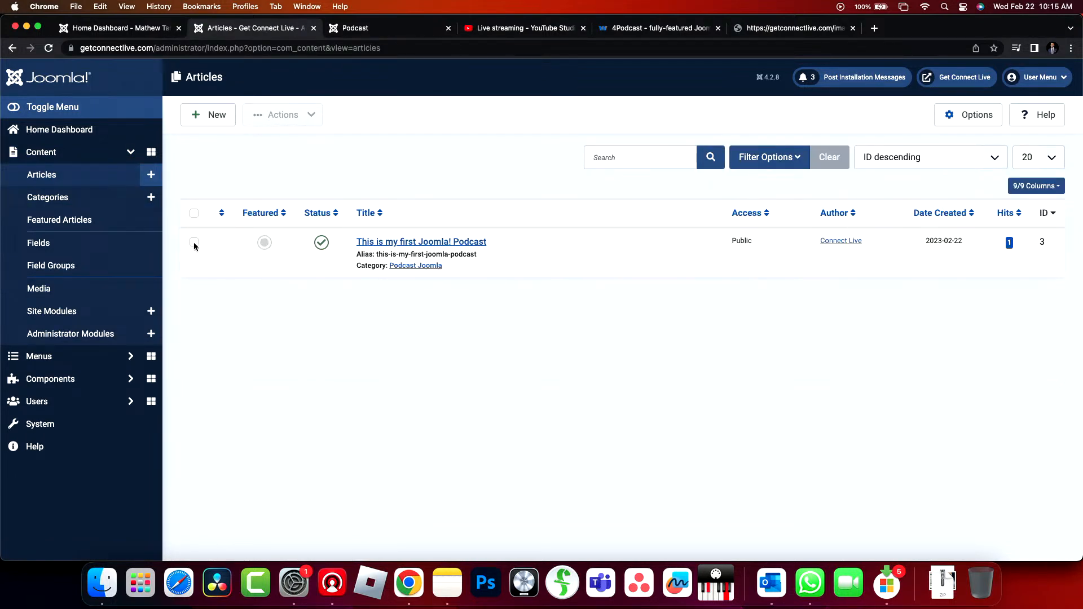
# Batch-copy the article "This is my first Joomla! Podcast" into the Podcast Joomla category, keeping the original access levels and tags
pyautogui.click(194, 242)
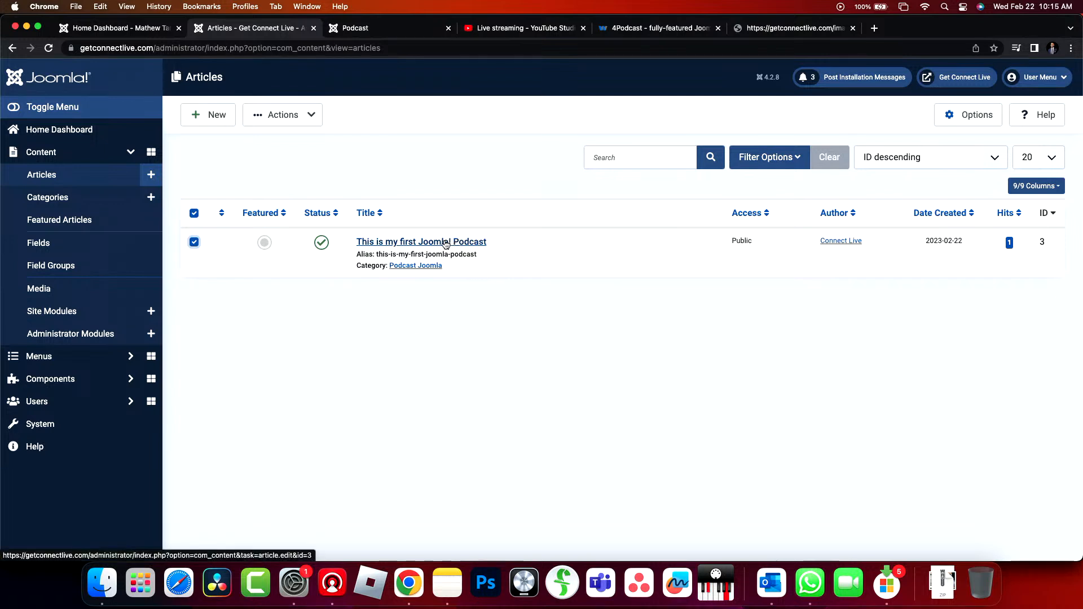
pyautogui.click(314, 121)
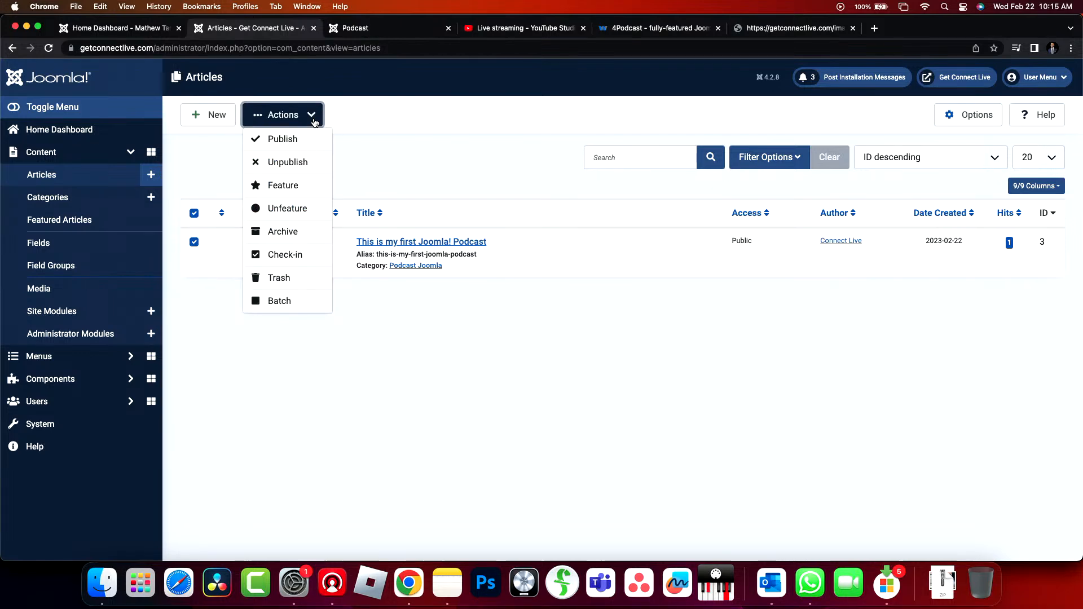
pyautogui.click(285, 302)
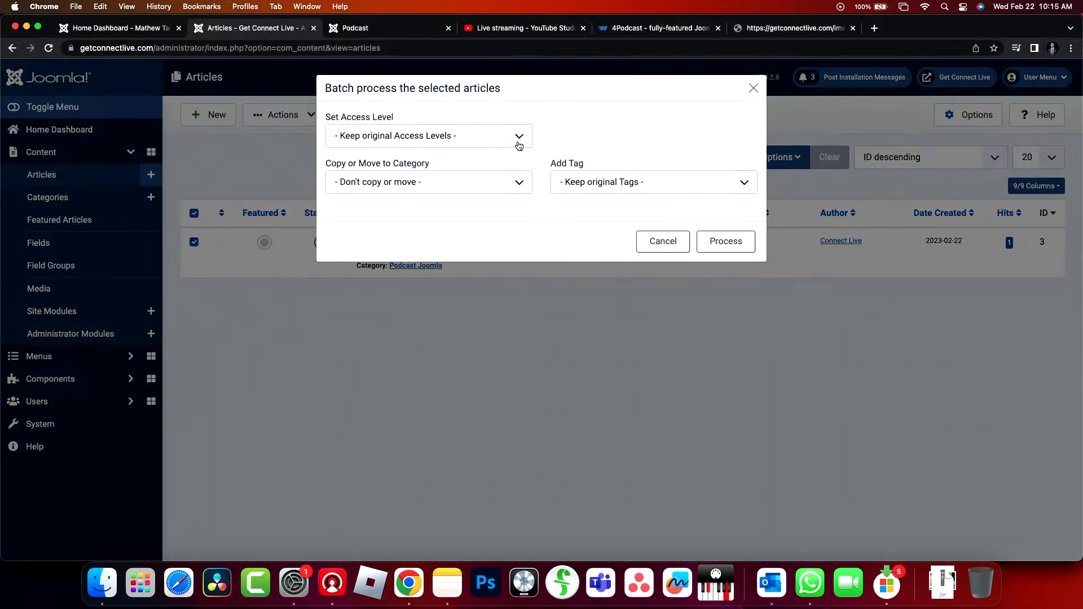
pyautogui.click(519, 145)
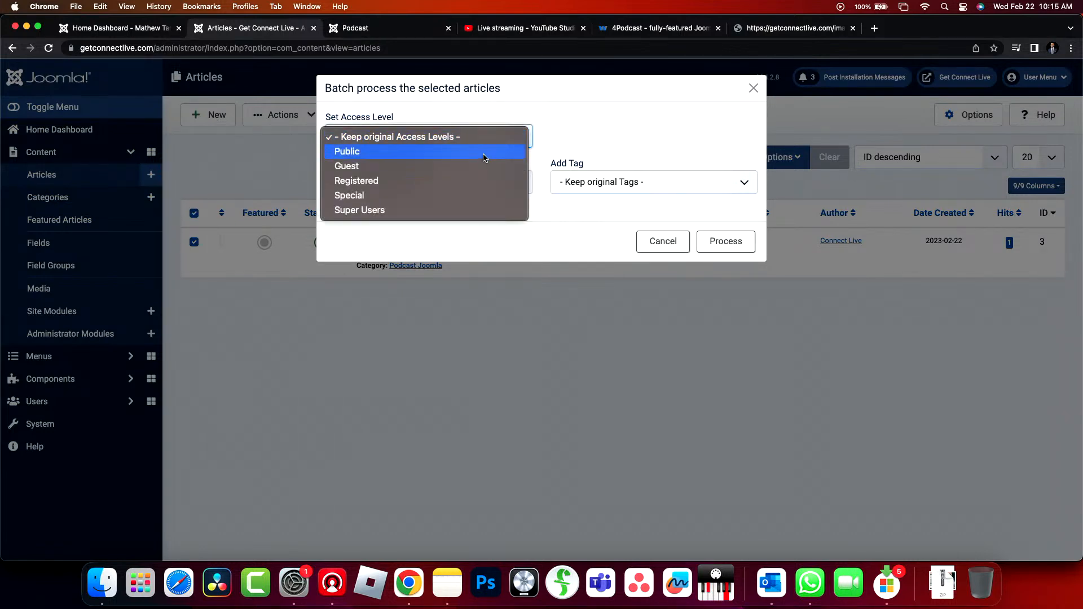
pyautogui.click(546, 151)
pyautogui.click(519, 183)
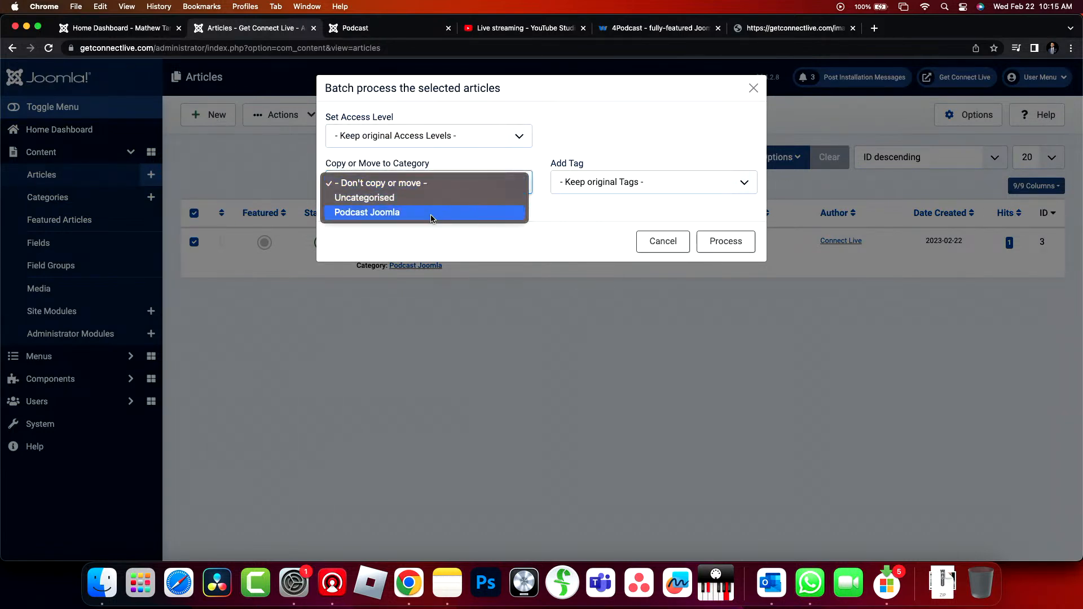
pyautogui.click(432, 215)
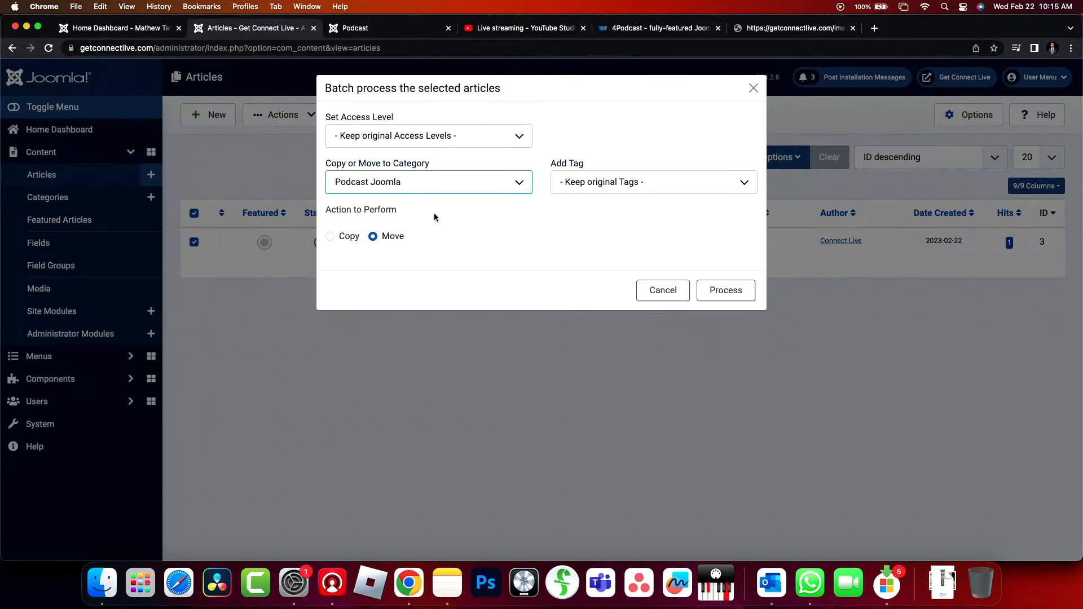
pyautogui.click(331, 236)
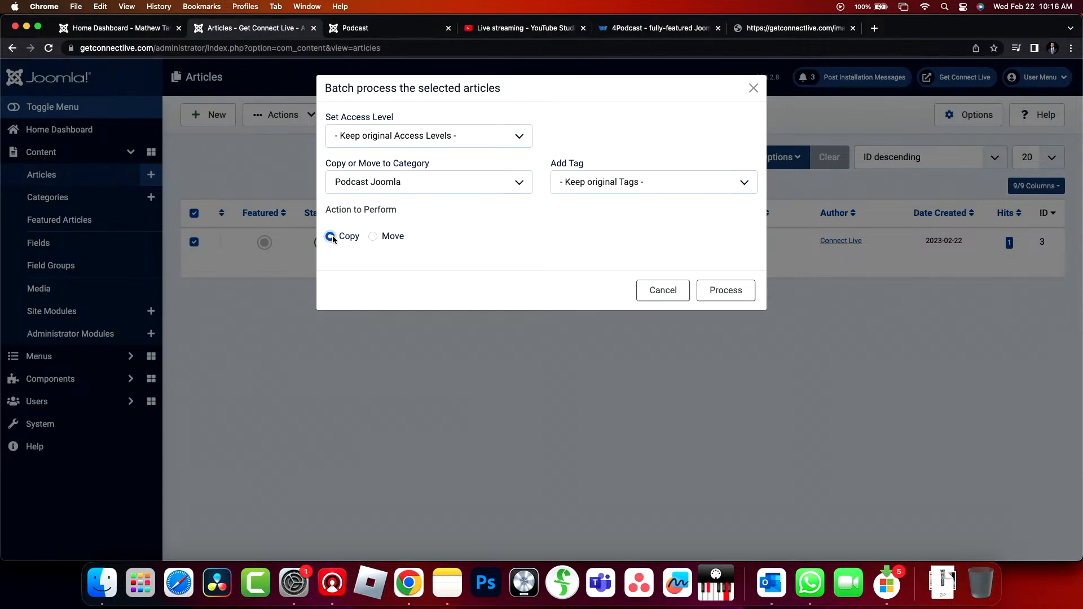
pyautogui.click(725, 291)
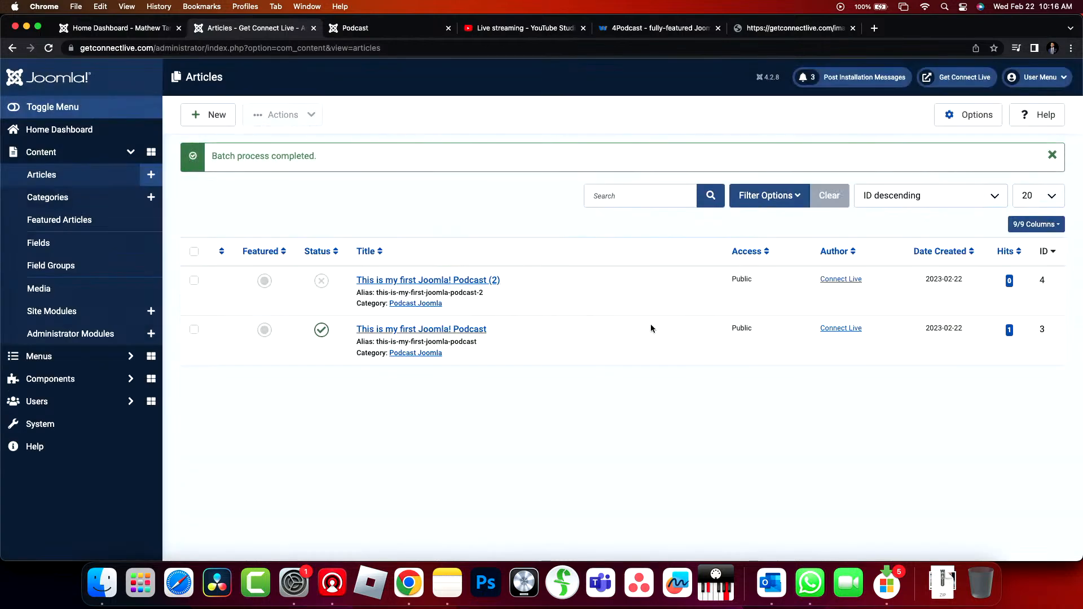
# Open the copied article, retitle it "My Second Joomla Podcast!" and set its status to Published
pyautogui.click(445, 282)
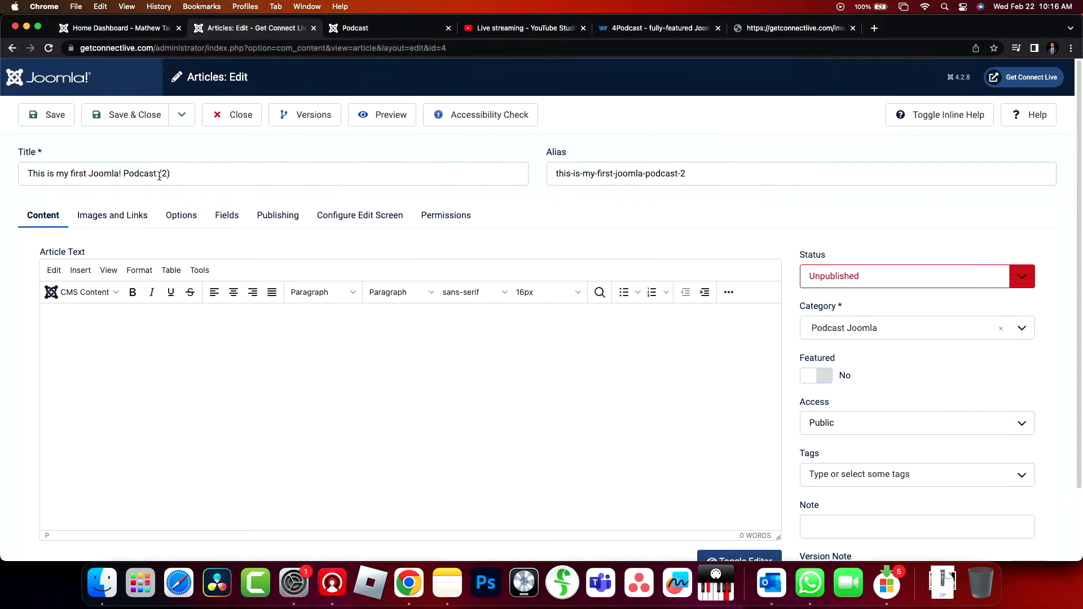
pyautogui.click(160, 175)
pyautogui.tripleClick(174, 177)
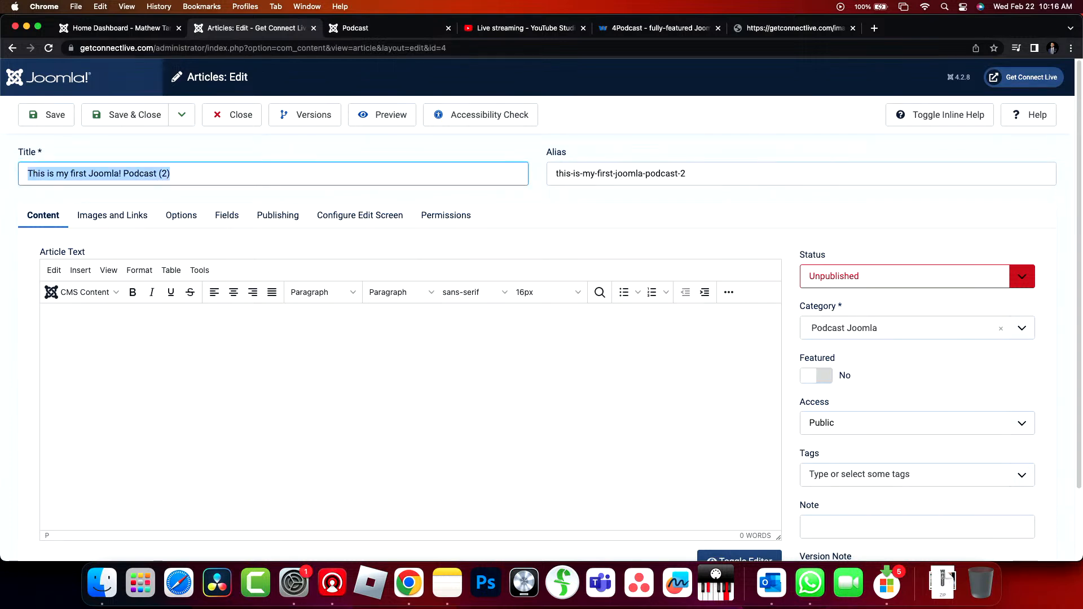
pyautogui.write('My Second Joo')
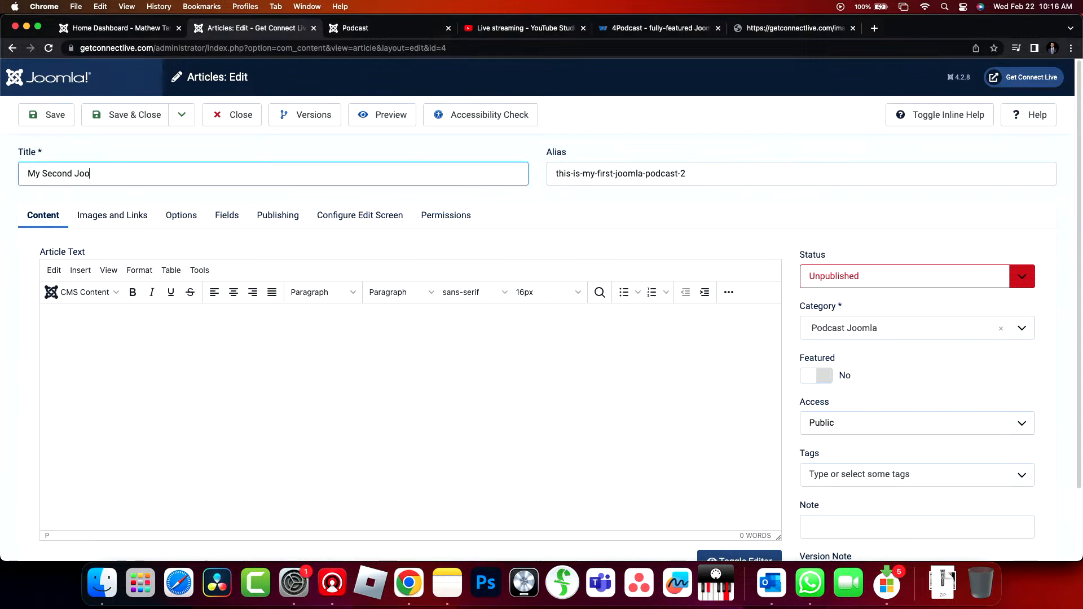
pyautogui.write('mla Podcast!')
pyautogui.click(857, 275)
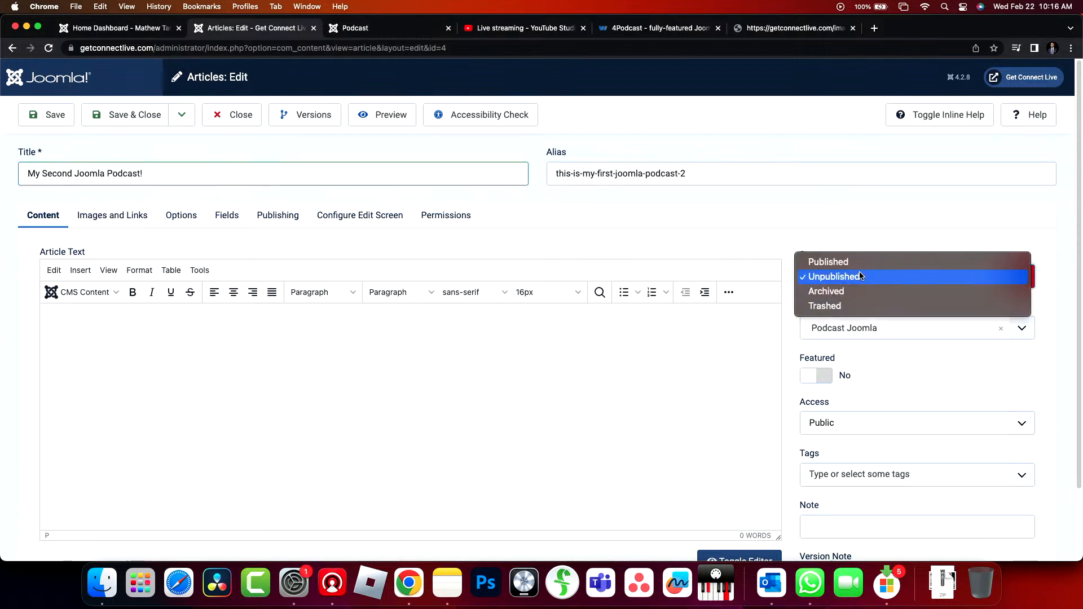
pyautogui.click(851, 262)
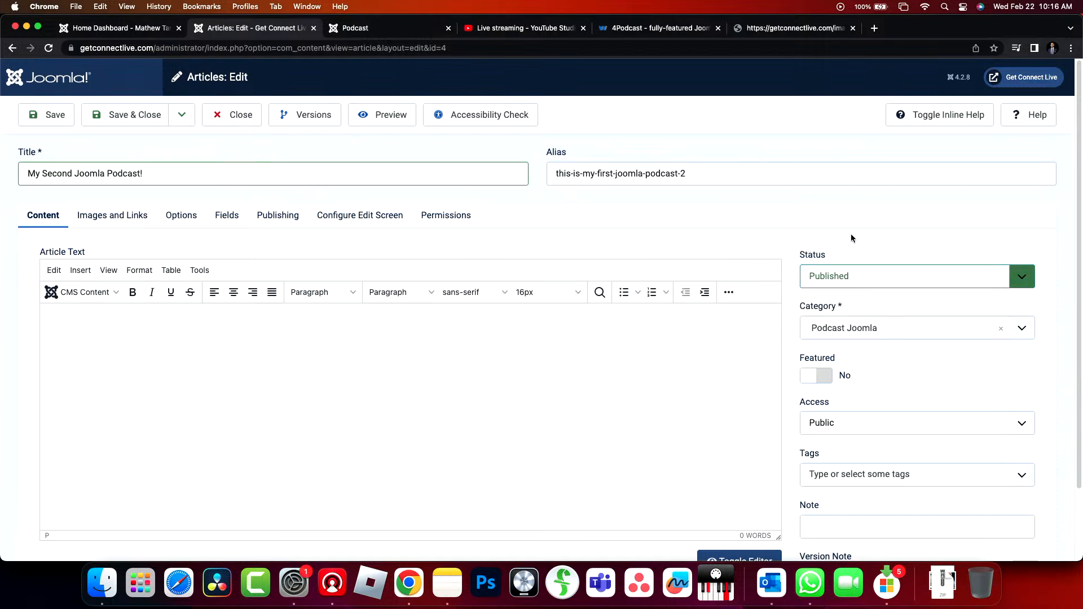
# Check the article's 4Podcast episode fields, including the main media file path, and save and close the article
pyautogui.scroll(-1, 889, 395)
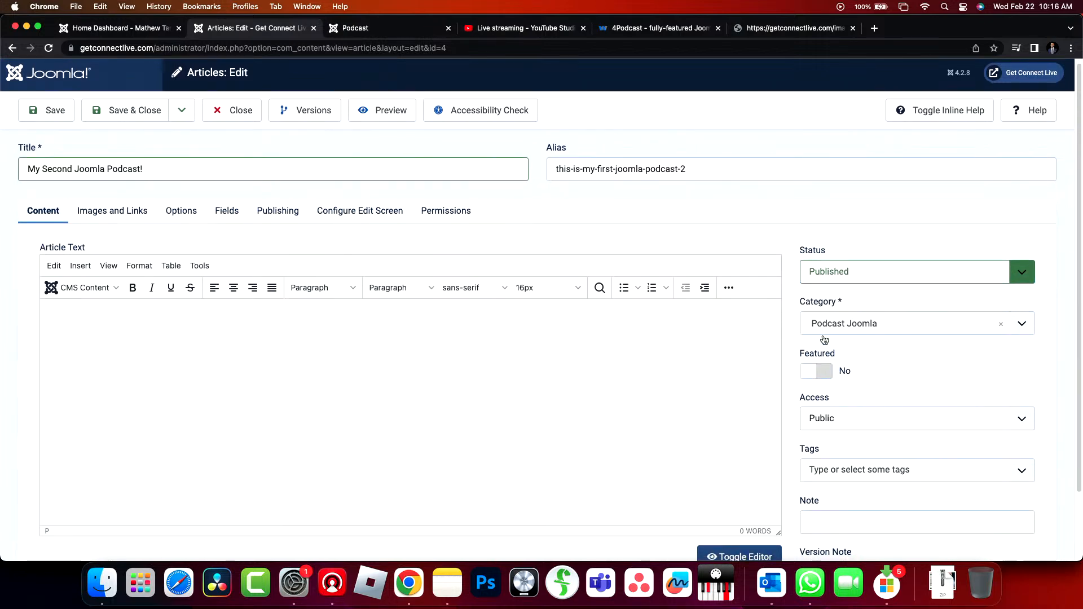
pyautogui.click(226, 212)
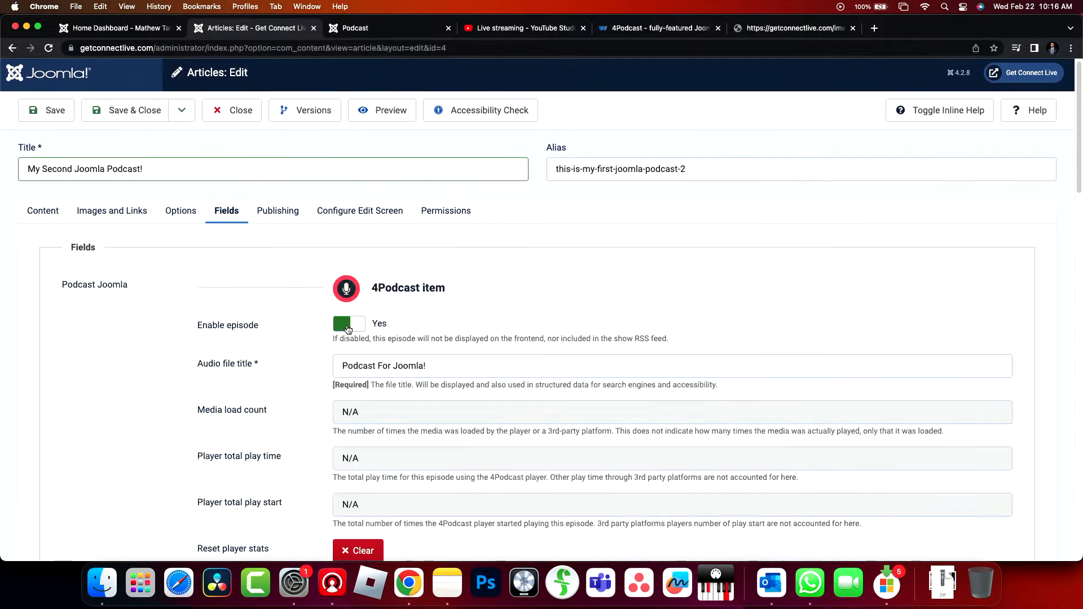
pyautogui.scroll(-3, 350, 339)
pyautogui.scroll(-4, 352, 363)
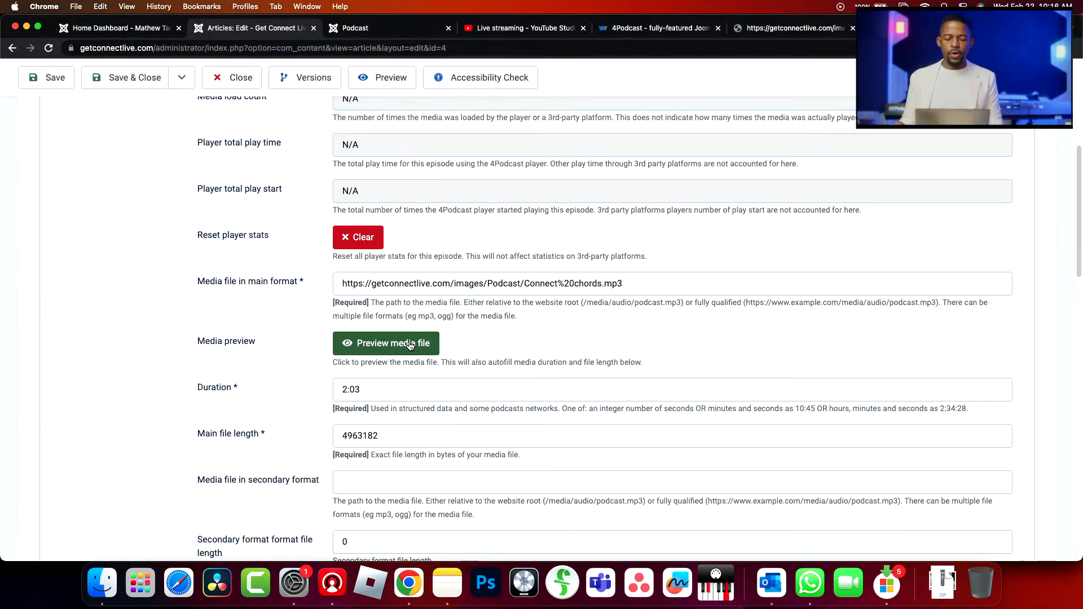
pyautogui.tripleClick(413, 289)
pyautogui.click(464, 290)
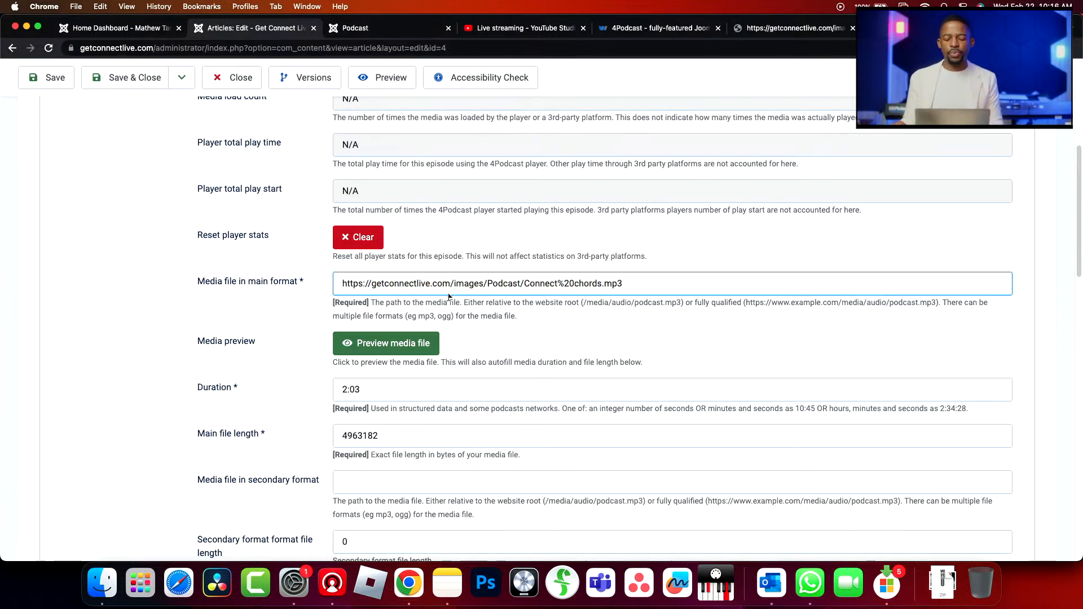
pyautogui.scroll(-3, 476, 293)
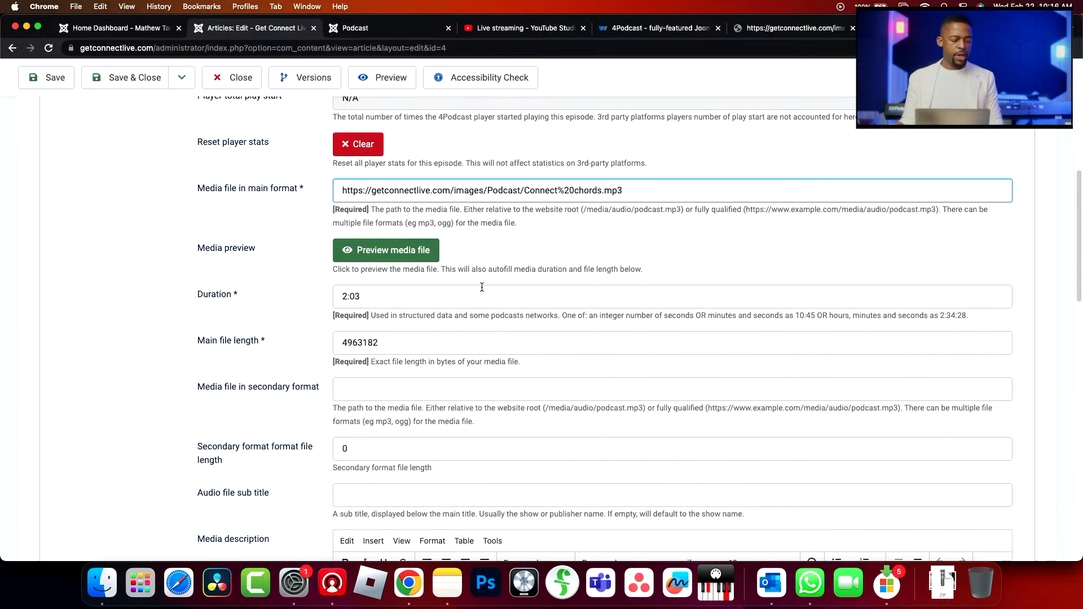
pyautogui.scroll(10, 482, 288)
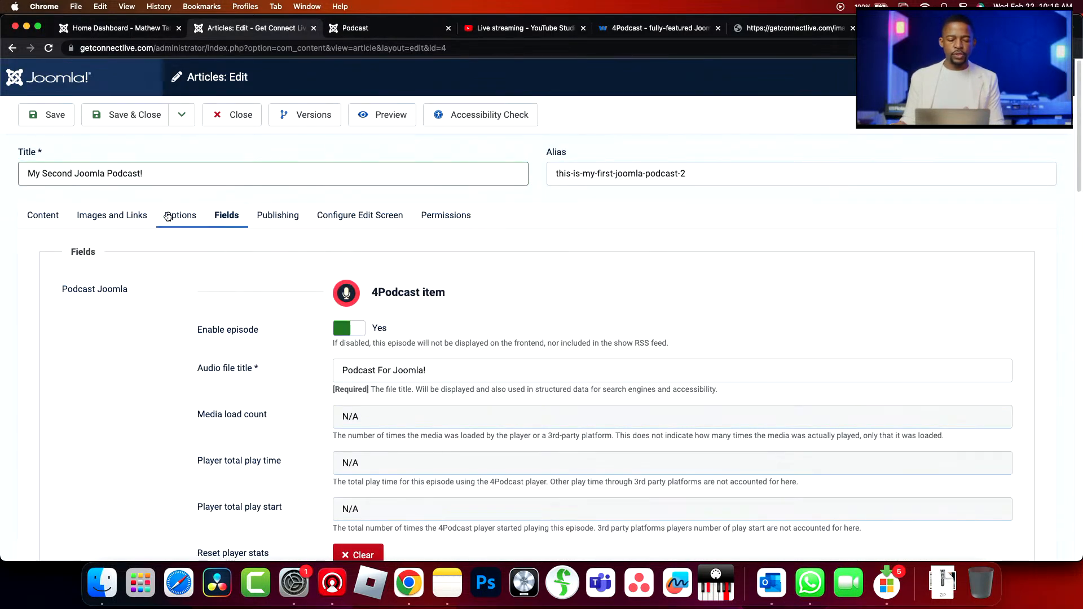
pyautogui.click(132, 117)
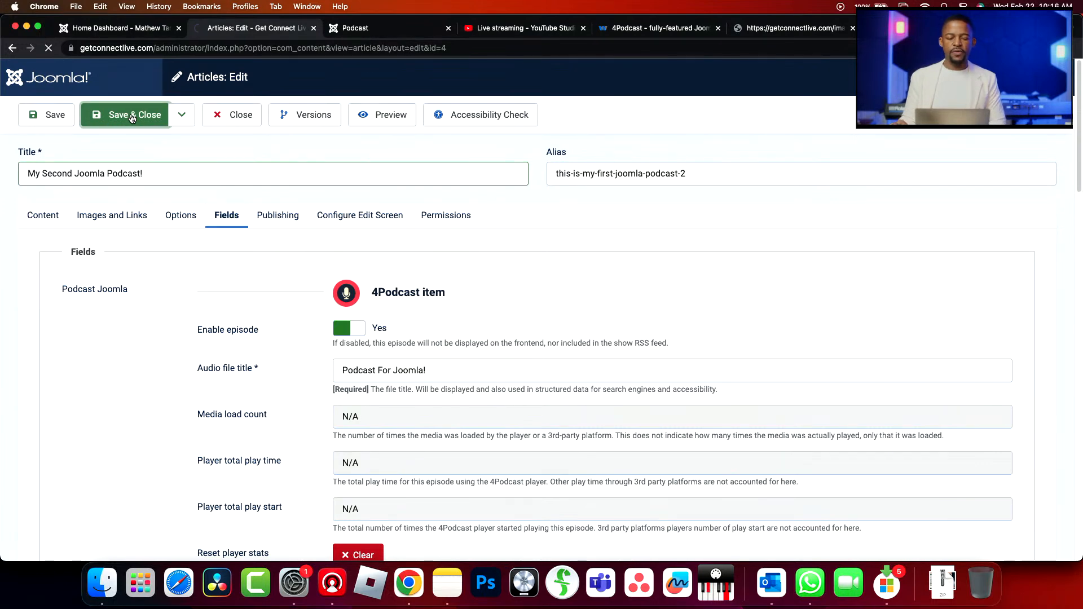
# Reload the live site's Podcast page and briefly play the first episode, pausing it after a few seconds
pyautogui.click(394, 34)
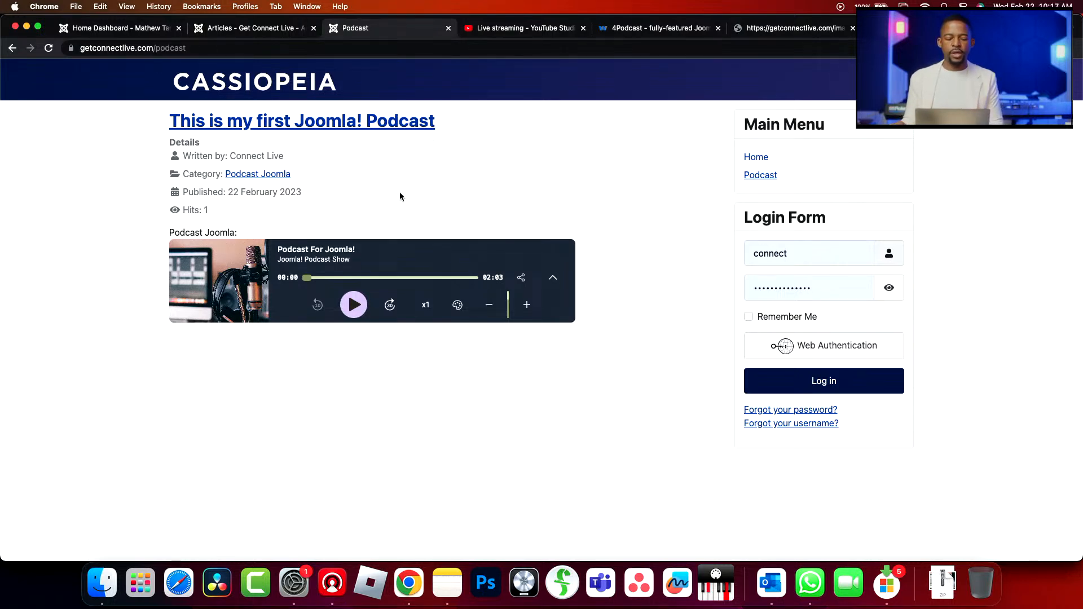
pyautogui.click(49, 48)
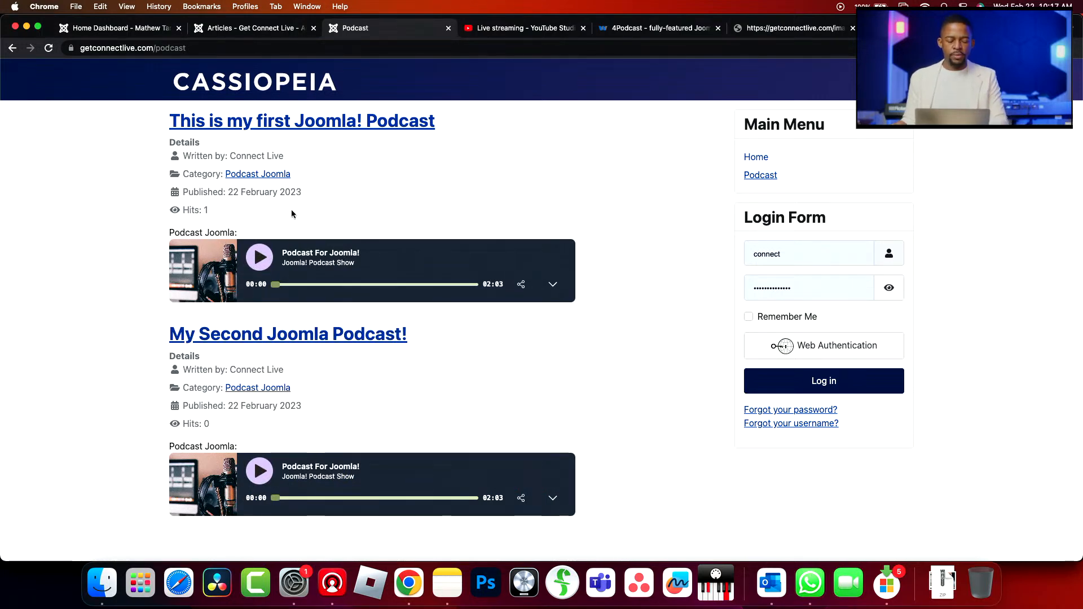
pyautogui.click(264, 262)
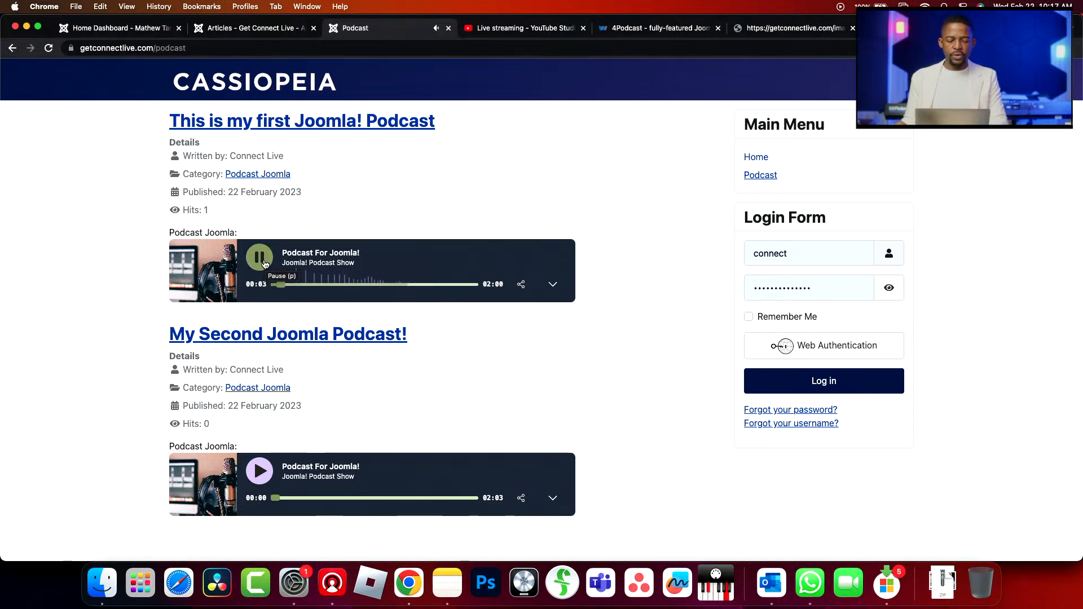
pyautogui.click(264, 262)
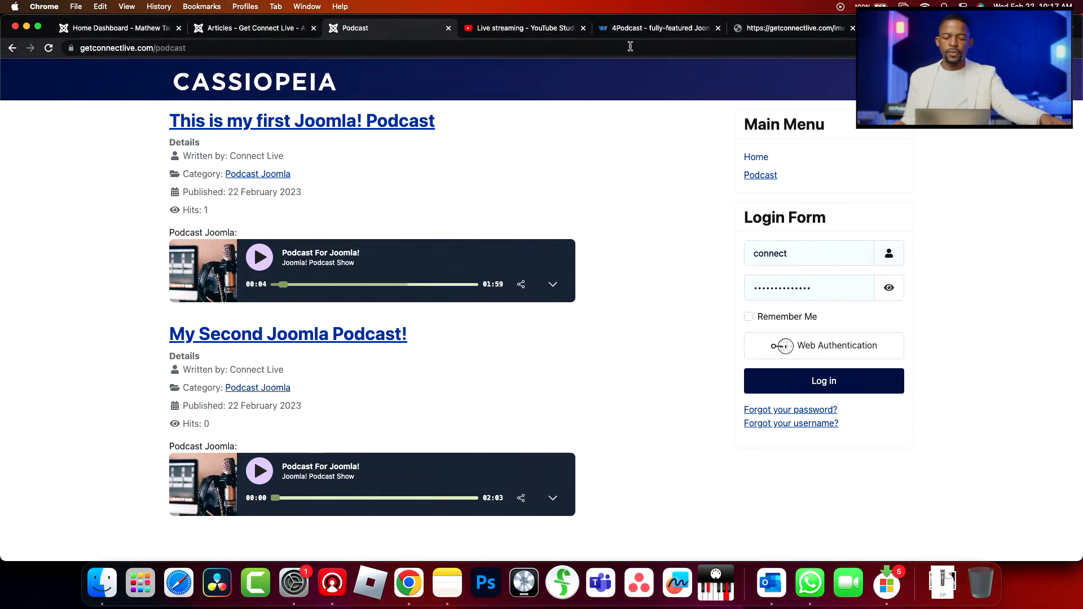
# View the top of the 4Podcast product page, close the leftover getconnectlive.com images page, and return to the live Podcast page
pyautogui.click(642, 30)
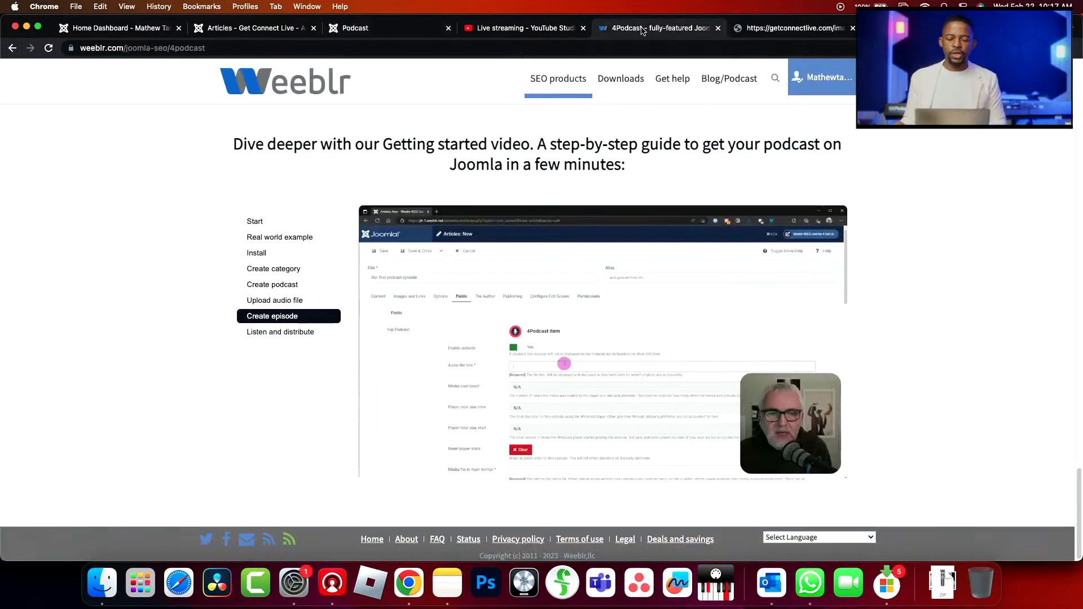
pyautogui.scroll(15, 364, 206)
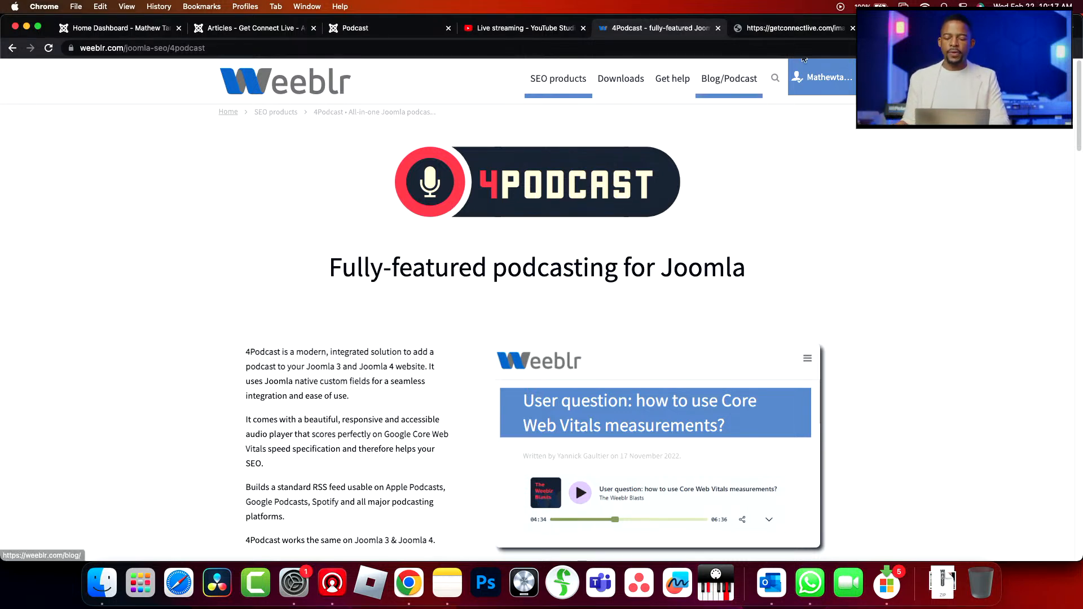
pyautogui.click(852, 28)
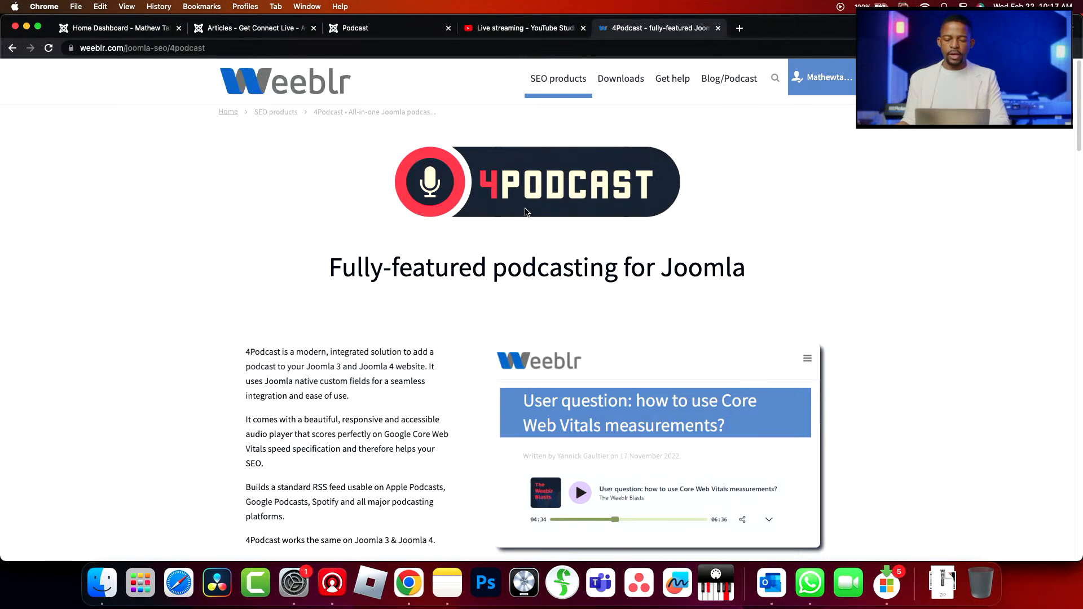
pyautogui.scroll(-1, 363, 290)
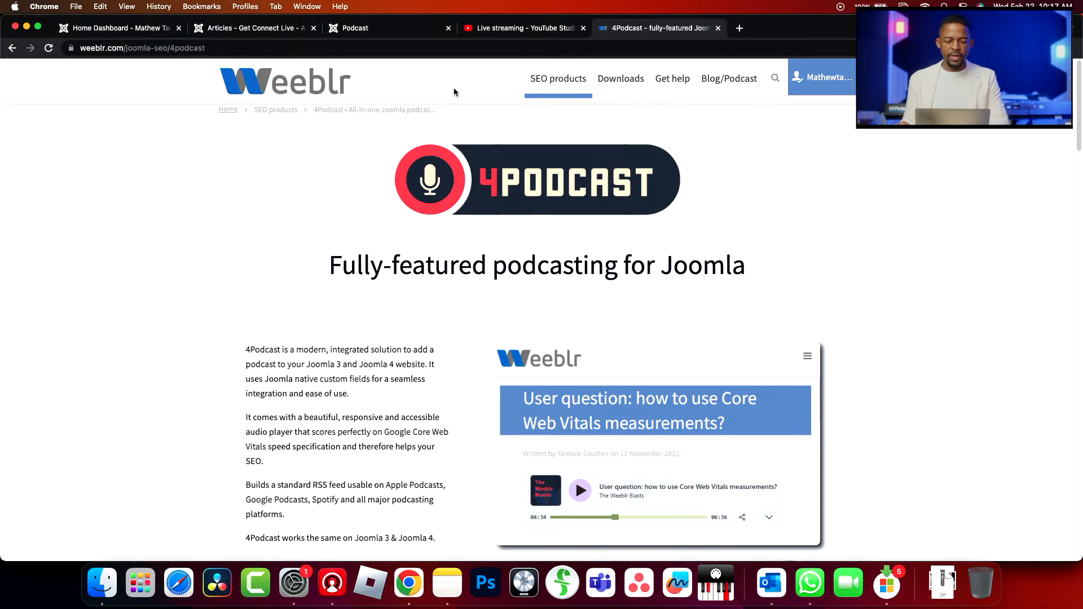
pyautogui.click(356, 28)
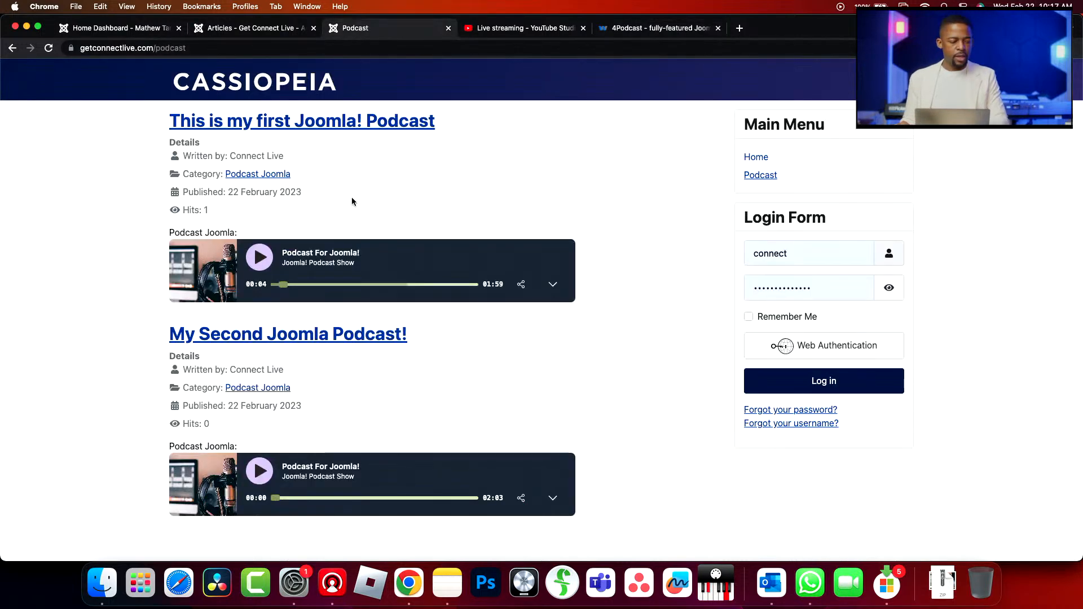